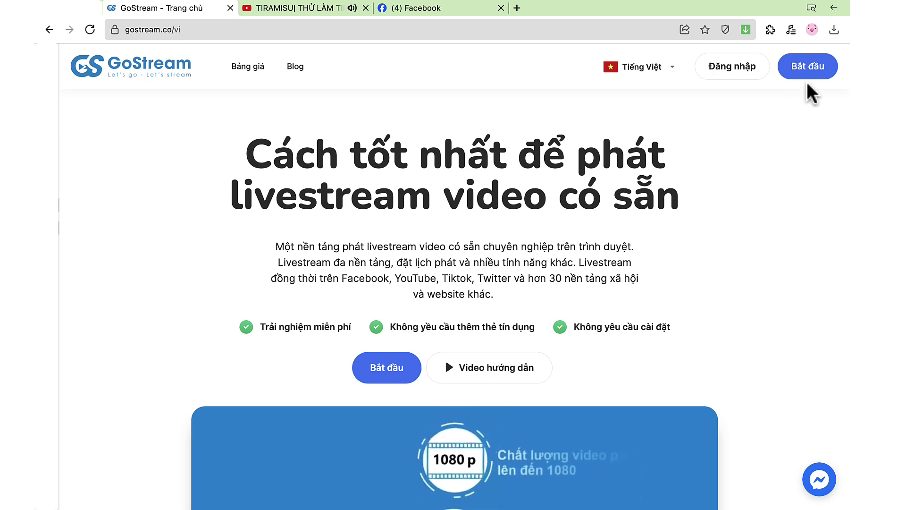
Sign up for GoStream with the user's e-mail address, passing reCAPTCHA, and begin code entry
left_click(808, 76)
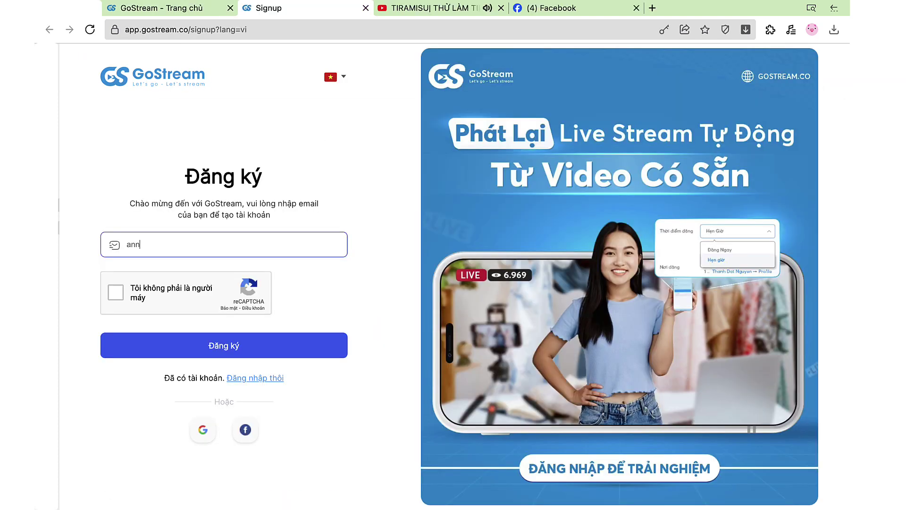
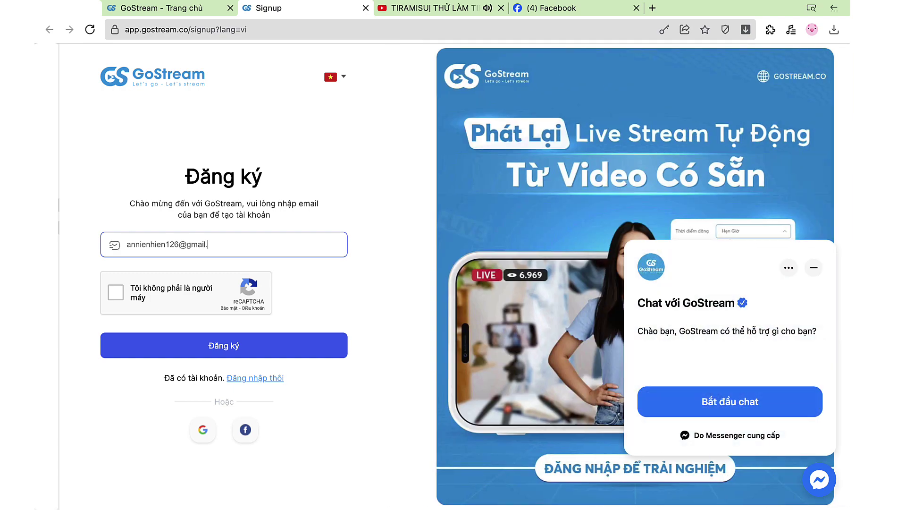
left_click(115, 293)
left_click(208, 347)
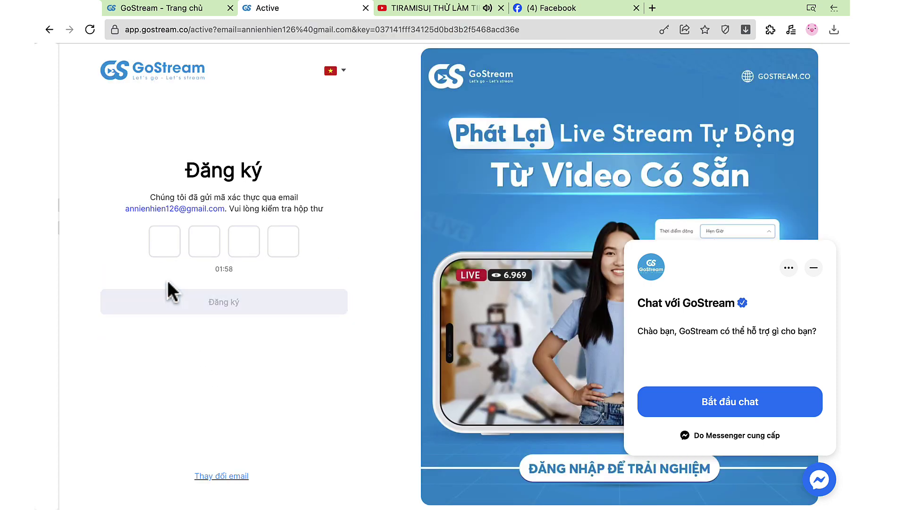
left_click(165, 243)
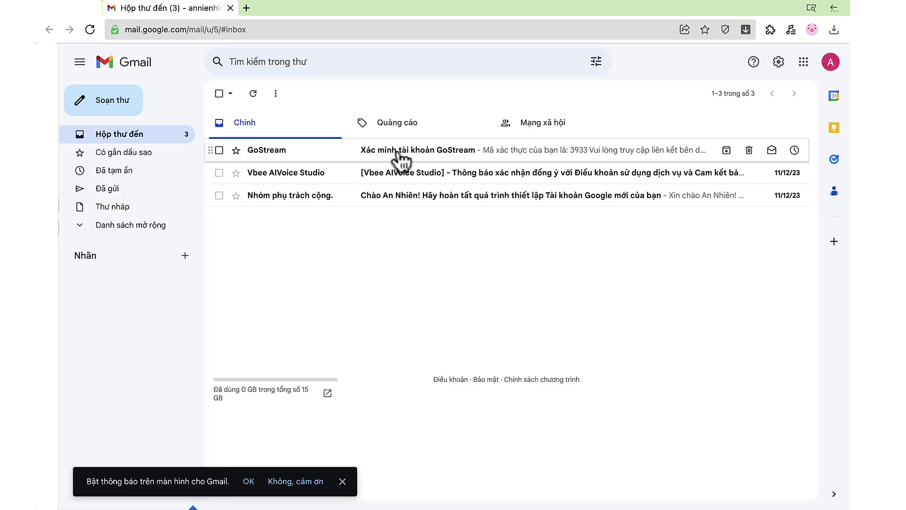
Read the verification code from GoStream's e-mail in Gmail and return to the GoStream tab
left_click(399, 162)
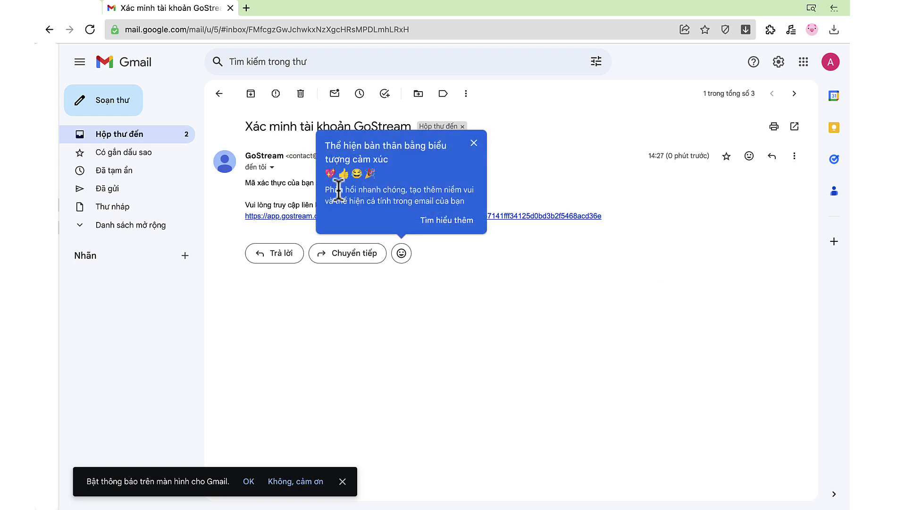
left_click(474, 143)
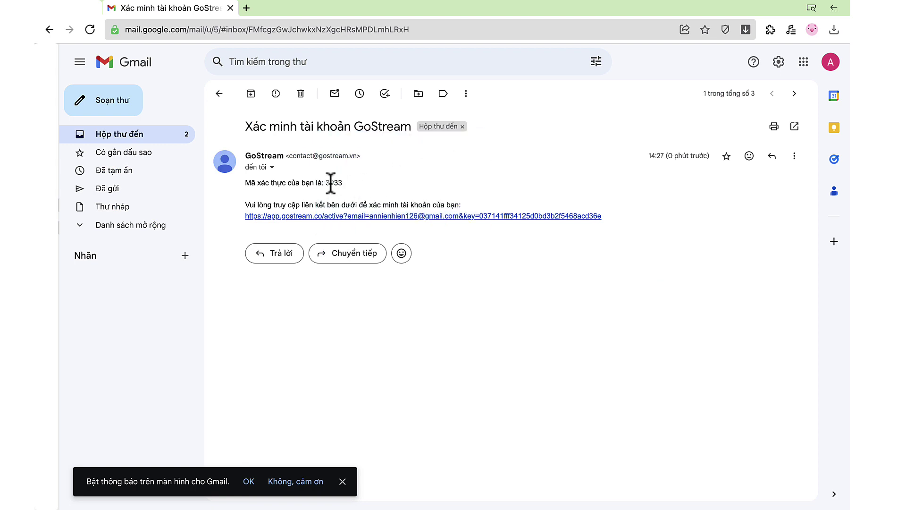
left_click_drag(326, 182, 338, 183)
key("super+grave")
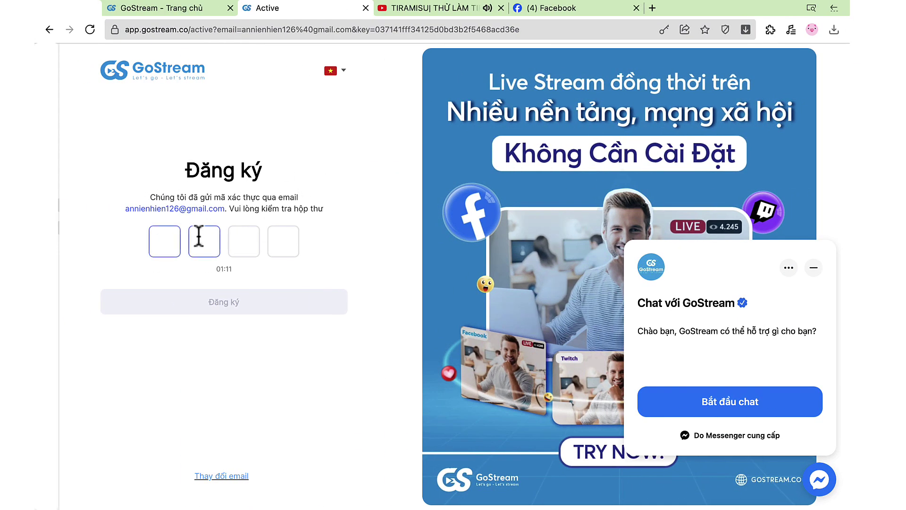
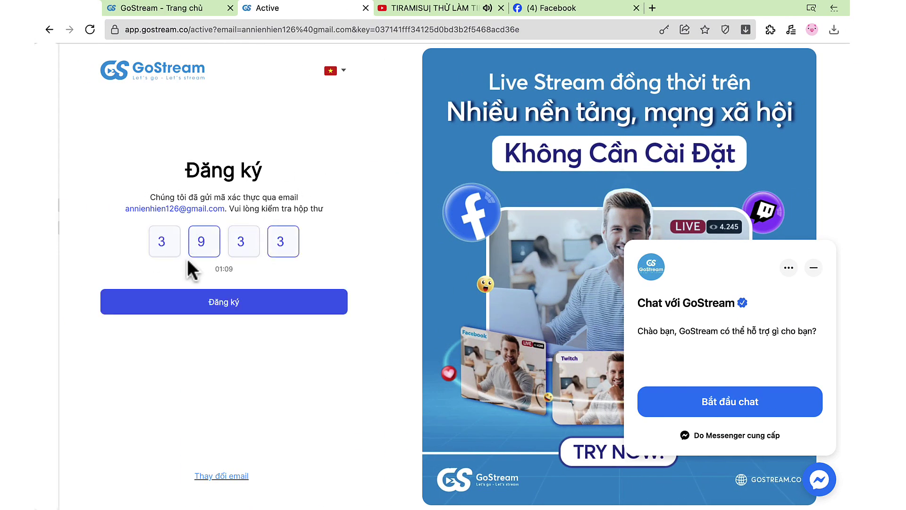
Submit the e-mailed verification code and continue to the account setup form
left_click(175, 304)
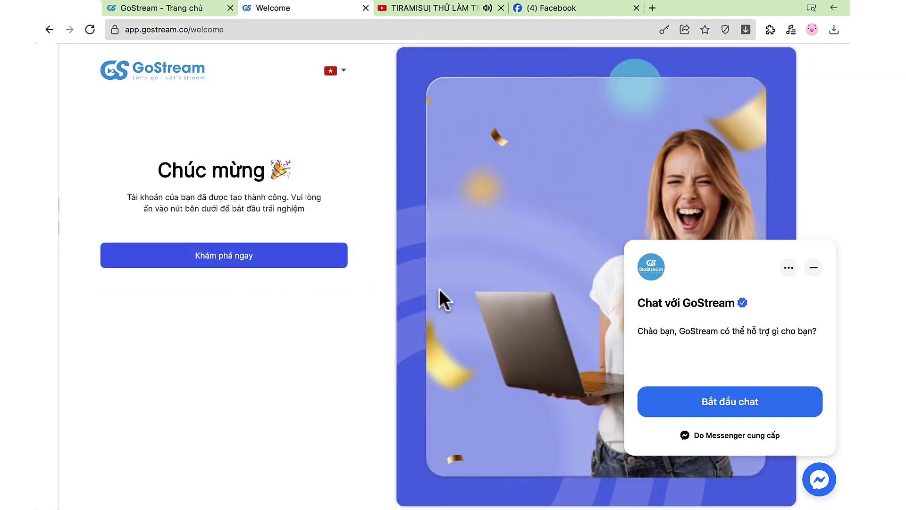
left_click(330, 258)
left_click(814, 268)
Complete account setup with the user's full name, an account password and its confirmation
left_click(267, 288)
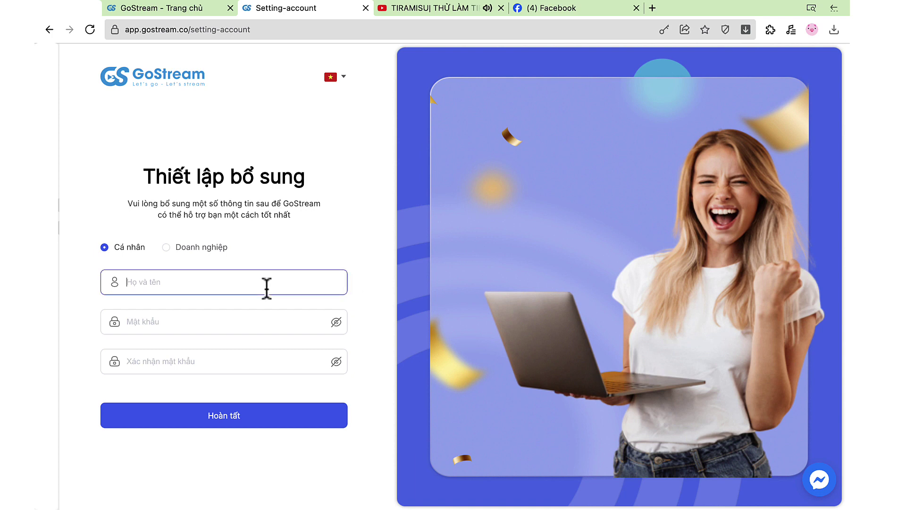
type("Nguyen")
left_click(228, 314)
left_click(210, 364)
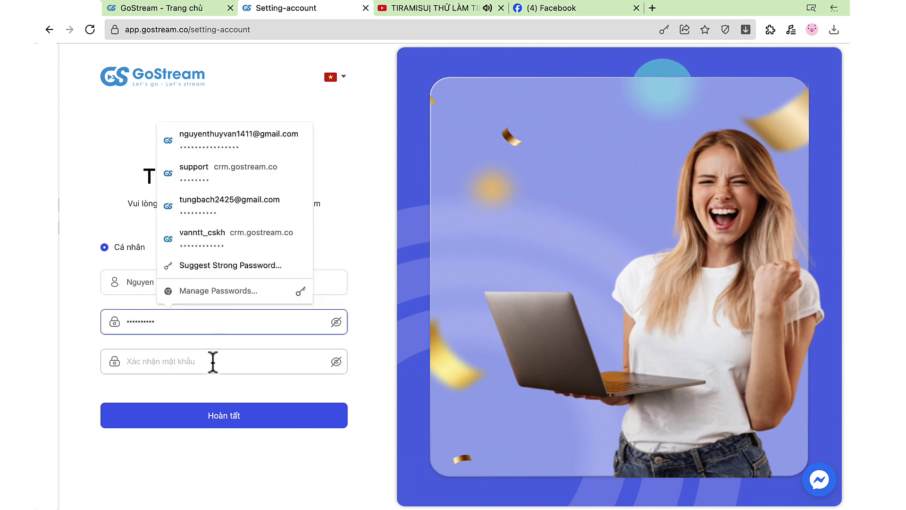
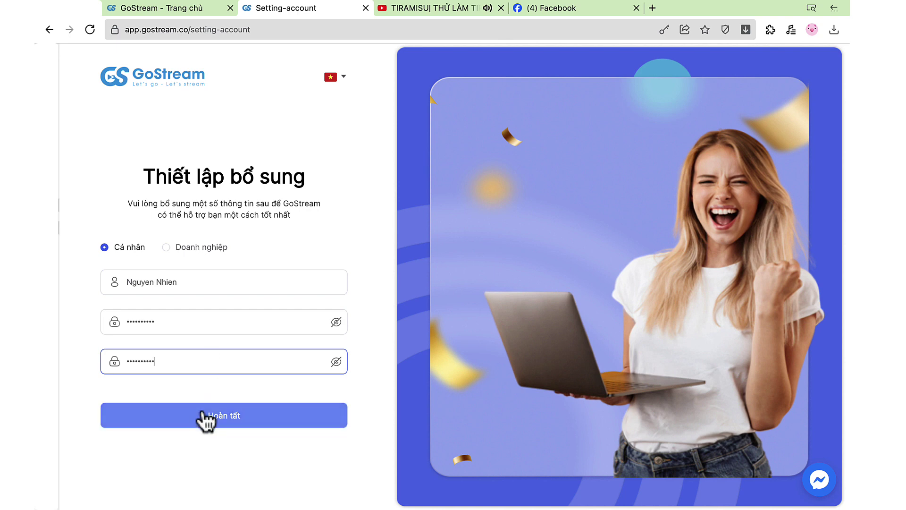
left_click(204, 418)
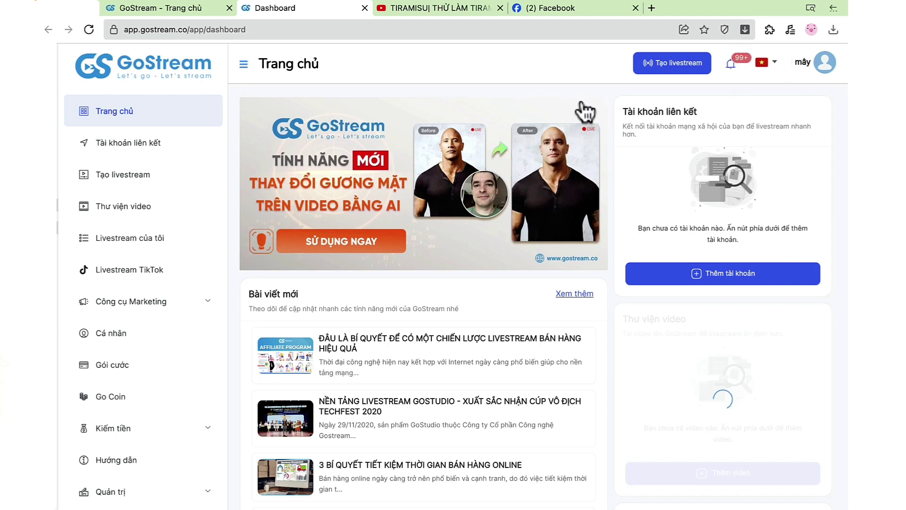
Link the YouTube brand channel via the chosen Google account, granting GoStream access
left_click(186, 153)
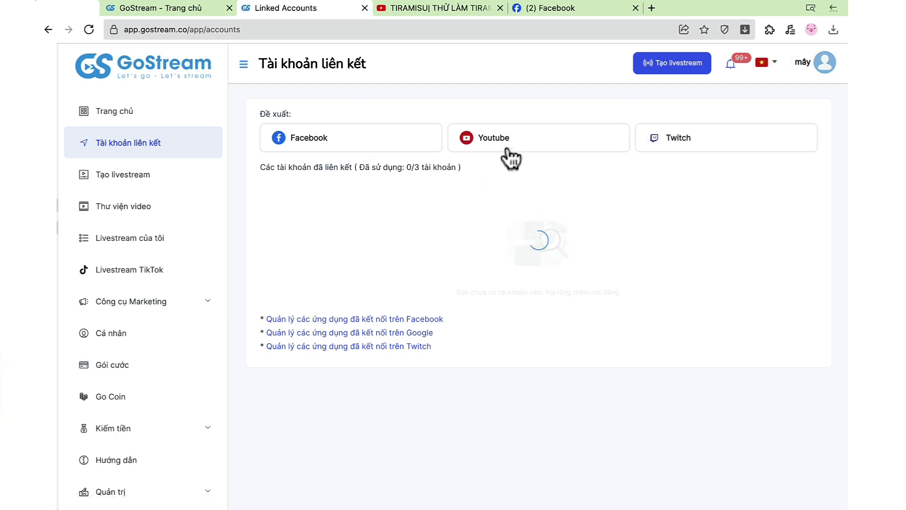
left_click(539, 147)
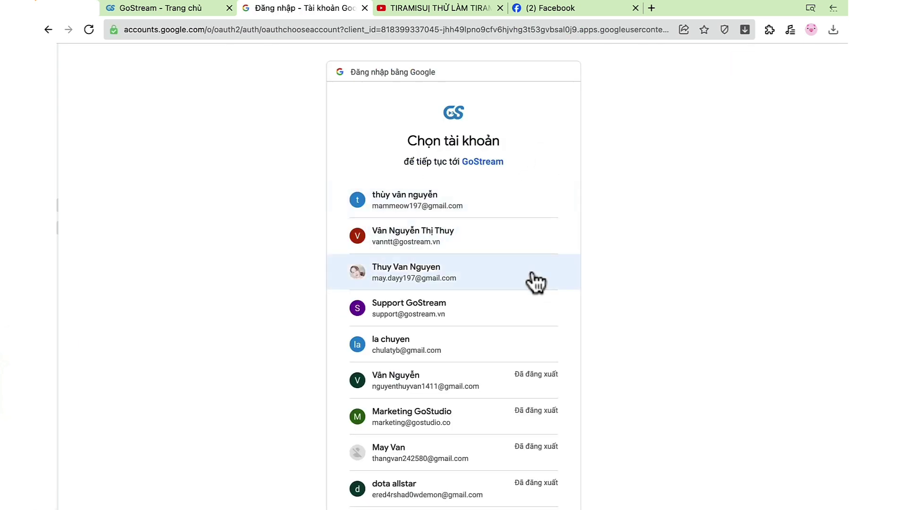
left_click(533, 274)
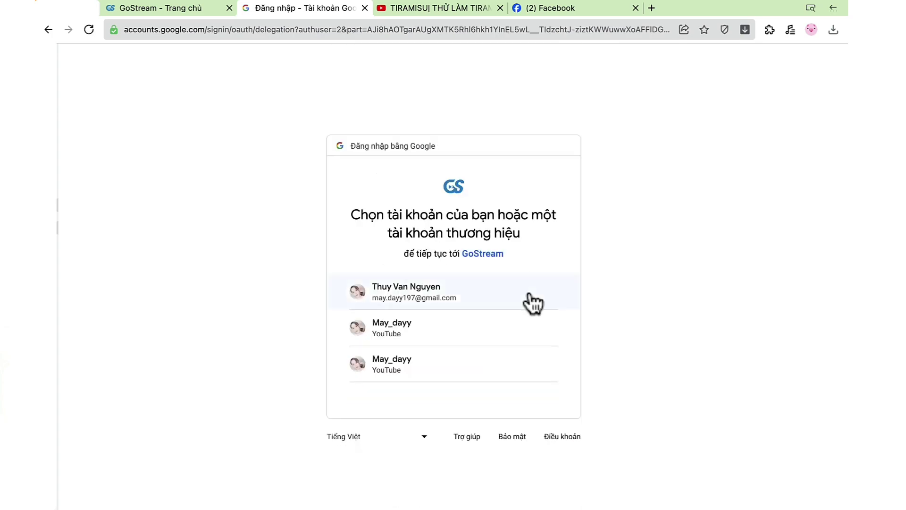
left_click(525, 361)
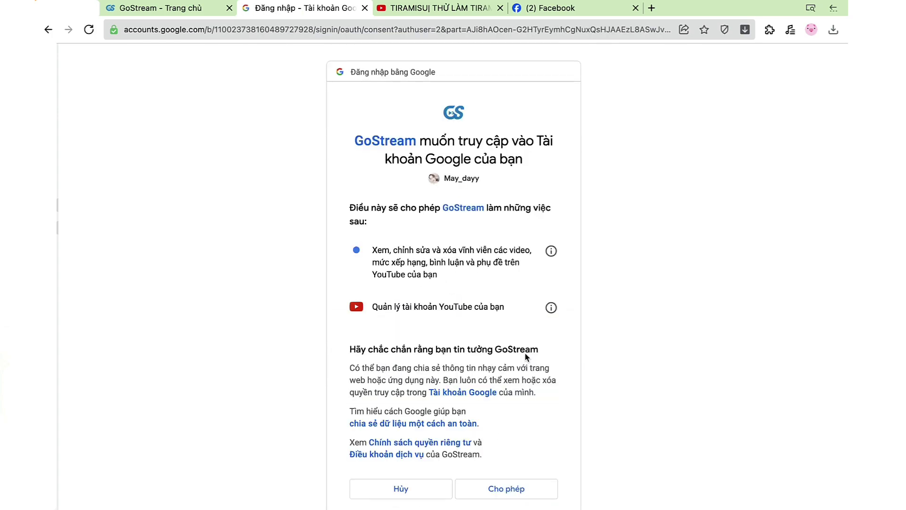
left_click(530, 491)
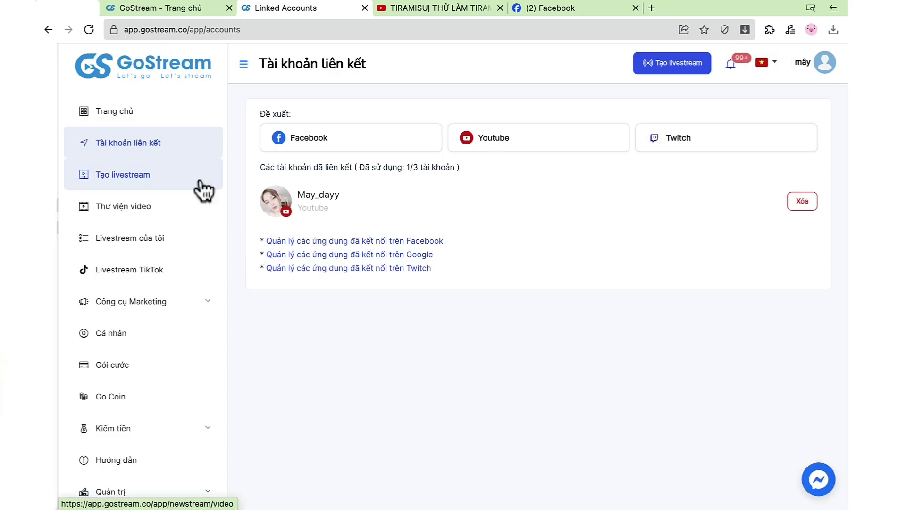
Start a new livestream and upload EL GS playlist động.mov from Downloads to the library
left_click(200, 183)
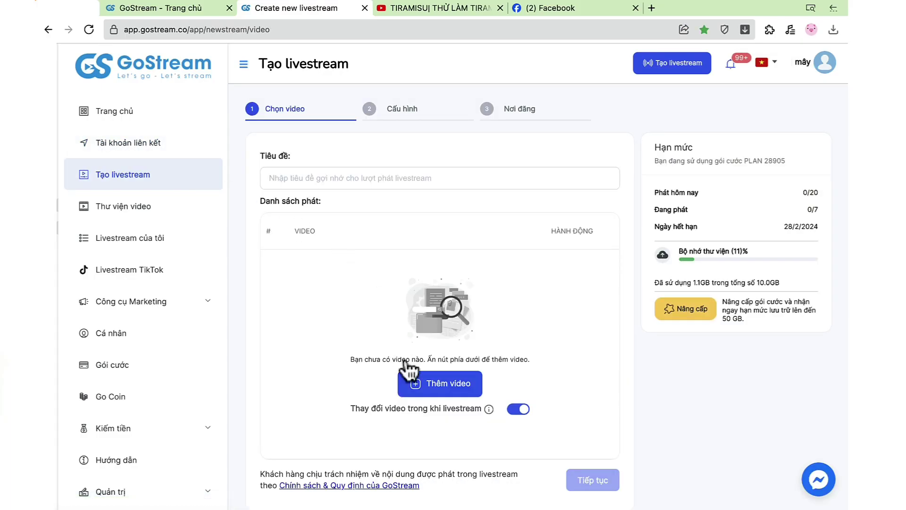
left_click(441, 399)
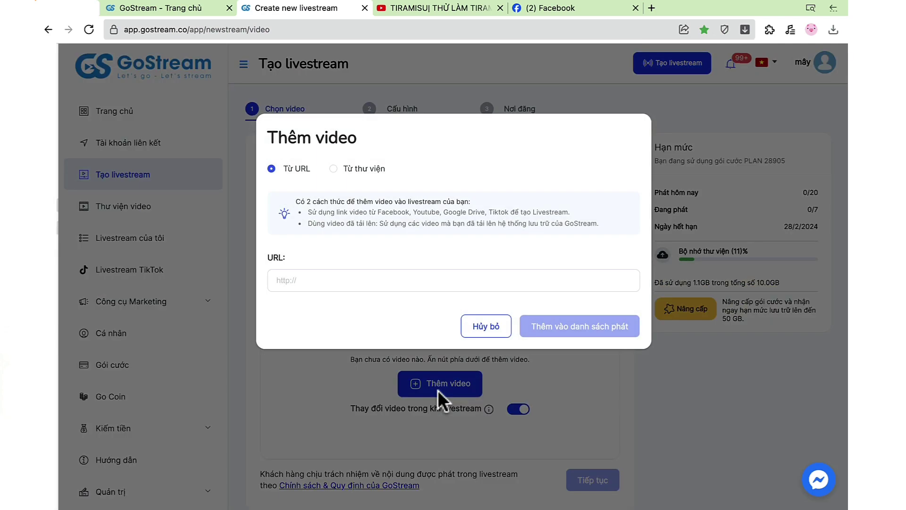
left_click(333, 168)
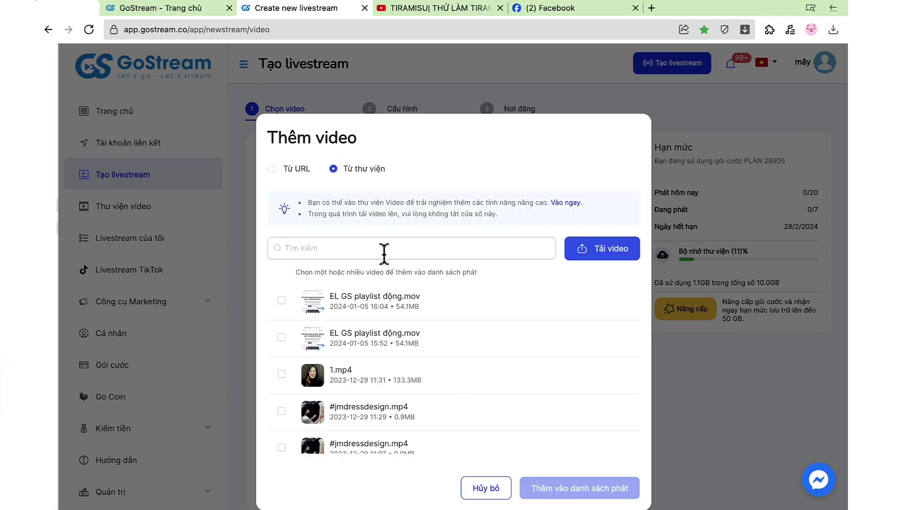
left_click(598, 249)
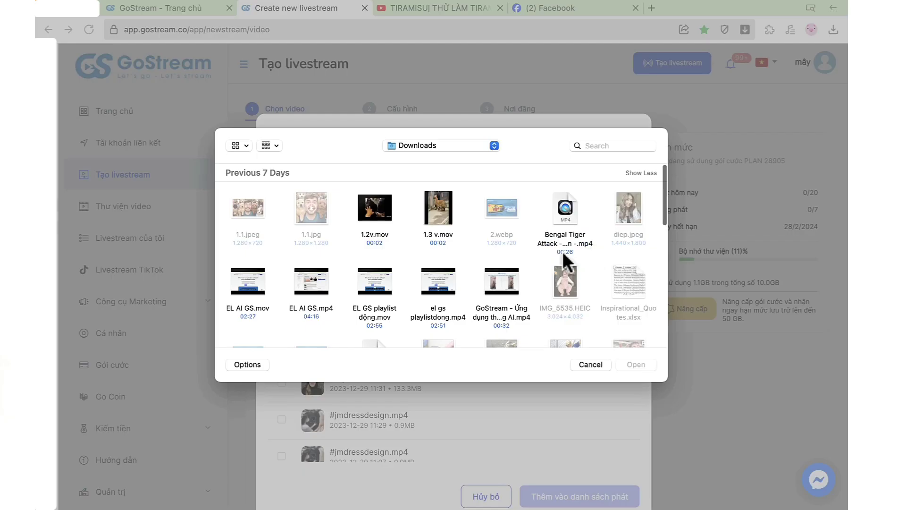
left_click(375, 289)
left_click(637, 364)
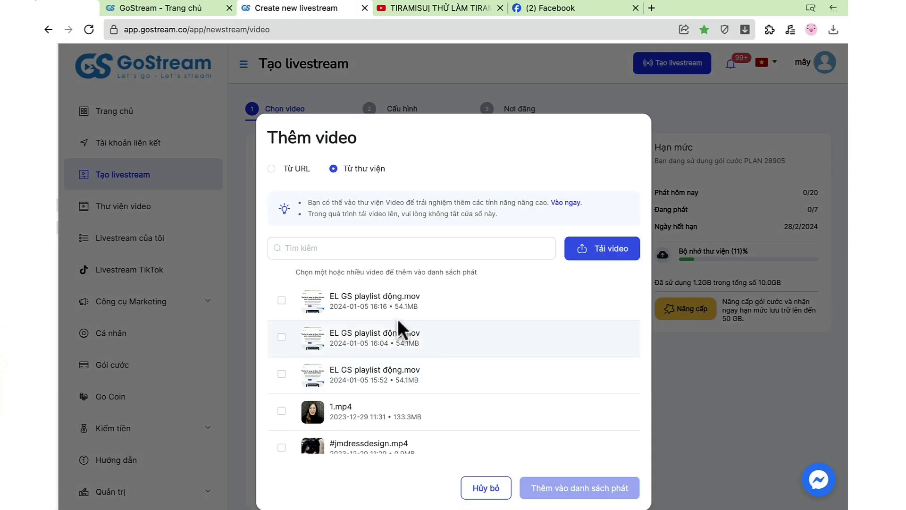
Add EL GS playlist động.mov, 1.mp4 and #jmdressdesign.mp4 to the livestream playlist
left_click(282, 300)
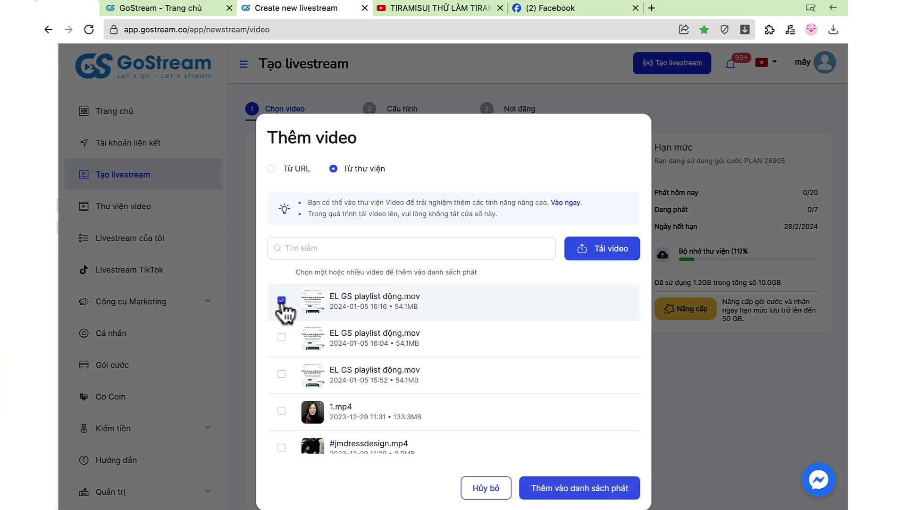
left_click(281, 411)
scroll(282, 412, "down", 1)
scroll(285, 421, "down", 1)
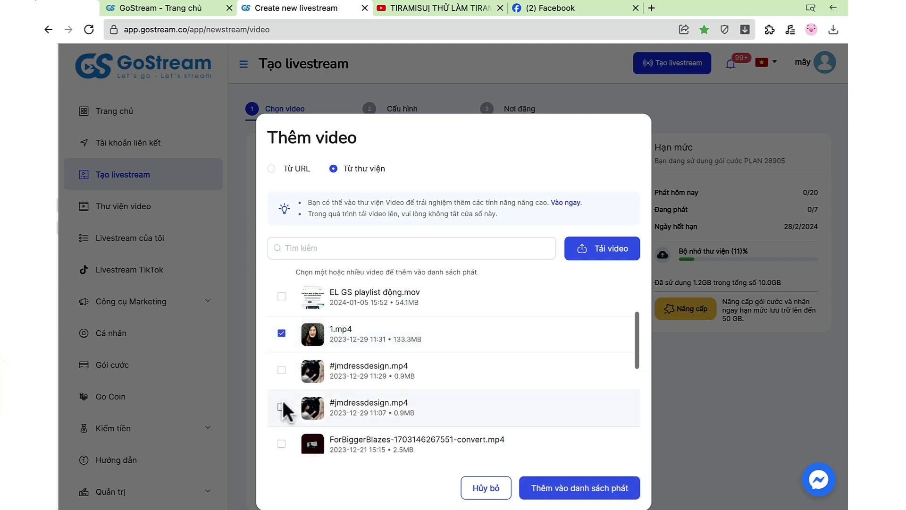
left_click(574, 491)
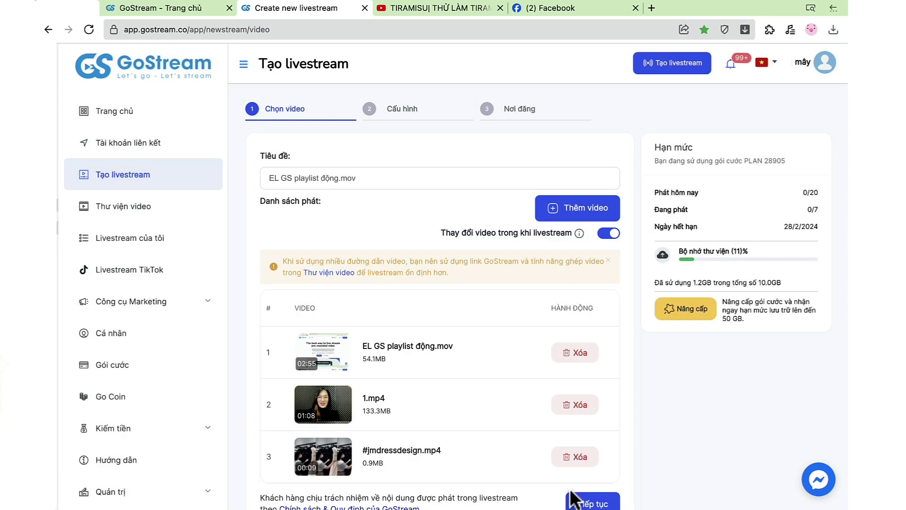
scroll(545, 473, "down", 2)
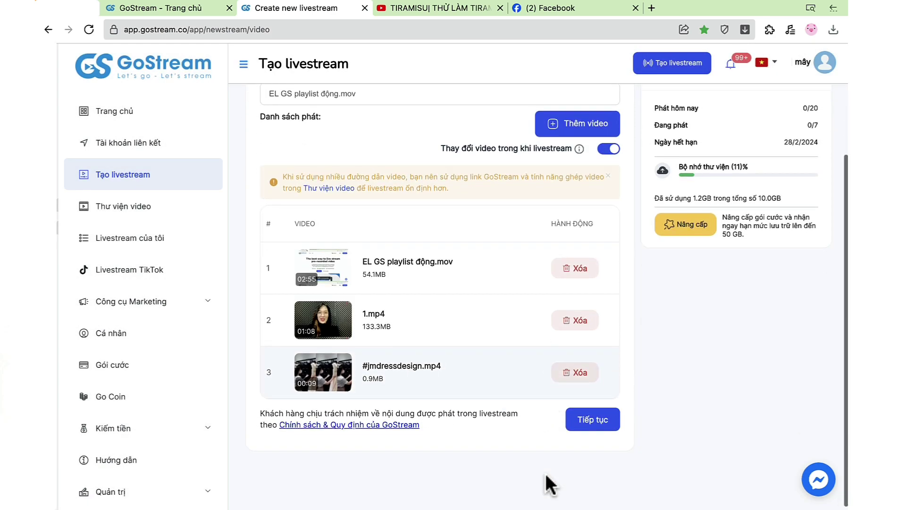
Set the stream to repeat endlessly and publish immediately rather than scheduled
left_click(582, 421)
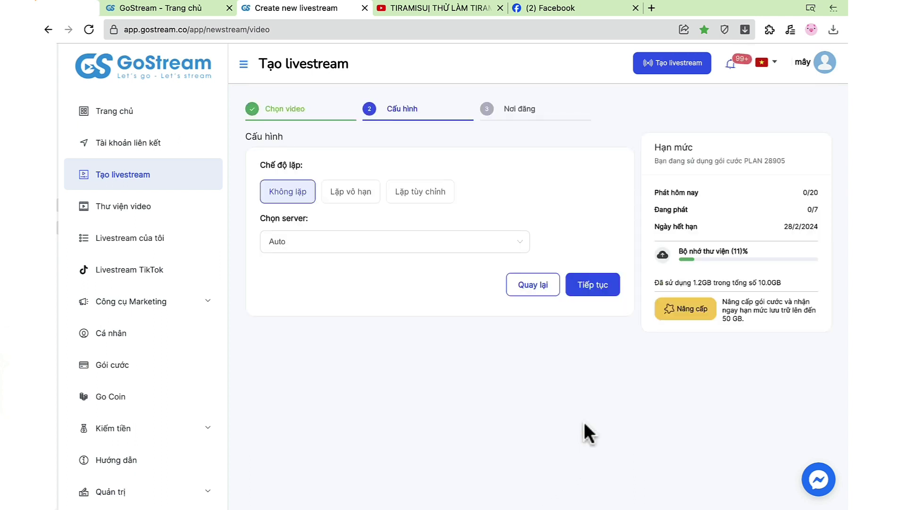
left_click(354, 195)
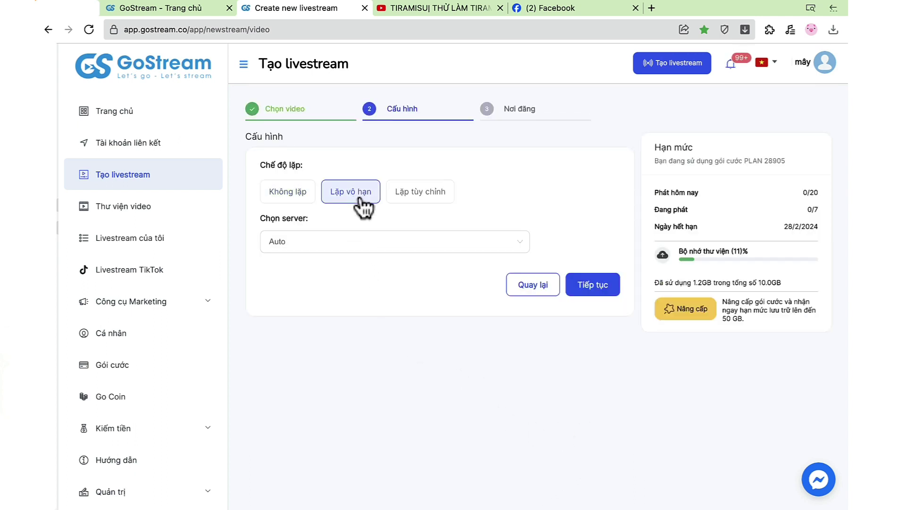
left_click(577, 292)
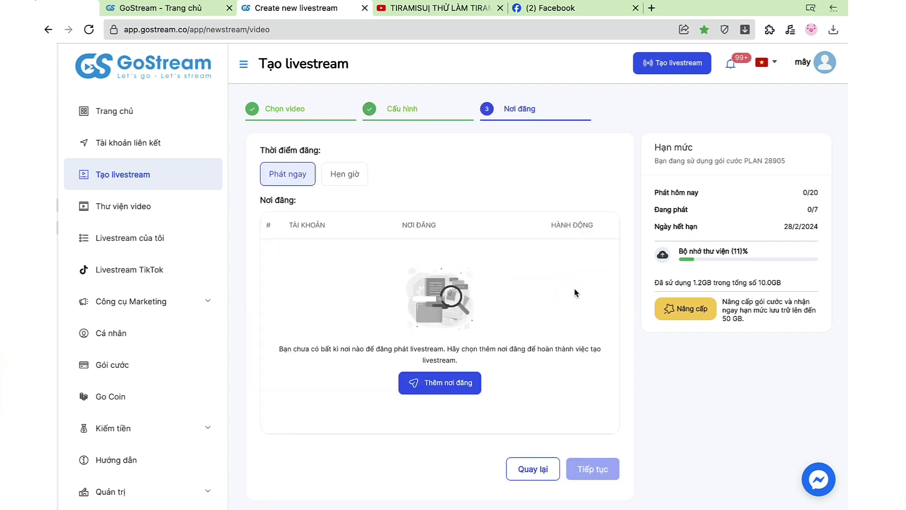
left_click(347, 182)
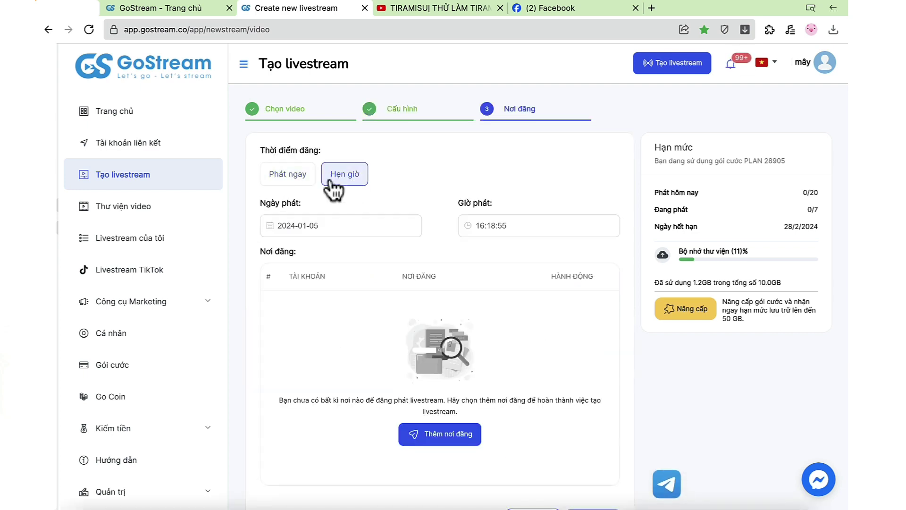
left_click(298, 179)
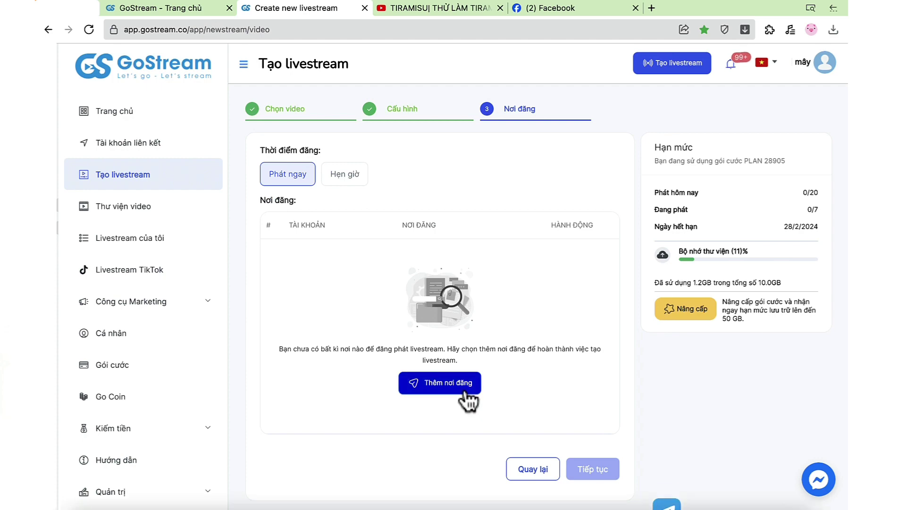
Add the linked YouTube profile as destination, titled 'live' with description 'livestream'
left_click(465, 388)
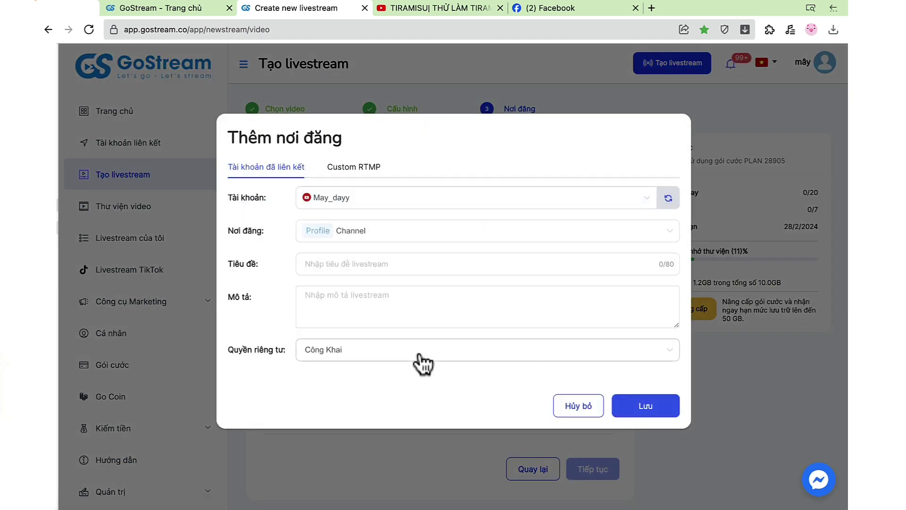
left_click(402, 263)
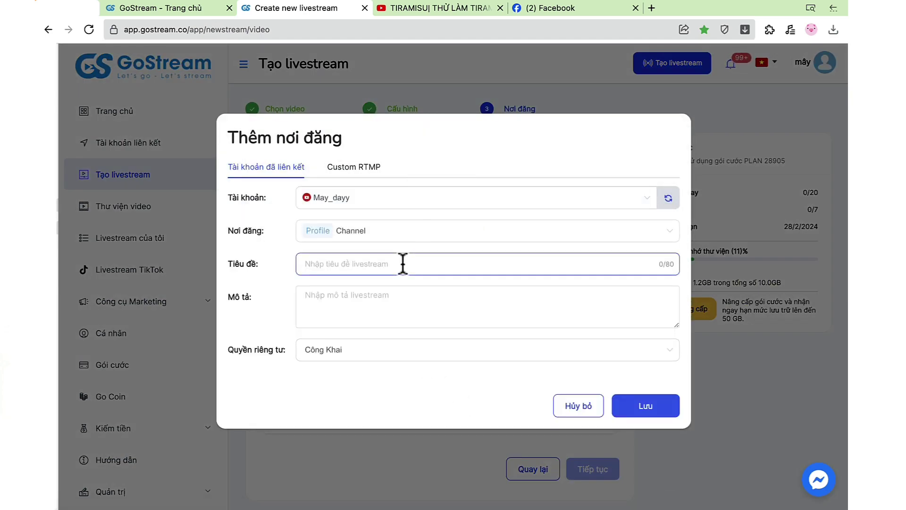
type("I")
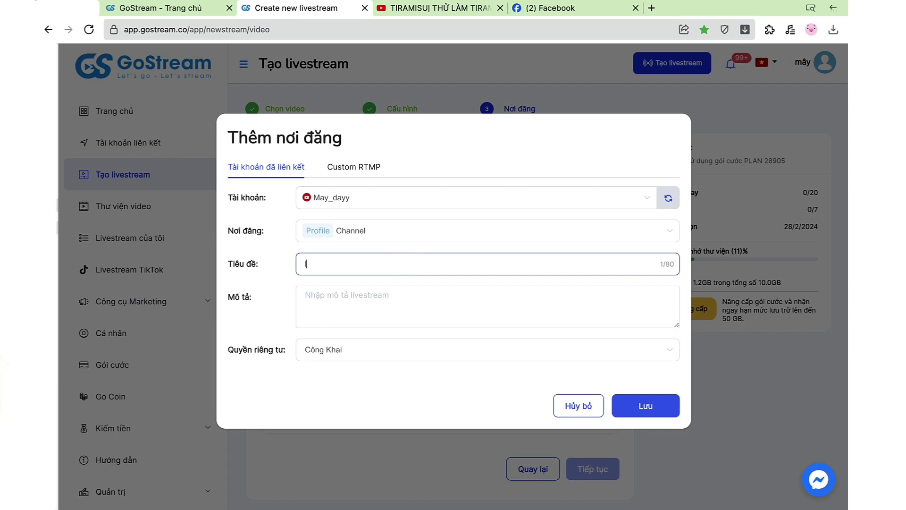
left_click(390, 304)
type("livestream")
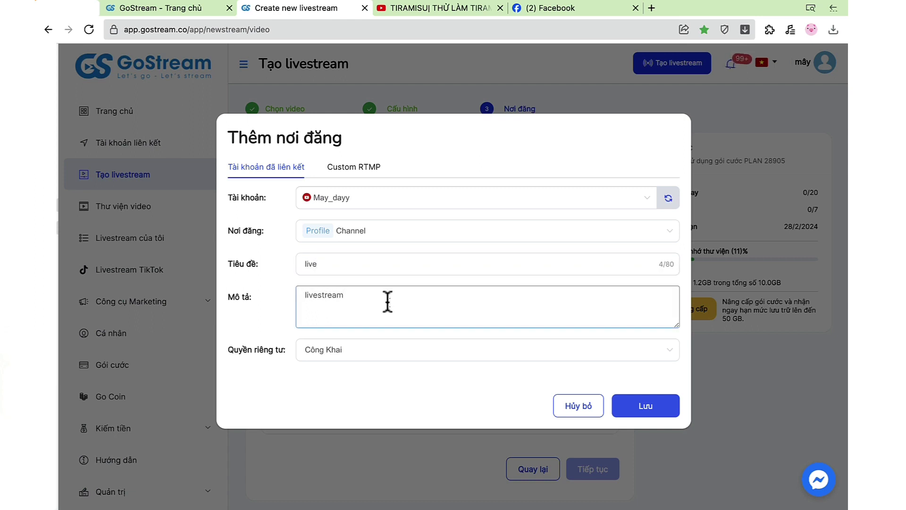
left_click(646, 410)
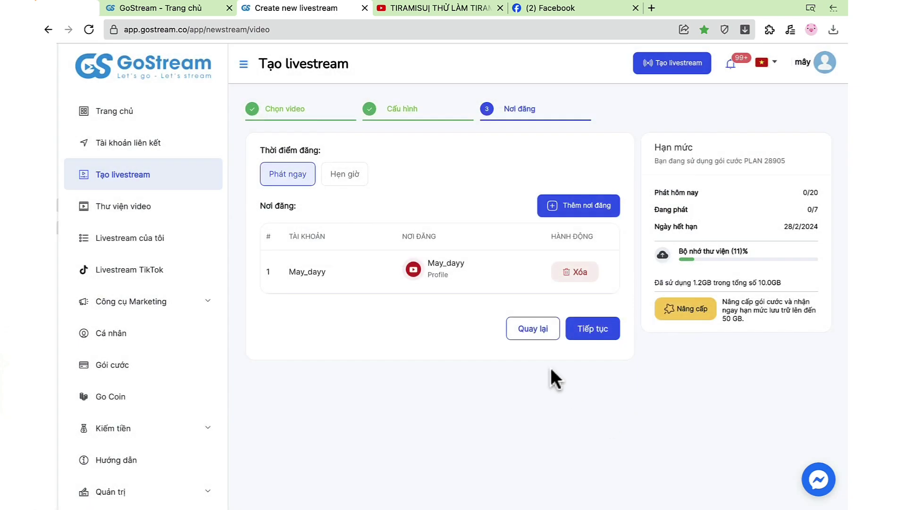
Begin a Custom RTMP destination and, after trying other channels, choose Facebook
left_click(596, 210)
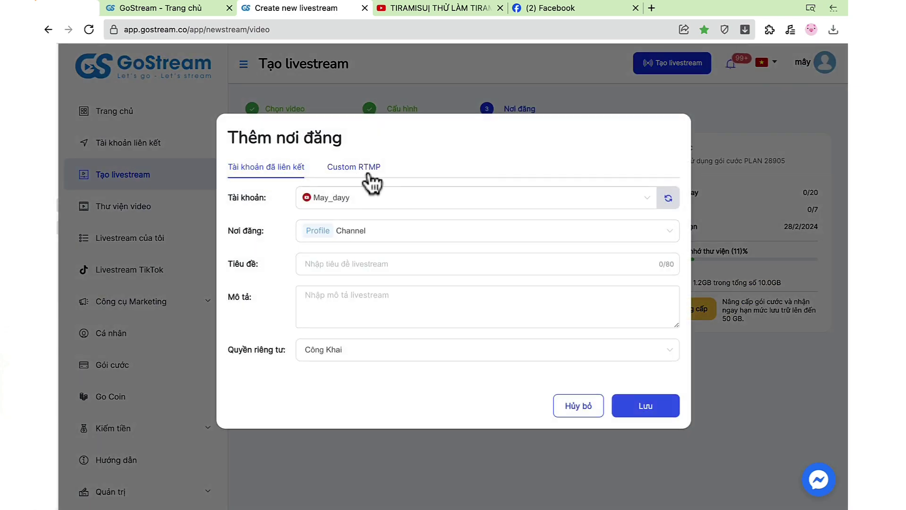
left_click(372, 182)
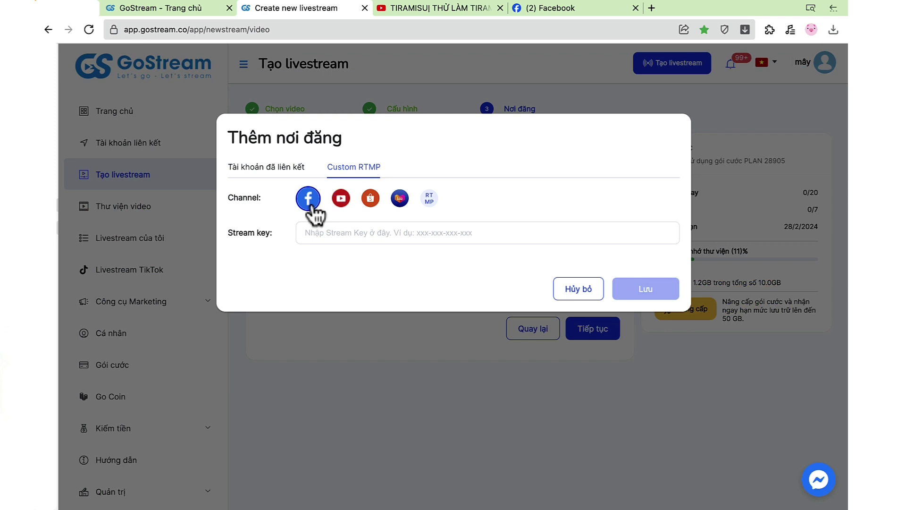
left_click(339, 201)
left_click(370, 202)
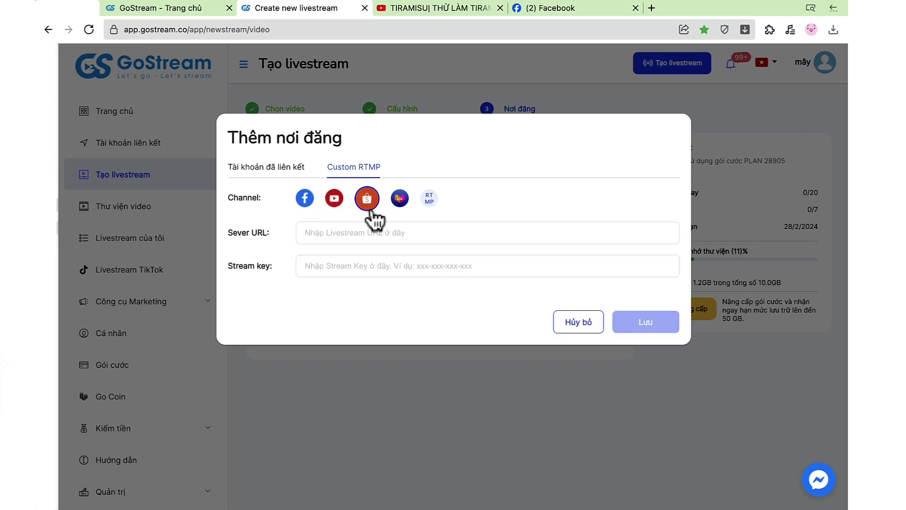
left_click(397, 201)
left_click(428, 198)
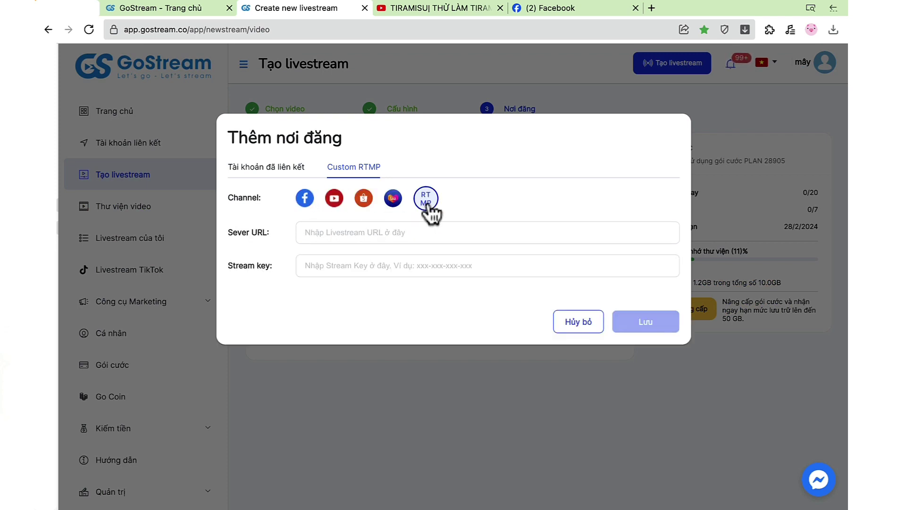
left_click(305, 199)
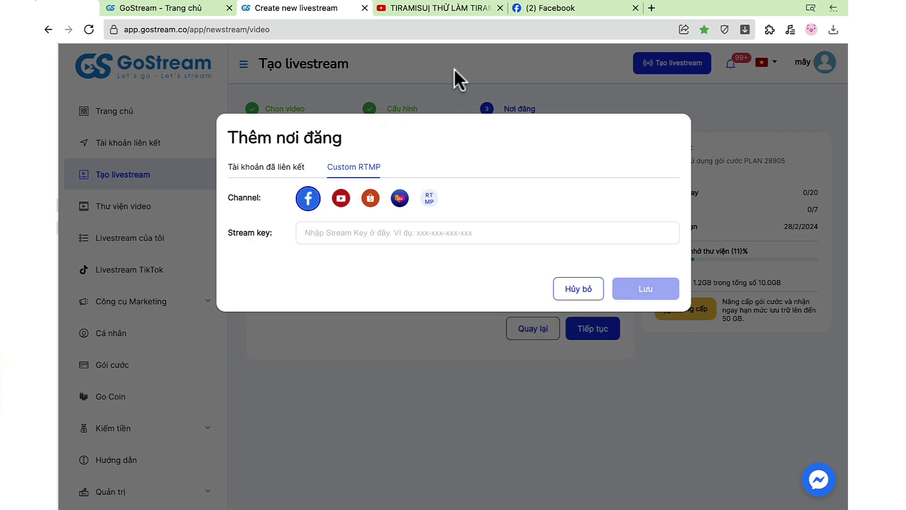
Create a Facebook live video using streaming software and copy its stream key
left_click(536, 13)
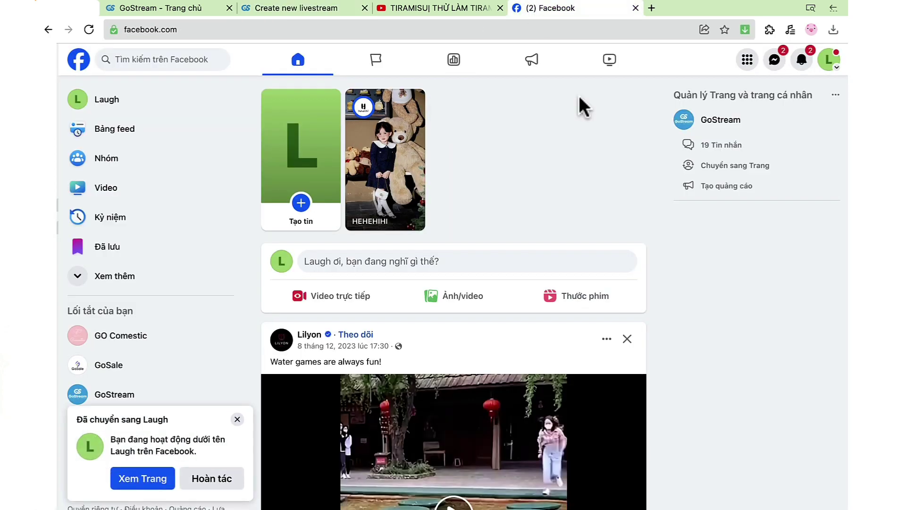
left_click(369, 298)
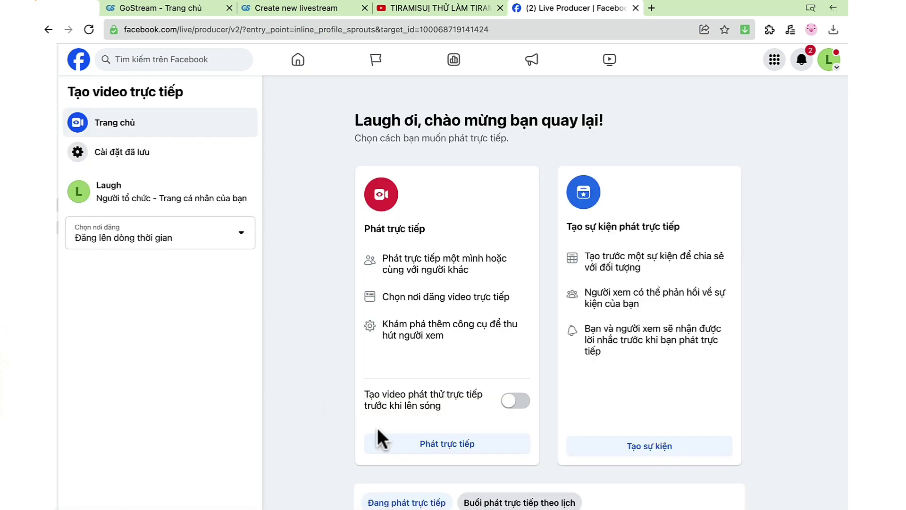
left_click(406, 446)
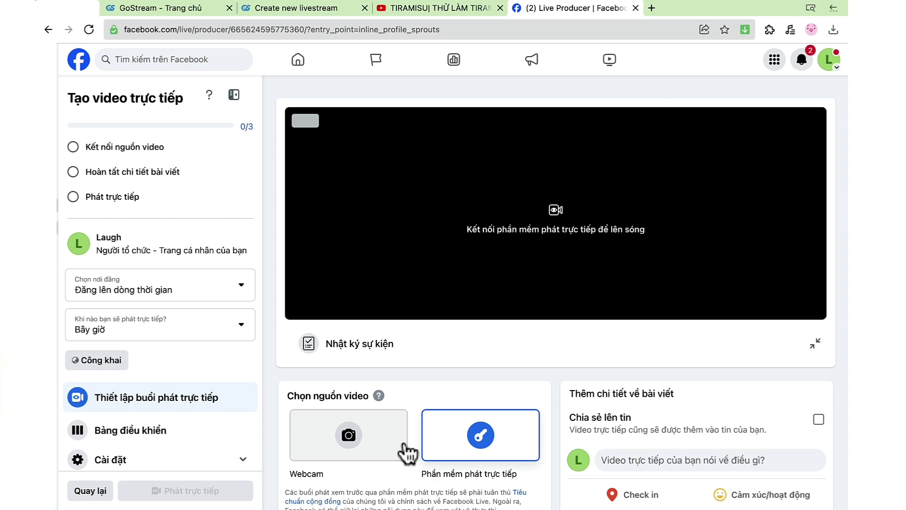
scroll(406, 453, "down", 5)
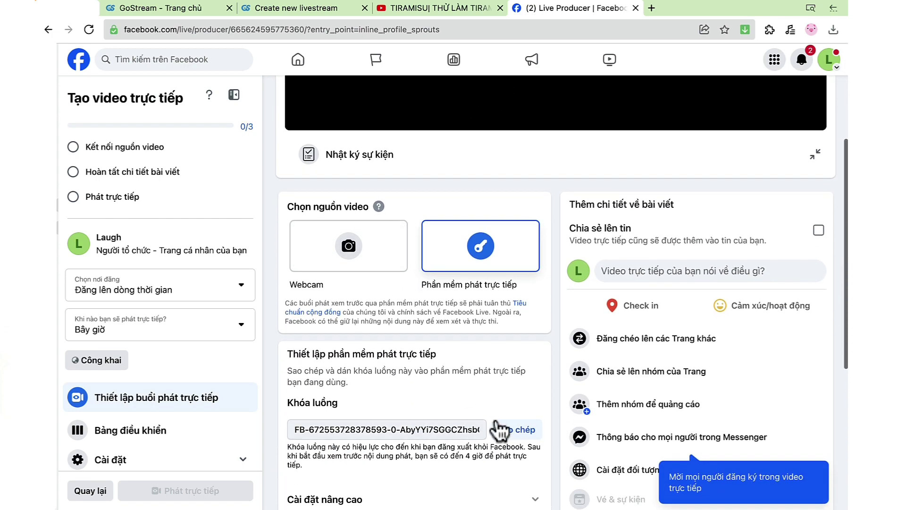
left_click(498, 430)
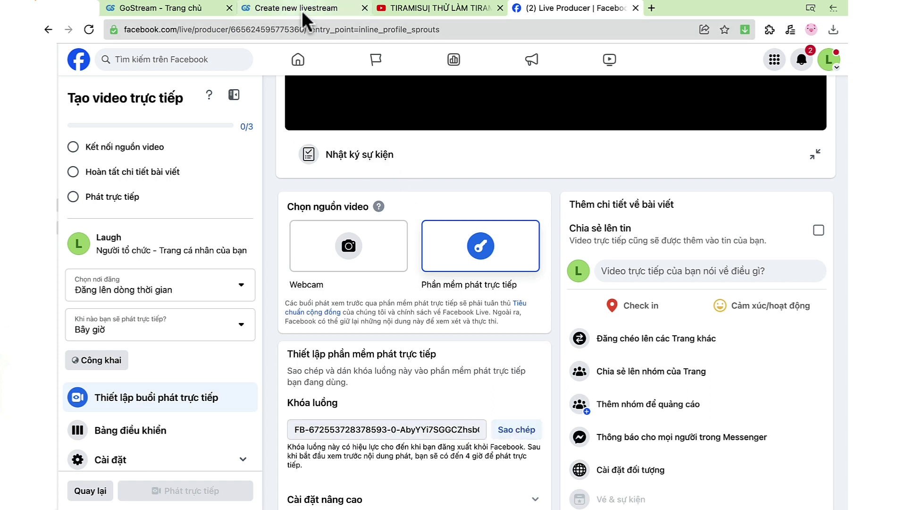
left_click(303, 13)
Save the Facebook Custom RTMP destination with the pasted stream key and start the livestream
left_click(375, 233)
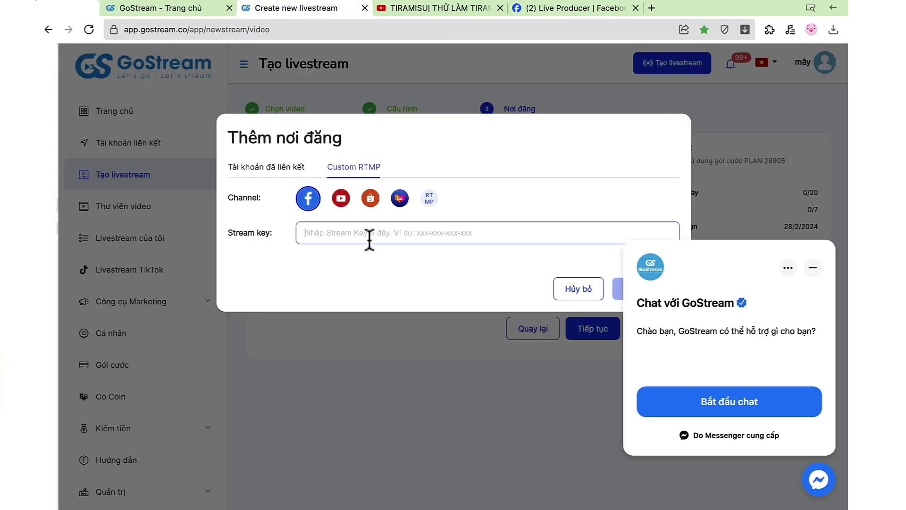
key("ctrl+v")
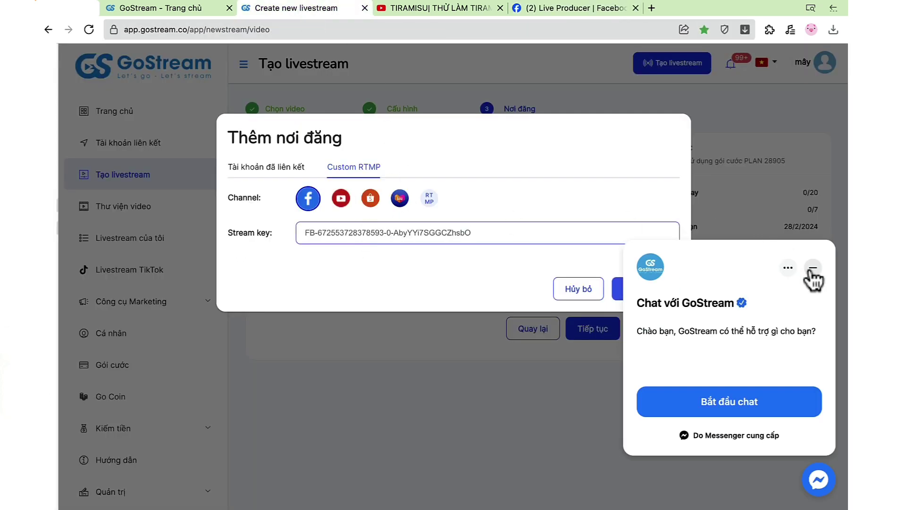
left_click(812, 270)
left_click(635, 297)
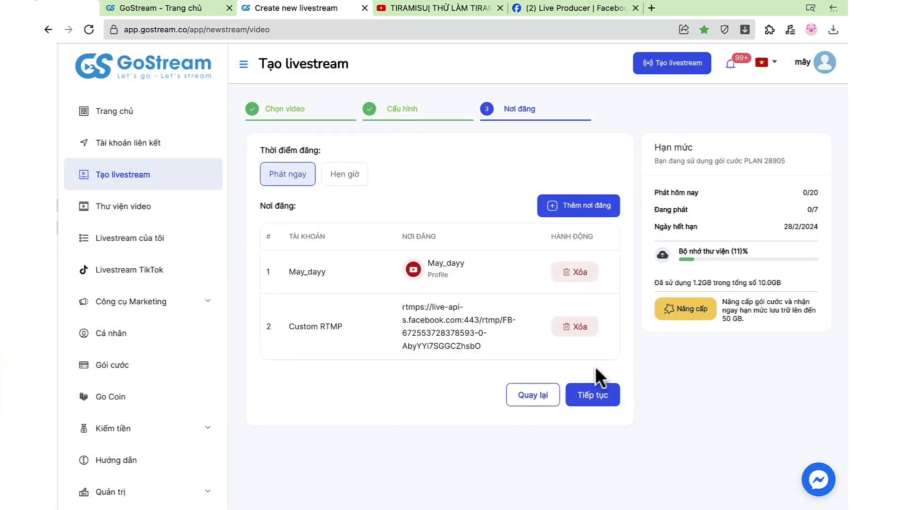
left_click(597, 396)
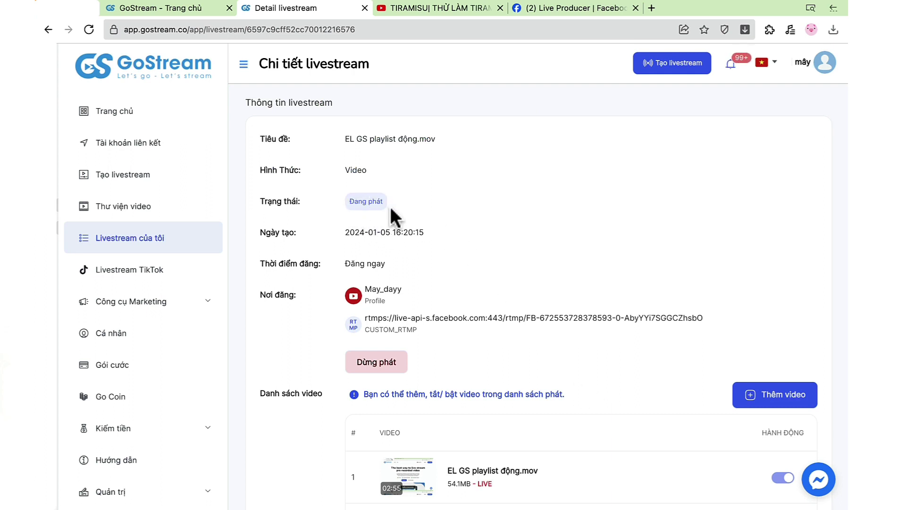
Title the Facebook live post 'live' with description 'livestream' and go live
left_click(563, 8)
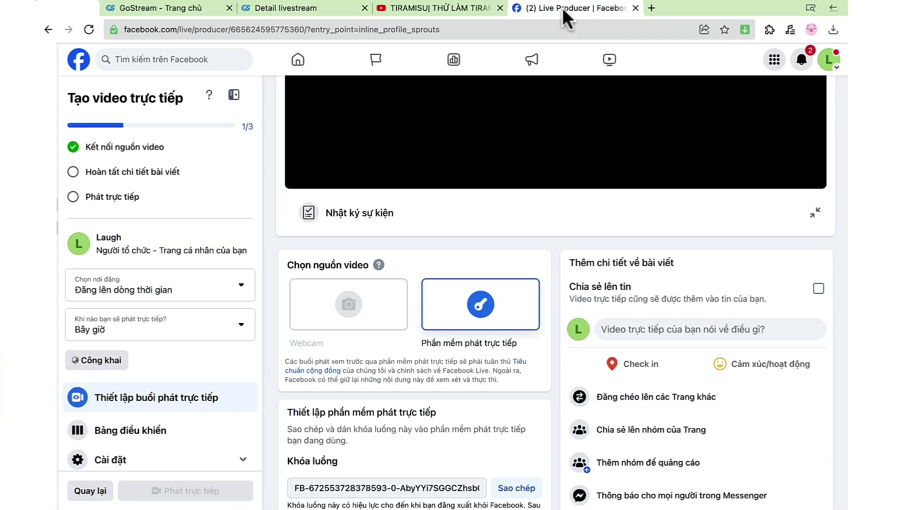
left_click(637, 364)
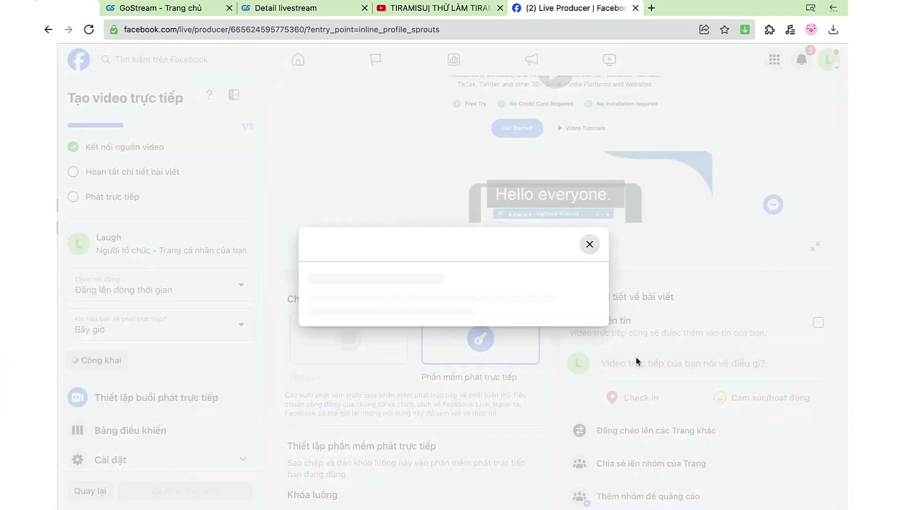
left_click(461, 231)
type("live")
left_click(435, 269)
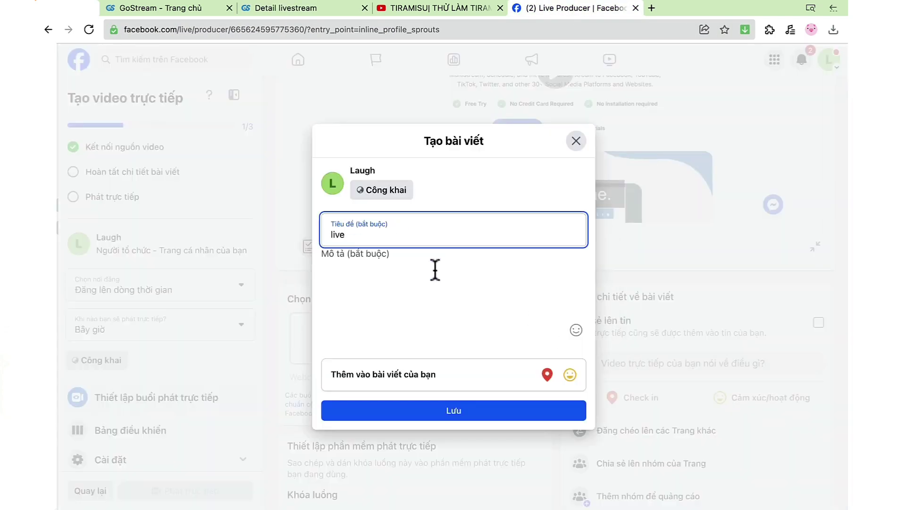
type("livestream")
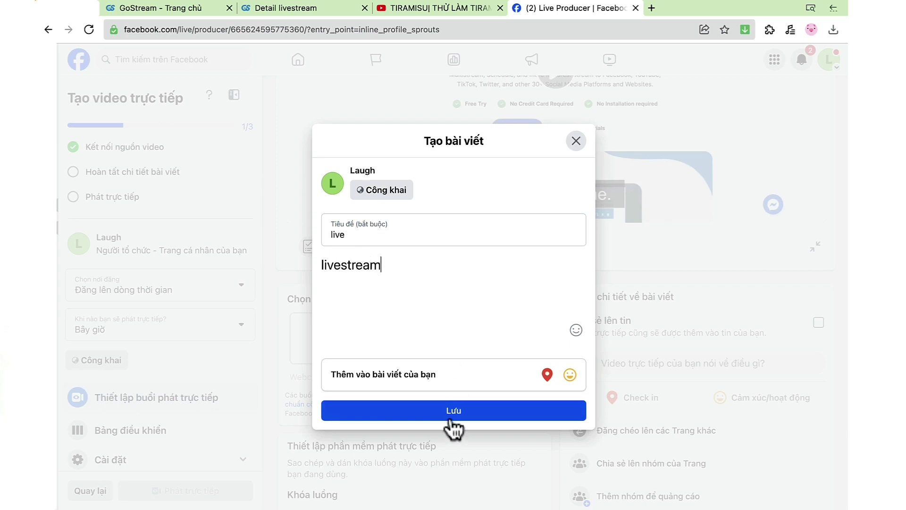
left_click(437, 414)
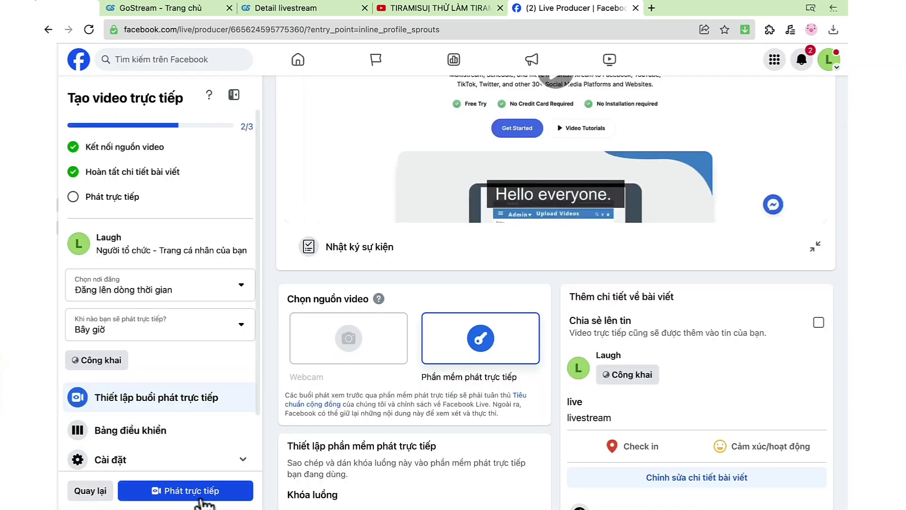
left_click(209, 495)
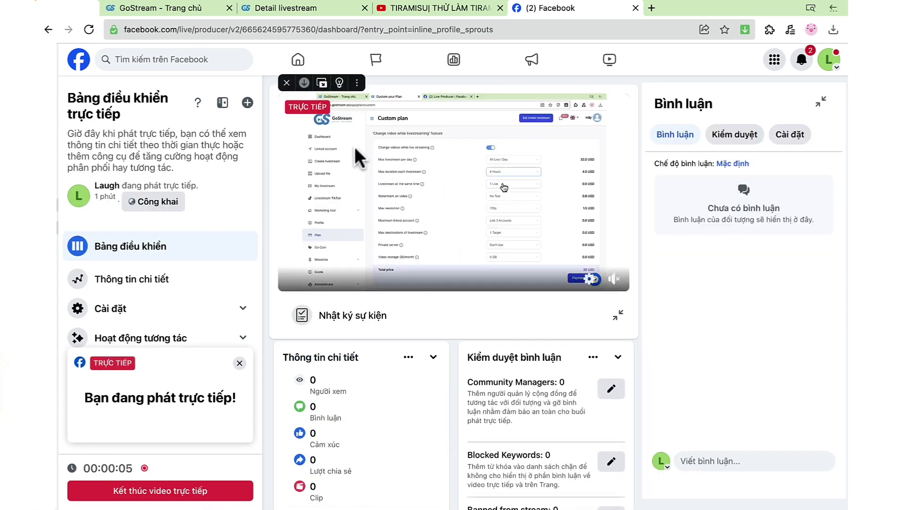
Return to the GoStream livestream details and view the three-video playlist with EL GS playlist động.mov live
left_click(315, 10)
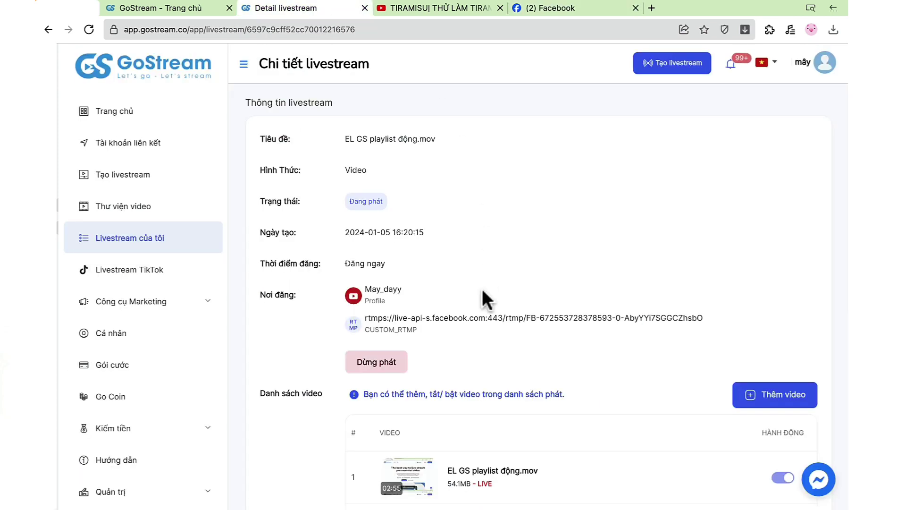
scroll(472, 312, "down", 2)
left_click_drag(363, 295, 628, 285)
scroll(638, 401, "down", 1)
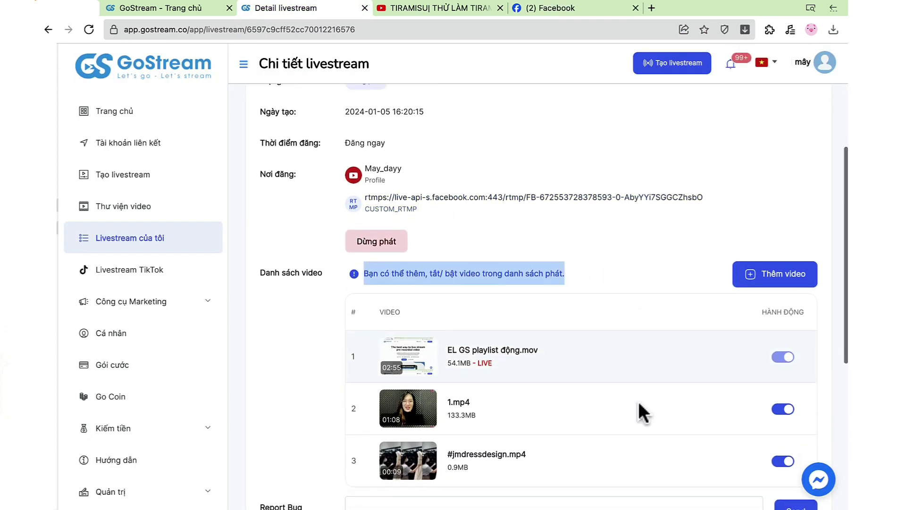
scroll(638, 401, "down", 2)
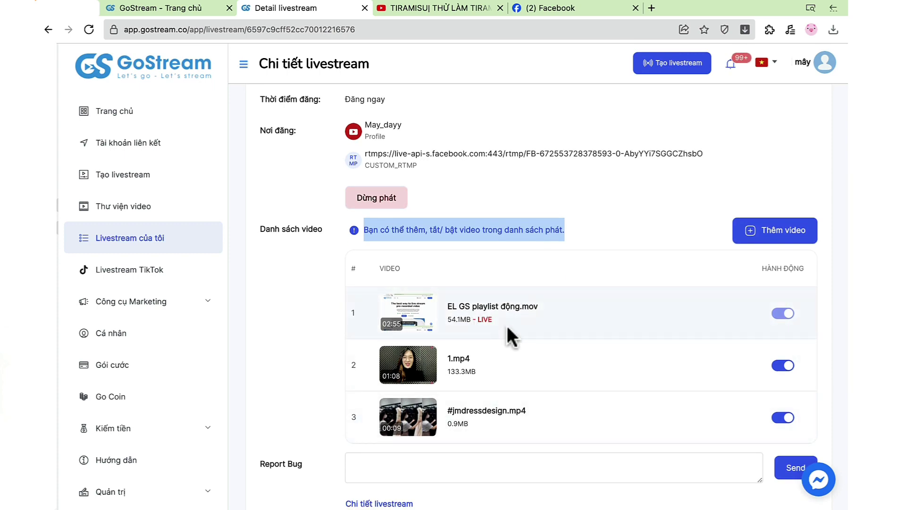
Add the ForBiggerBlazes clip and the 104.7MB 1.mp4 from the library to the playlist
left_click(780, 233)
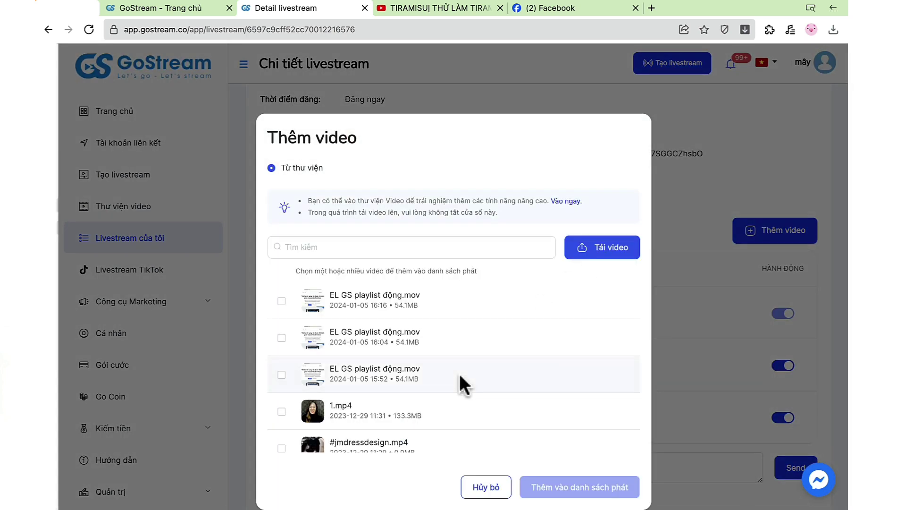
scroll(460, 372, "down", 3)
left_click(281, 354)
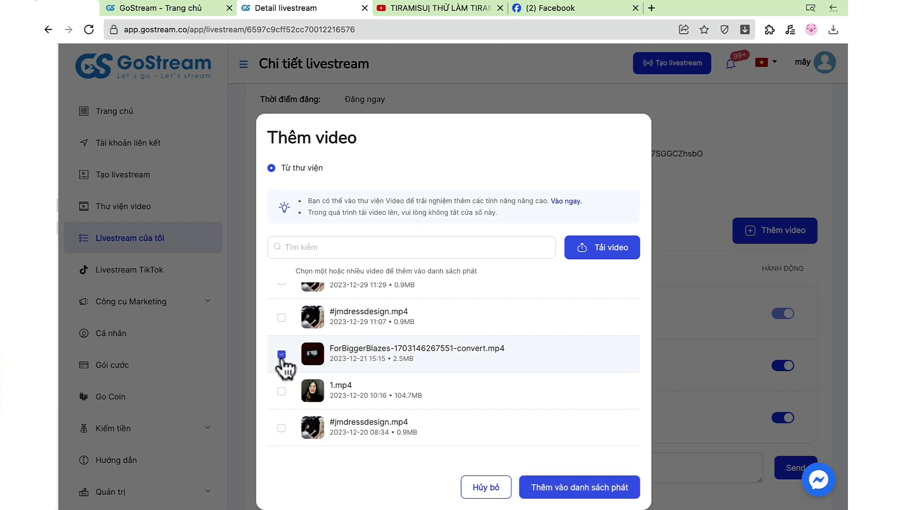
left_click(281, 391)
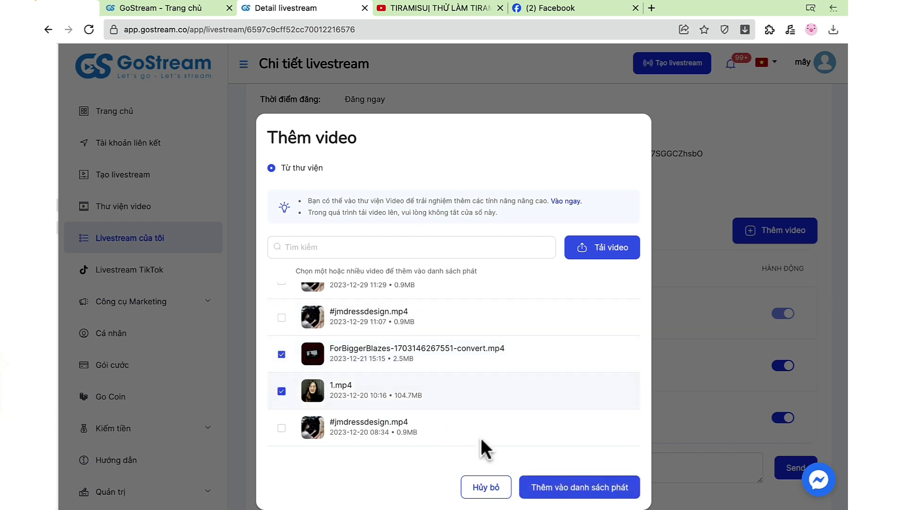
left_click(568, 489)
Switch off 1.mp4 and #jmdressdesign.mp4 in the playlist
scroll(658, 369, "down", 1)
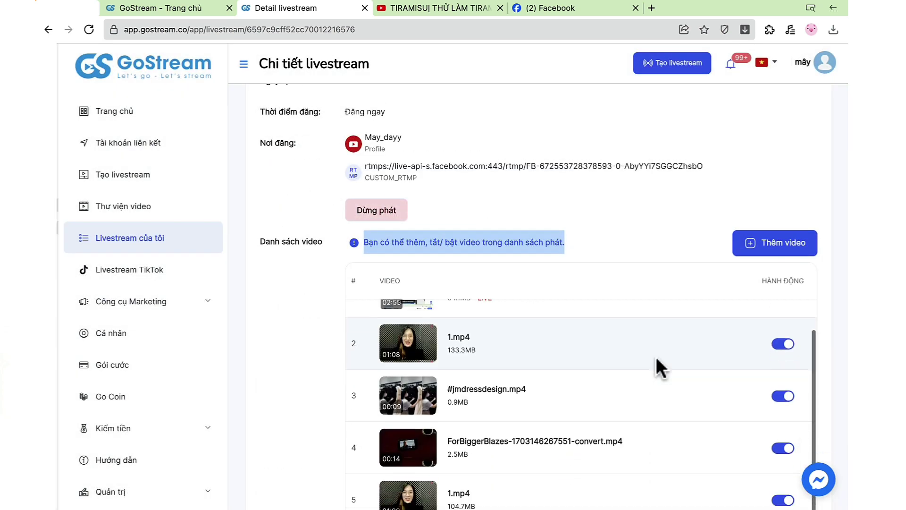
scroll(657, 358, "down", 2)
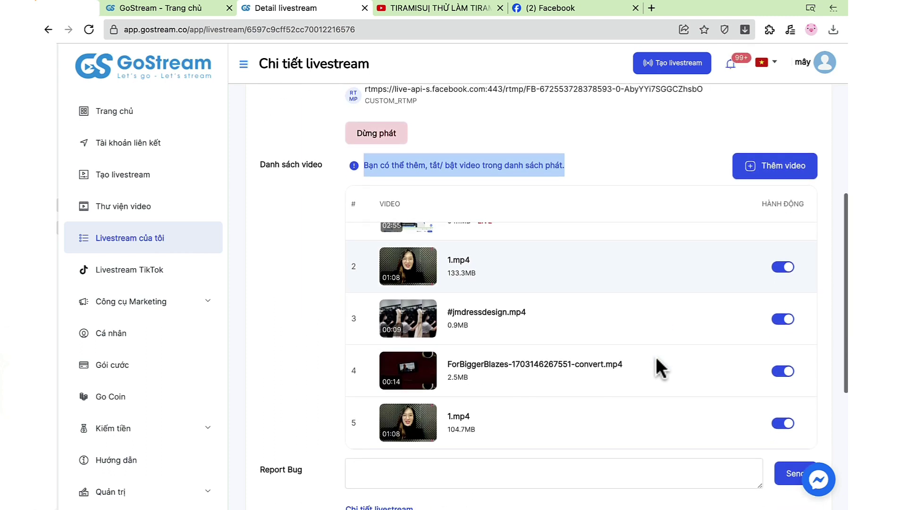
scroll(655, 357, "up", 1)
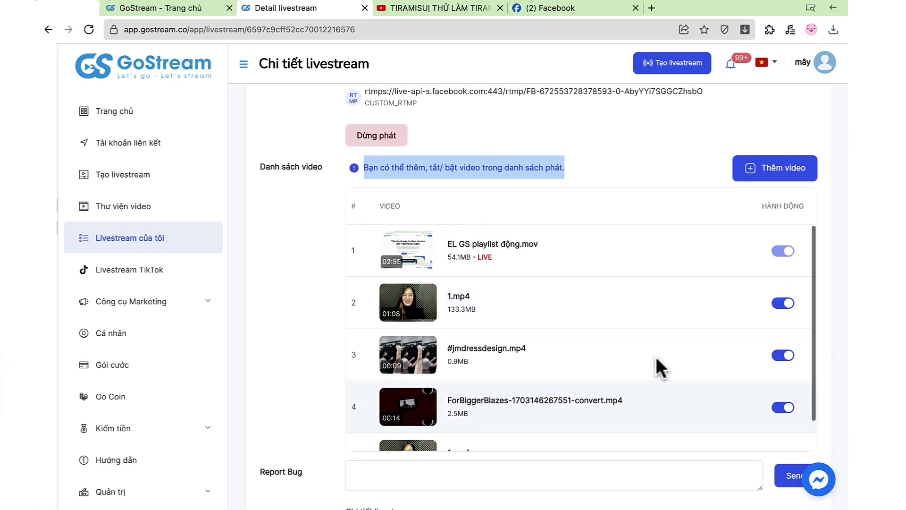
scroll(656, 357, "down", 1)
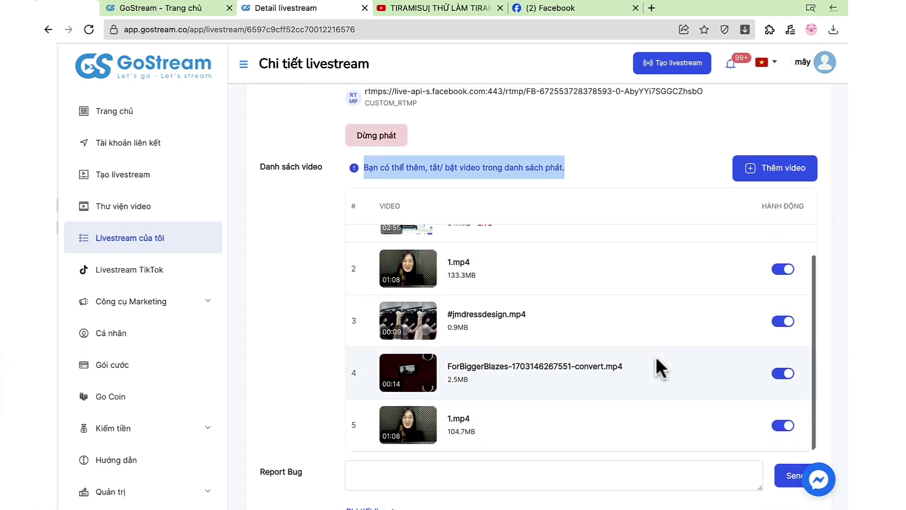
left_click(782, 271)
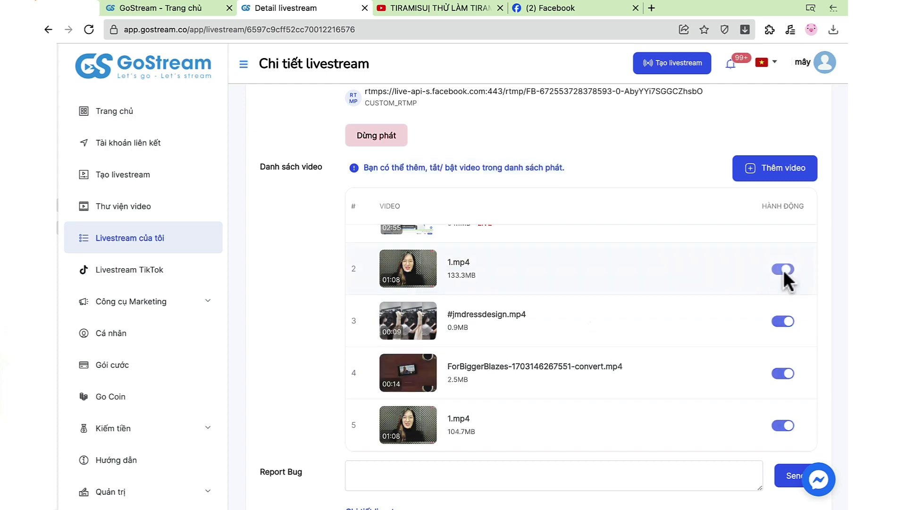
left_click(784, 322)
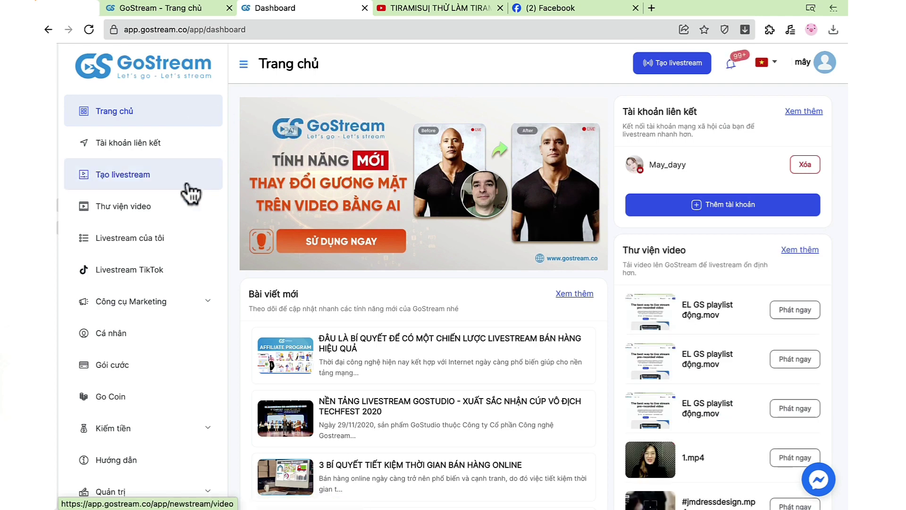
Start a new upload in the video library using the from-URL option
left_click(189, 210)
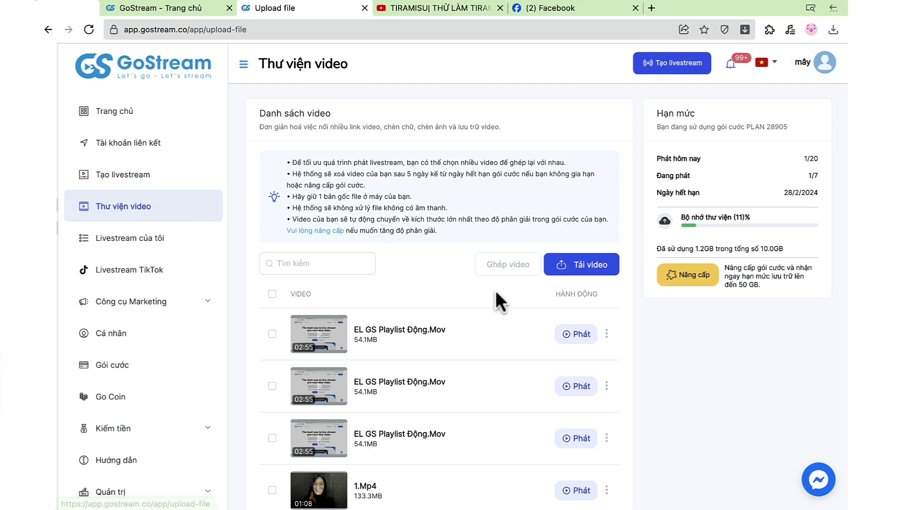
left_click(570, 264)
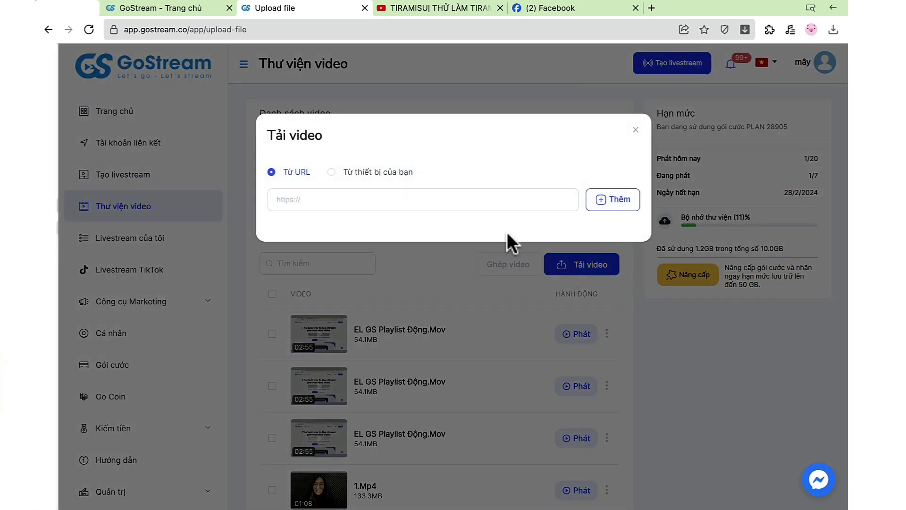
left_click(332, 172)
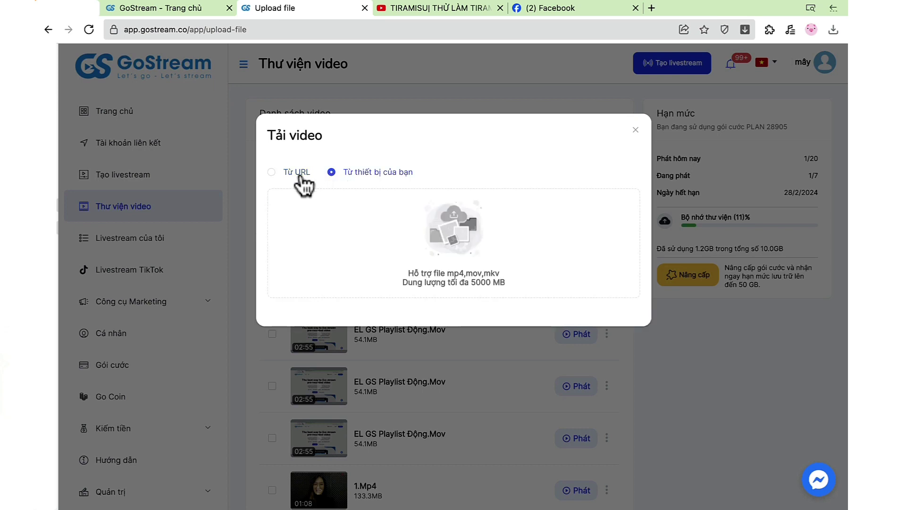
left_click(273, 172)
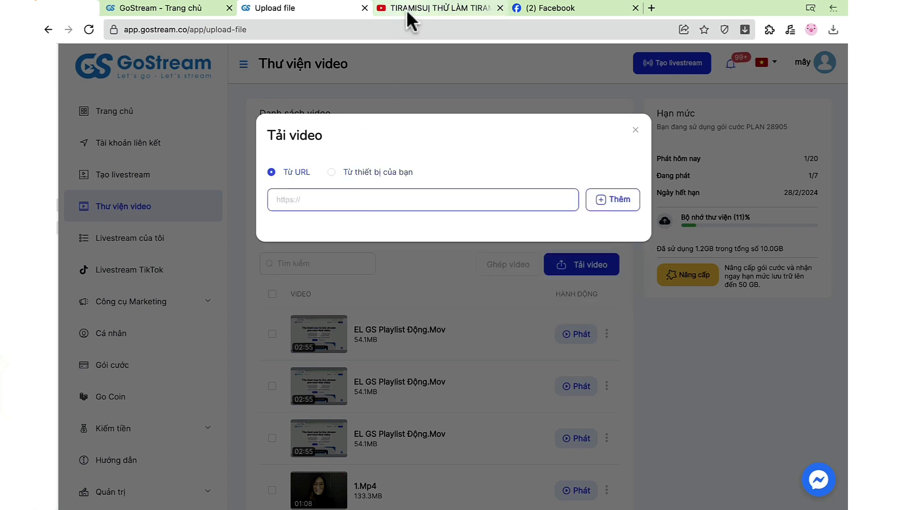
Copy the TIRAMISU YouTube video's link, paste it into the URL field and add it
left_click(407, 10)
right_click(395, 191)
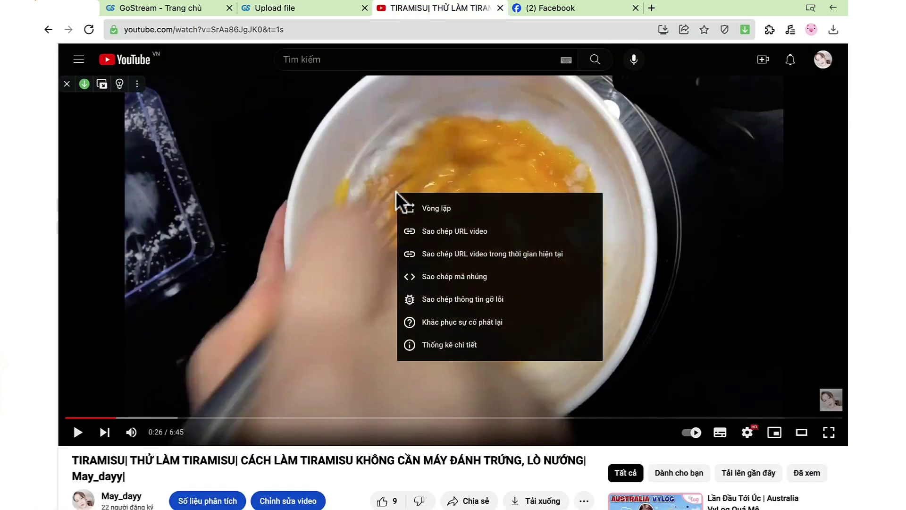
left_click(418, 232)
left_click(321, 11)
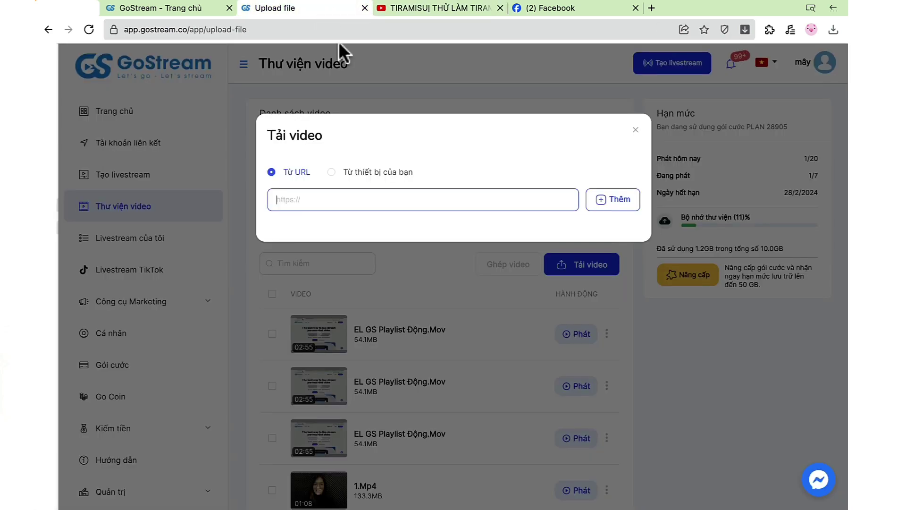
key("ctrl+v")
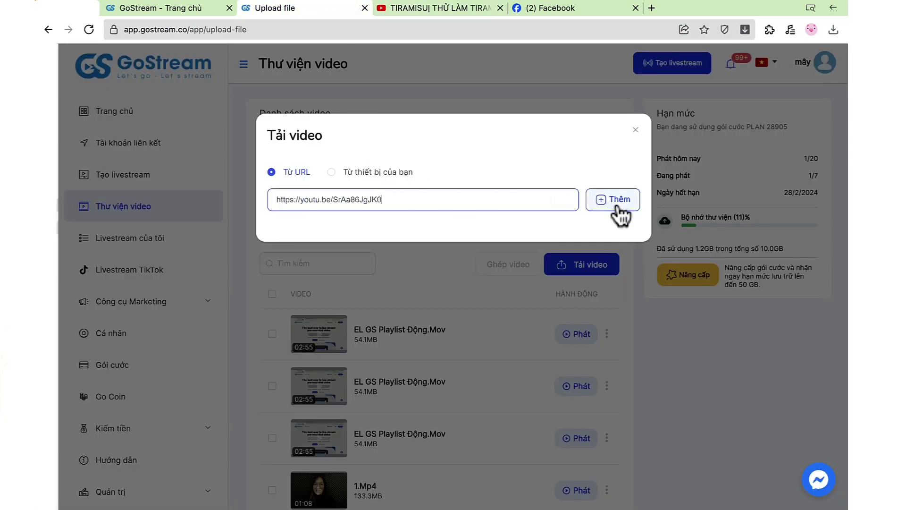
left_click(616, 203)
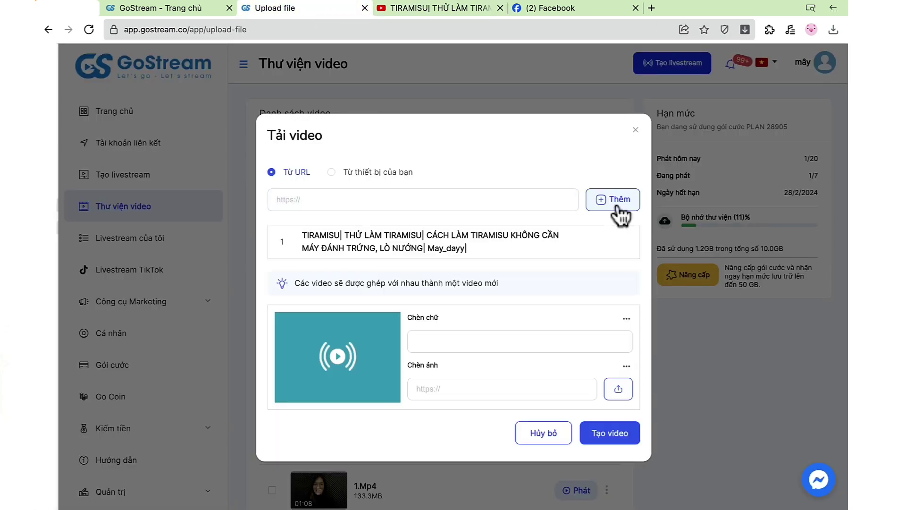
Add the caption 'GoStream' positioned at the top-left of the video
left_click(469, 345)
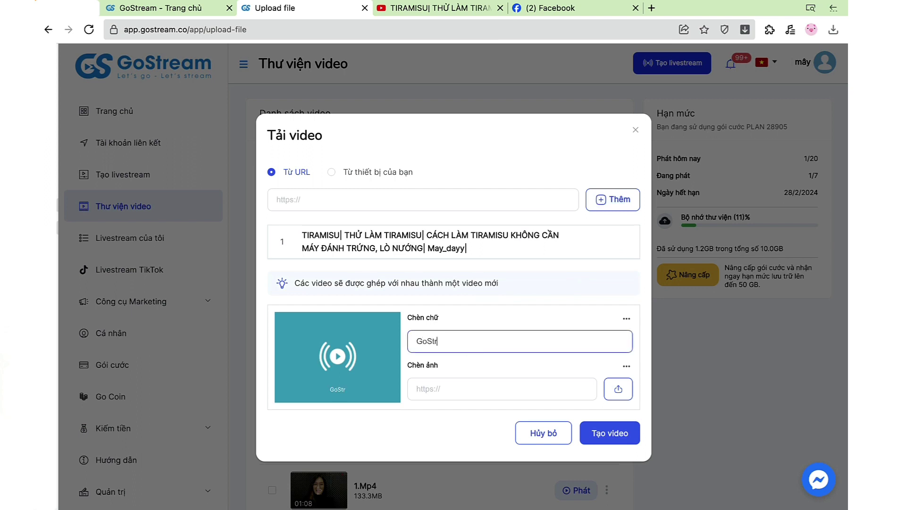
type("GoStream")
left_click(630, 318)
left_click(627, 318)
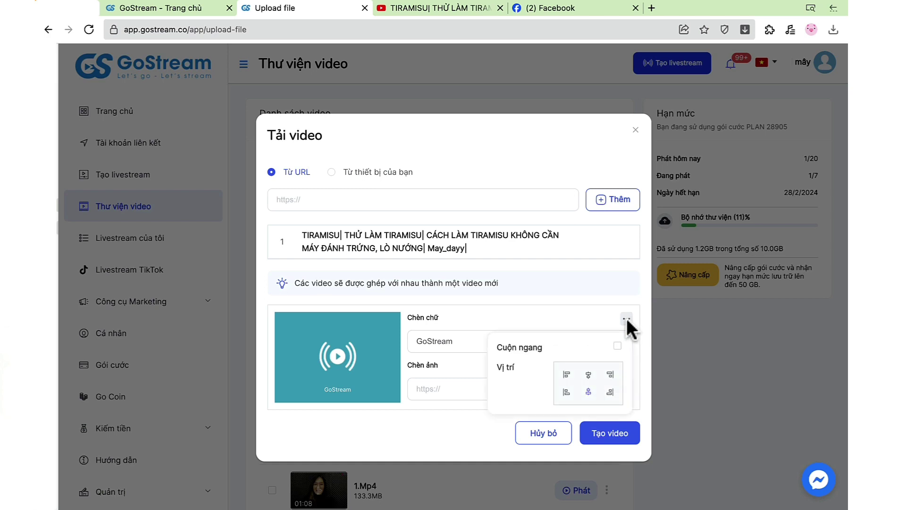
left_click(566, 374)
Upload 3.png as the overlay image and create the video
left_click(460, 388)
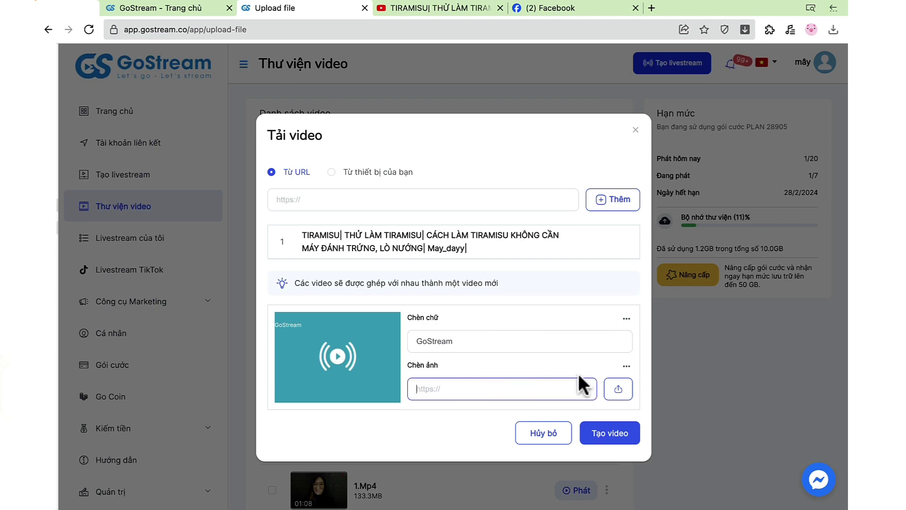
left_click(616, 390)
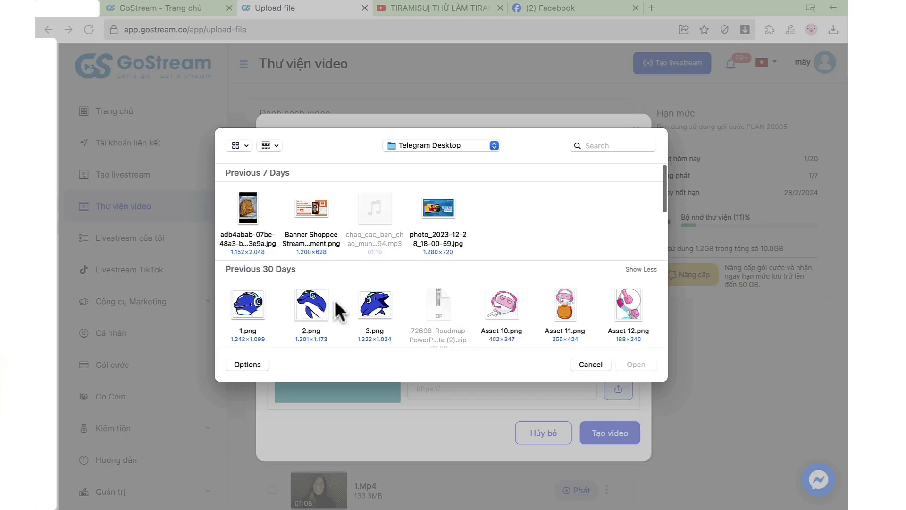
left_click(372, 305)
left_click(636, 364)
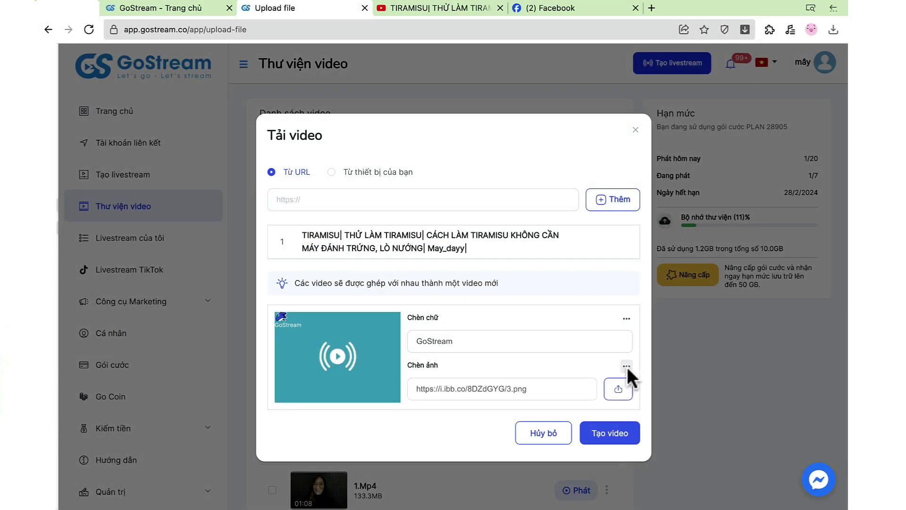
left_click(626, 367)
left_click(621, 435)
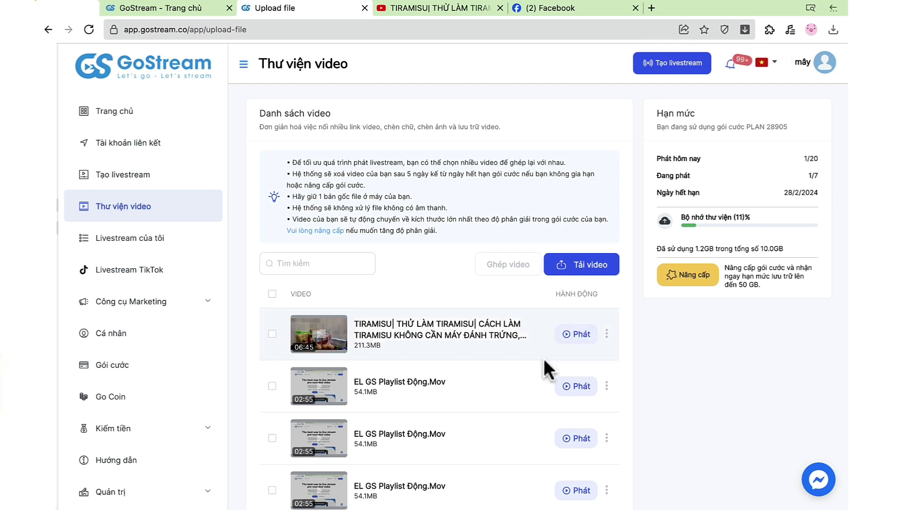
Start a TIRAMISU livestream set to a custom loop of 4 repeats
left_click(581, 335)
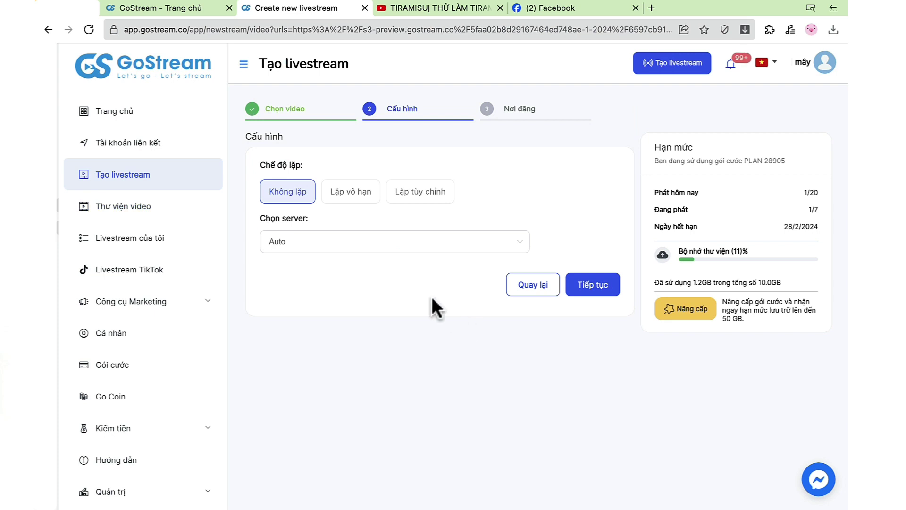
left_click(413, 207)
left_click_drag(364, 223, 321, 224)
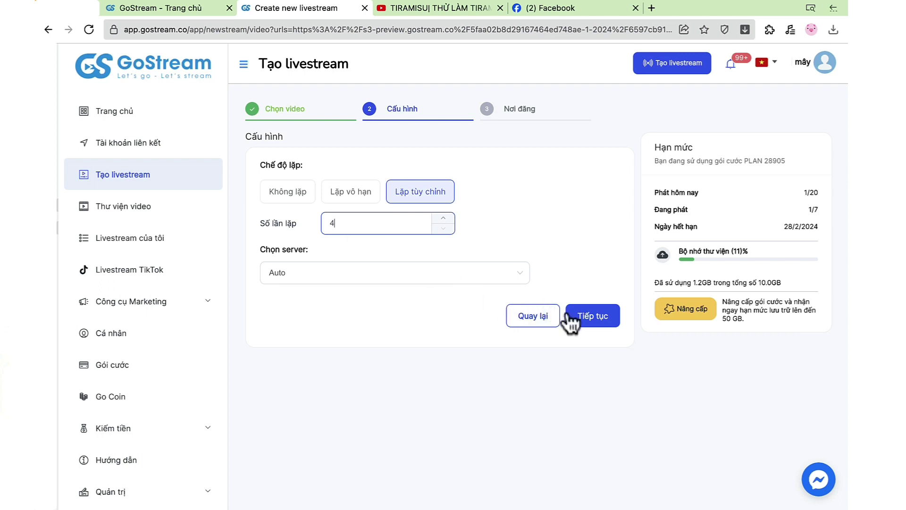
type("4")
left_click(595, 323)
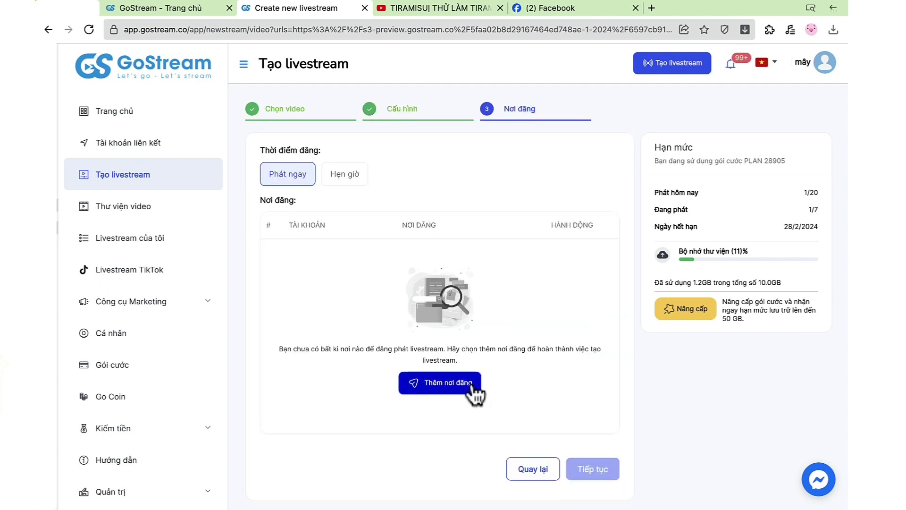
Add a Custom RTMP destination with Shopee as the channel, pending its server URL
left_click(471, 385)
left_click(367, 170)
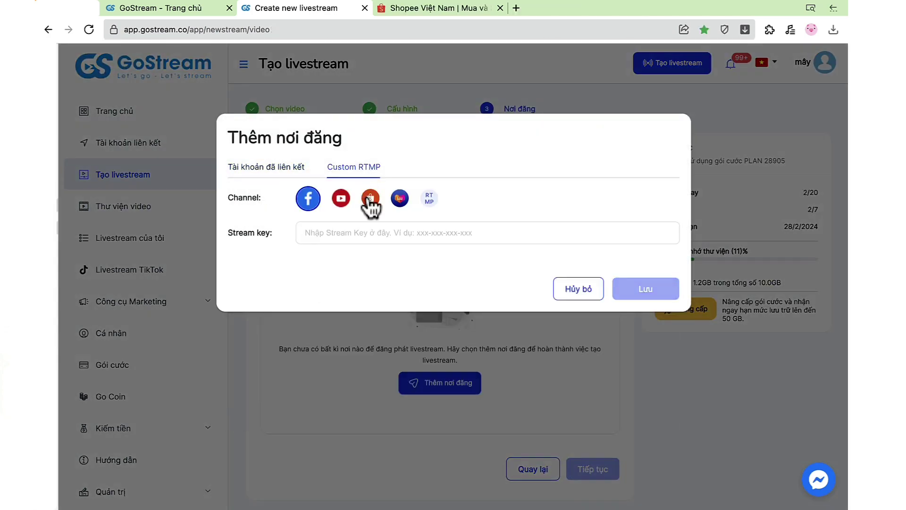
left_click(370, 199)
left_click(392, 231)
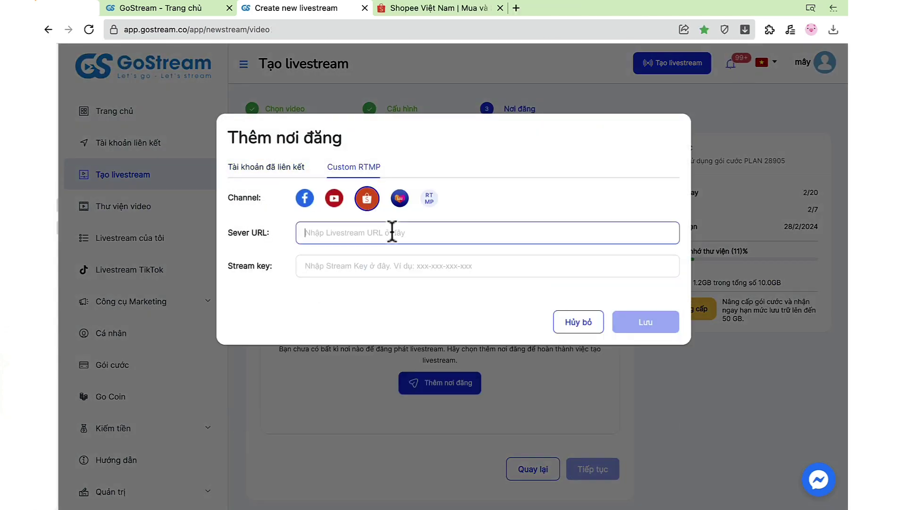
left_click(436, 9)
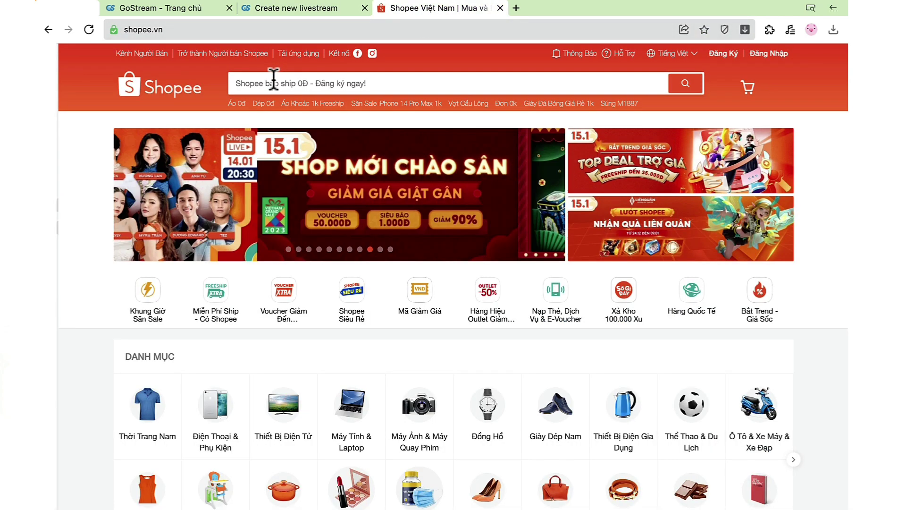
In Shopee Seller Centre, go to Kênh Marketing and open the Shopee Live setup
left_click(141, 56)
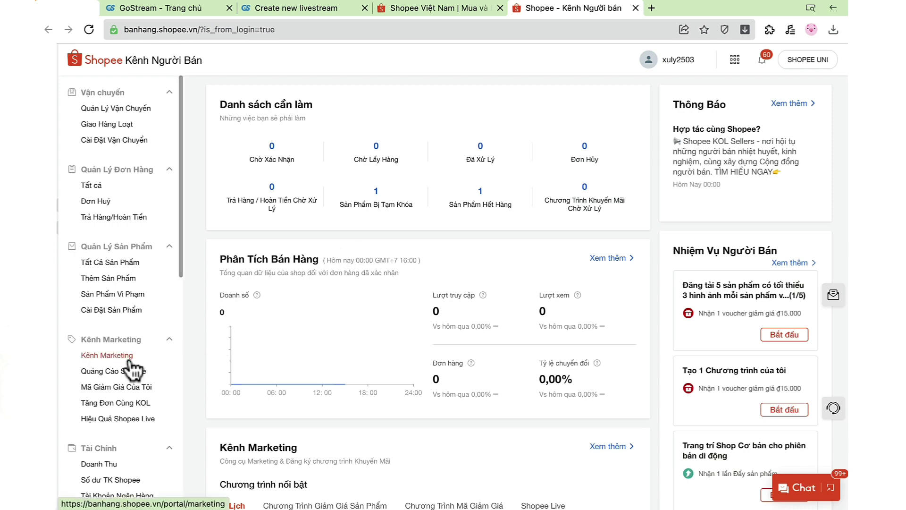
left_click(130, 360)
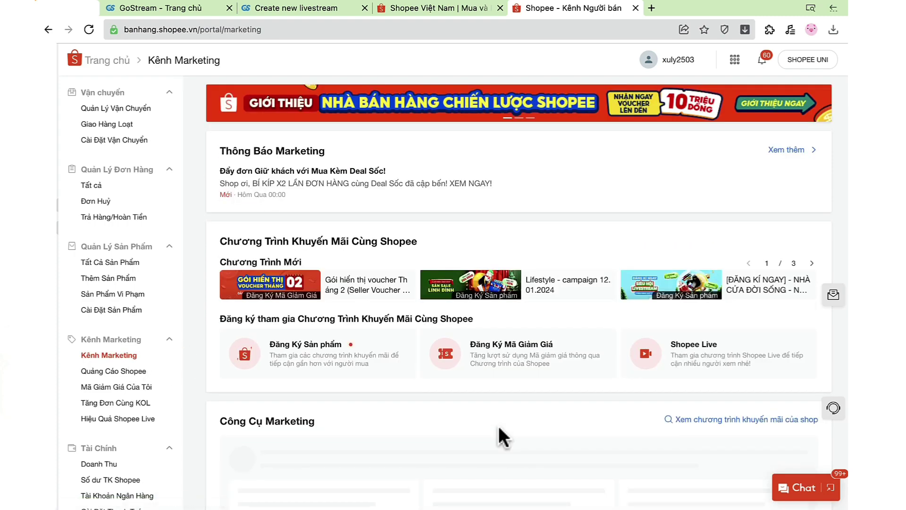
scroll(498, 425, "down", 5)
scroll(499, 426, "down", 5)
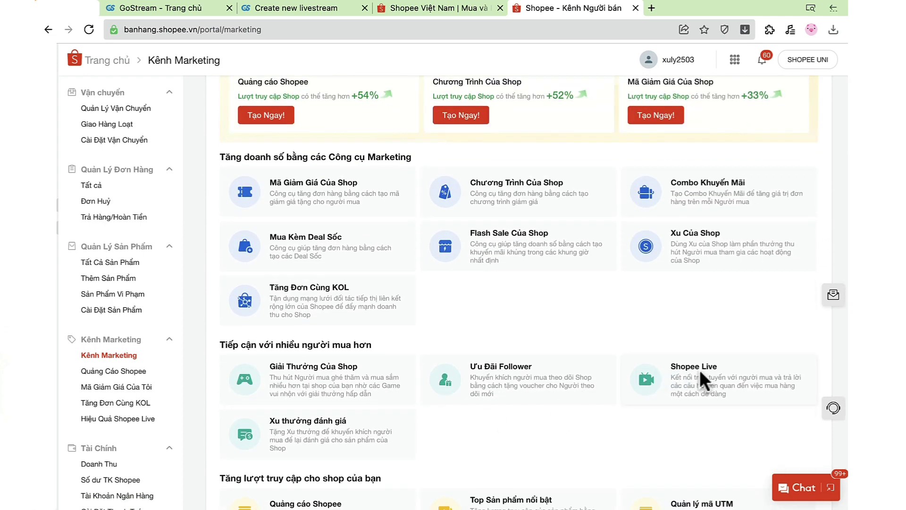
left_click(698, 380)
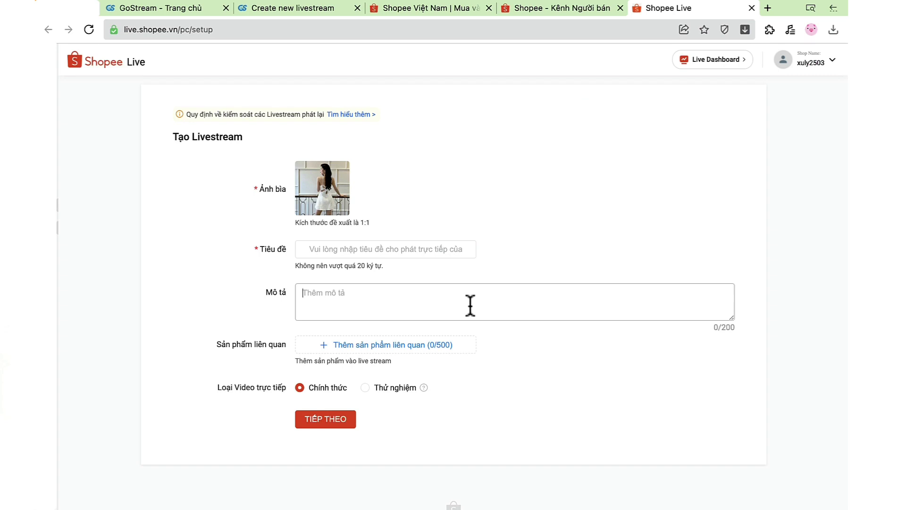
Create Shopee livestream 'live 1/1' with description 'livestream' and product set đồ bộ mùa hè
left_click(441, 250)
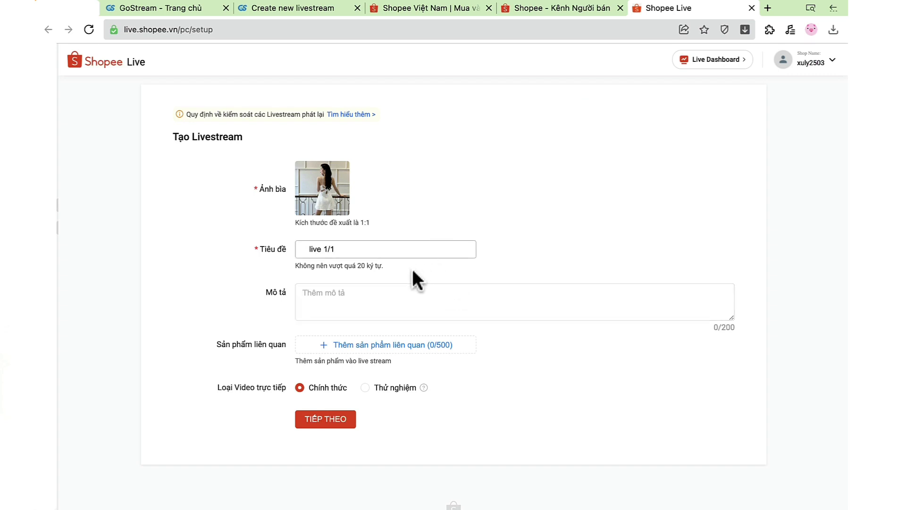
left_click(398, 285)
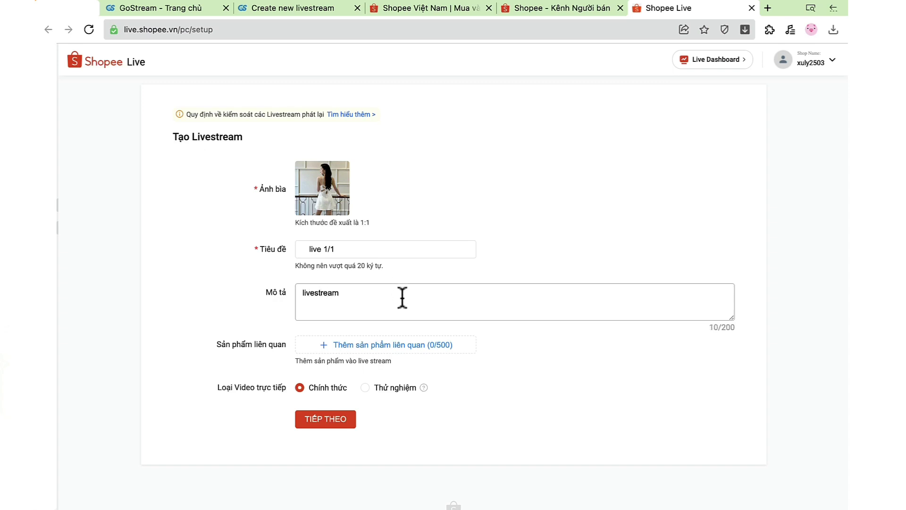
left_click(379, 344)
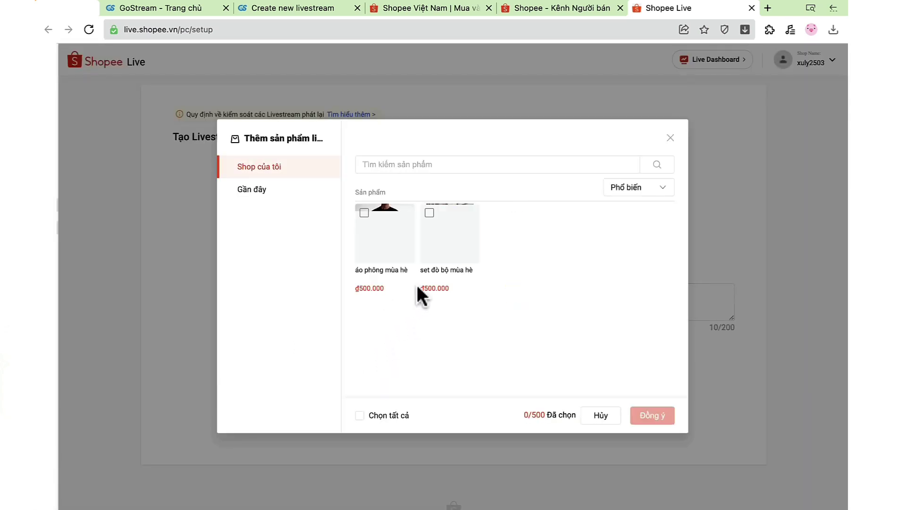
left_click(429, 215)
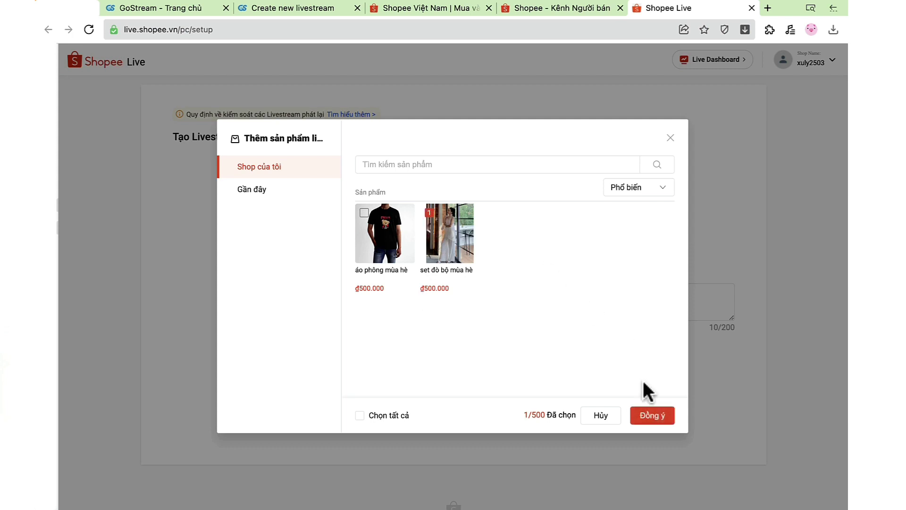
left_click(645, 417)
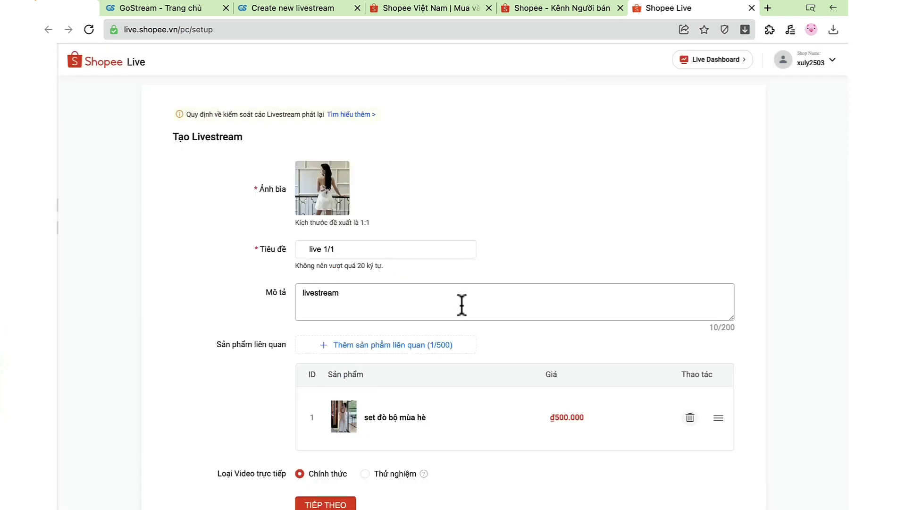
scroll(461, 330, "down", 2)
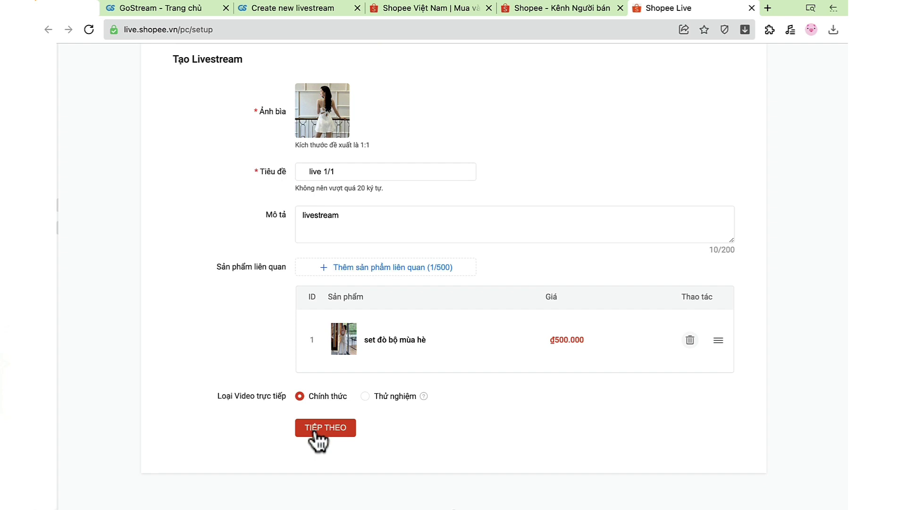
left_click(319, 439)
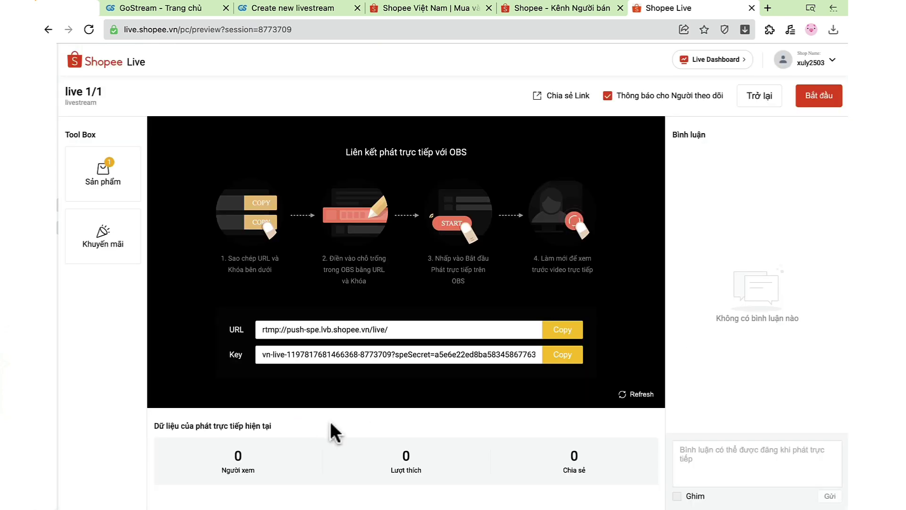
left_click(571, 336)
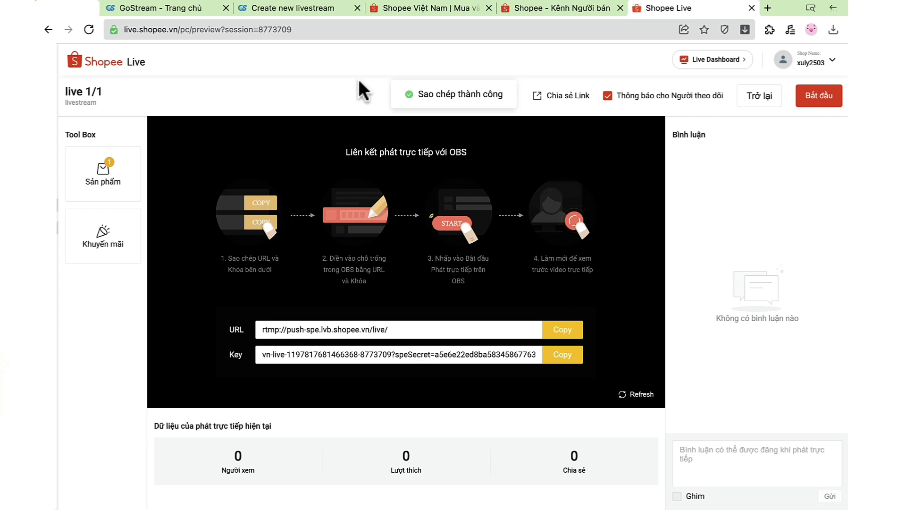
left_click(318, 12)
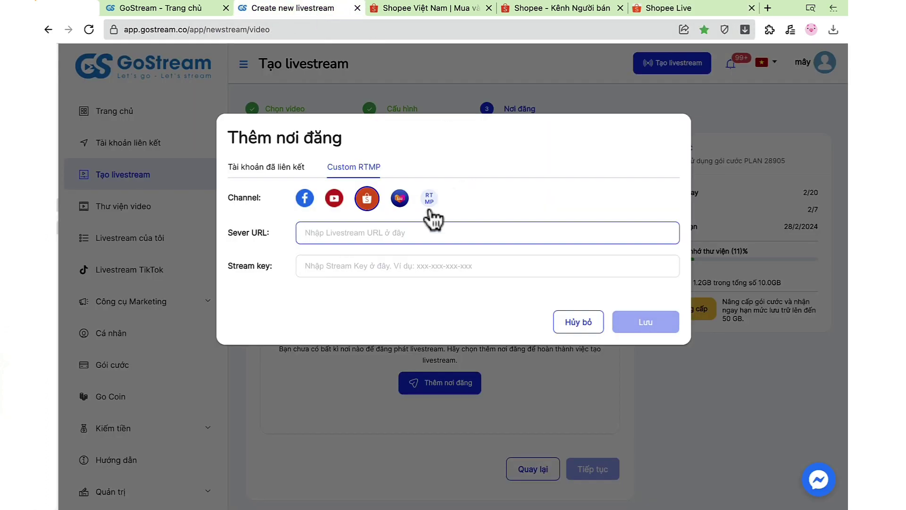
key("ctrl+v")
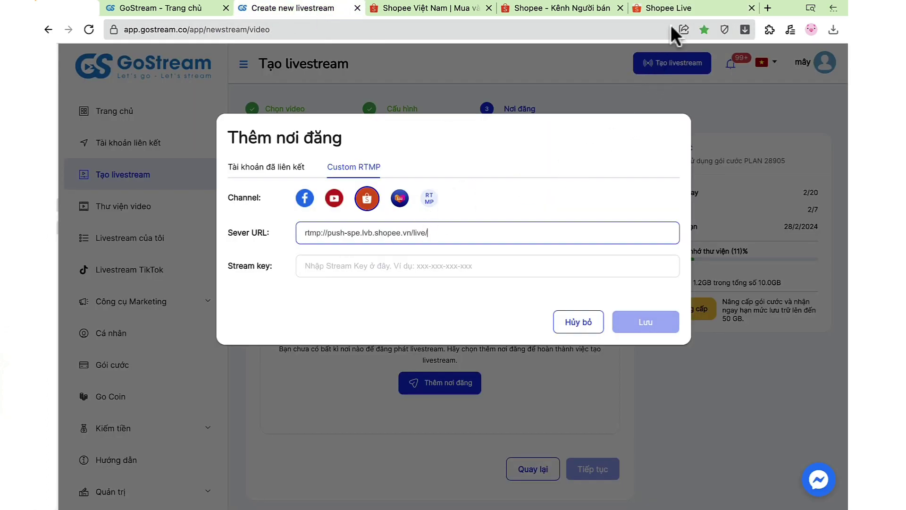
left_click(679, 8)
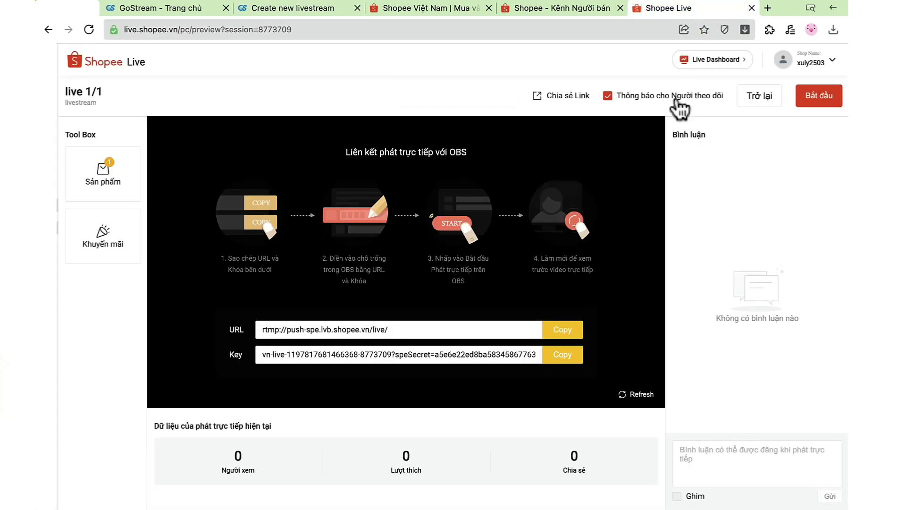
left_click(563, 354)
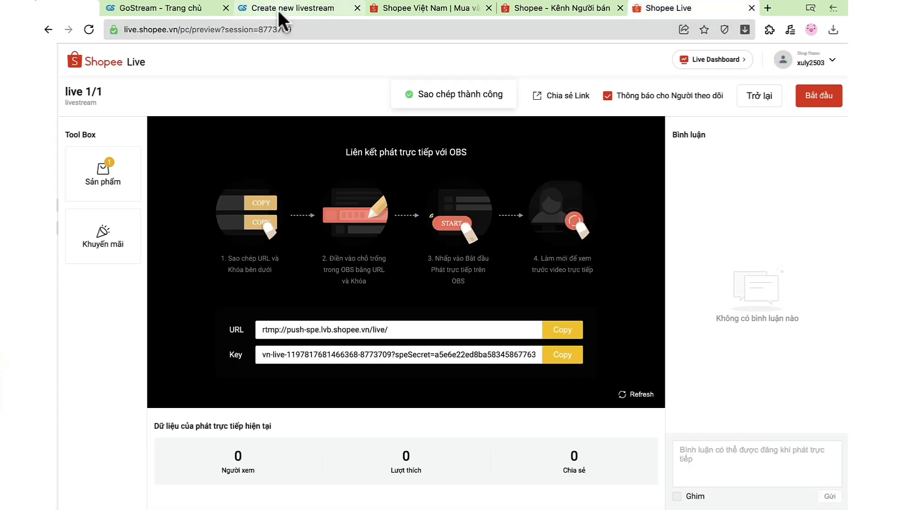
left_click(278, 10)
left_click(326, 268)
key("ctrl+v")
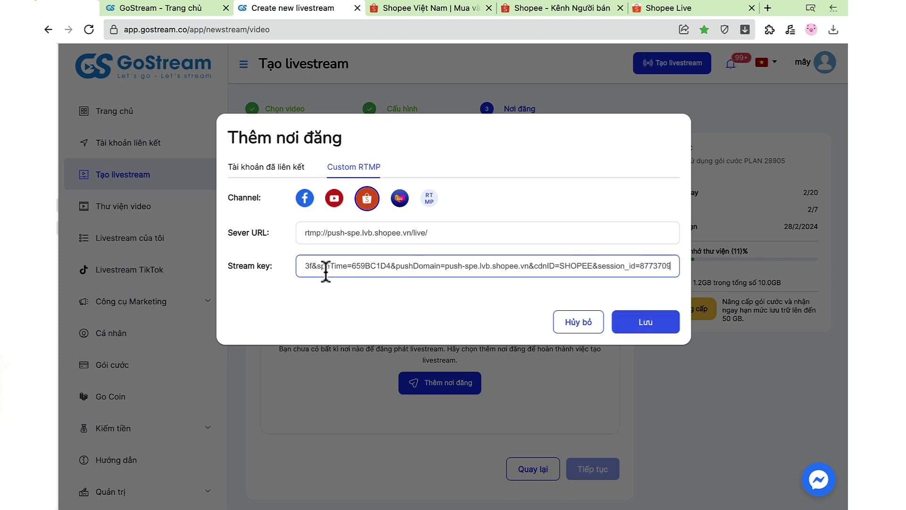
left_click(660, 323)
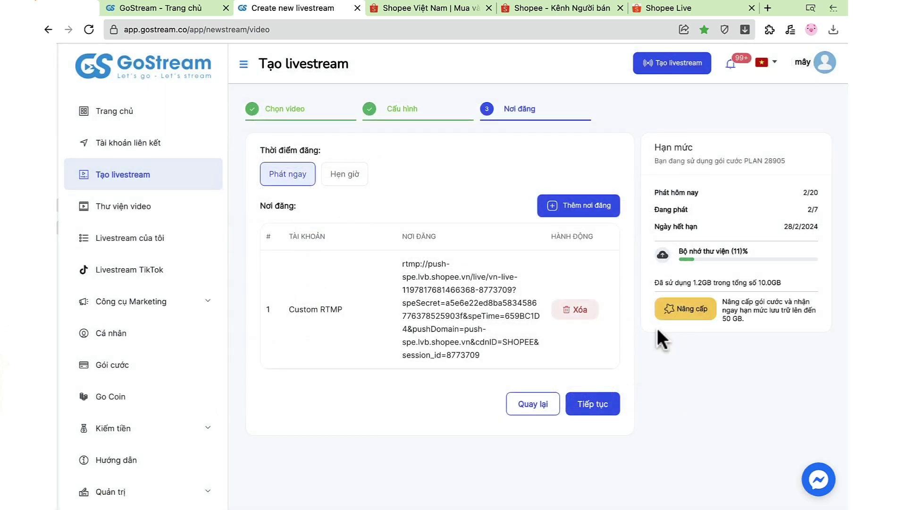
left_click(602, 406)
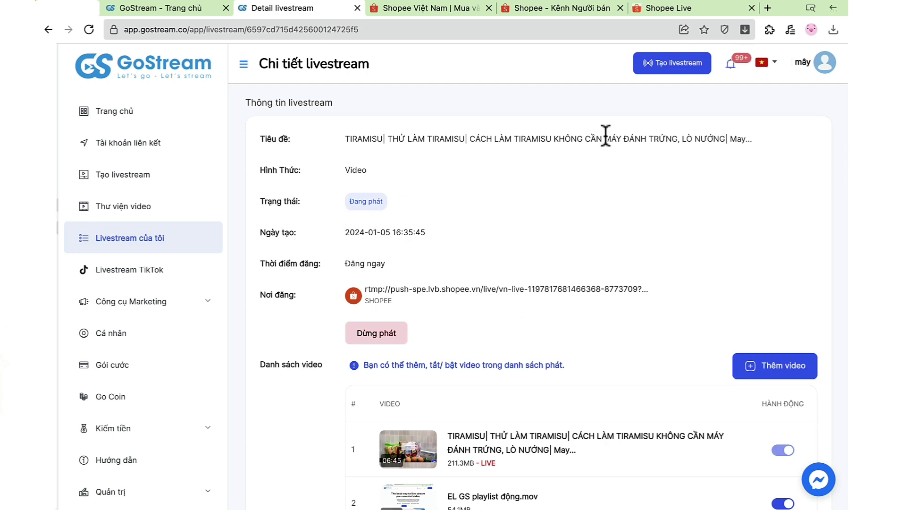
Start the Shopee Live broadcast 'live 1/1' from its preview page
left_click(680, 9)
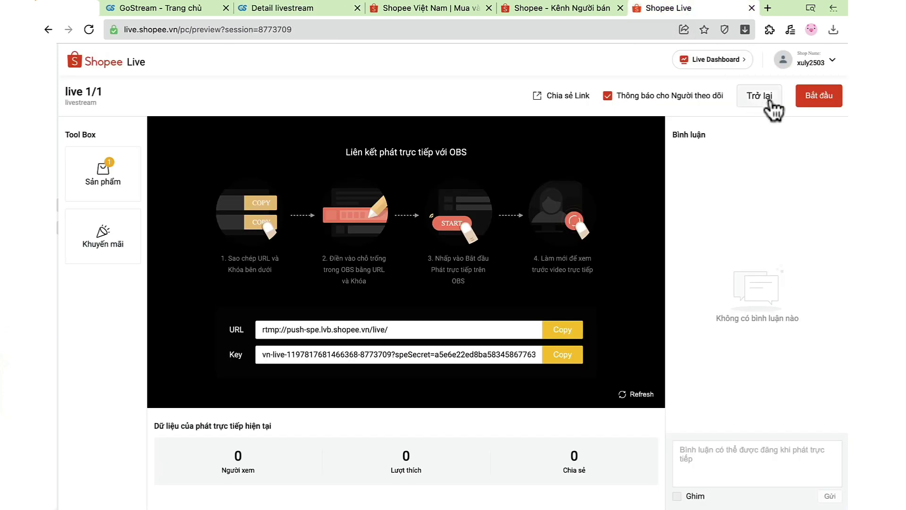
left_click(810, 100)
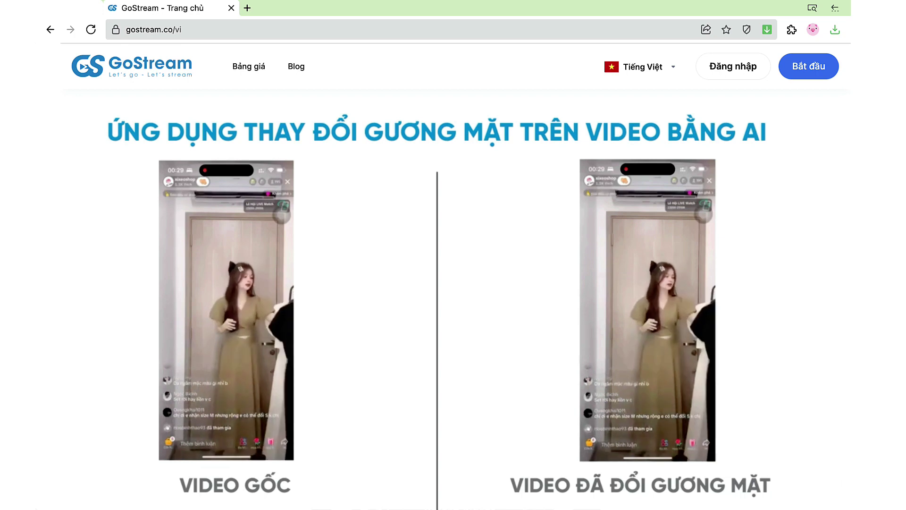
Upload #jmdressdesign.mp4 from the computer into the GoStream video library
left_click(815, 75)
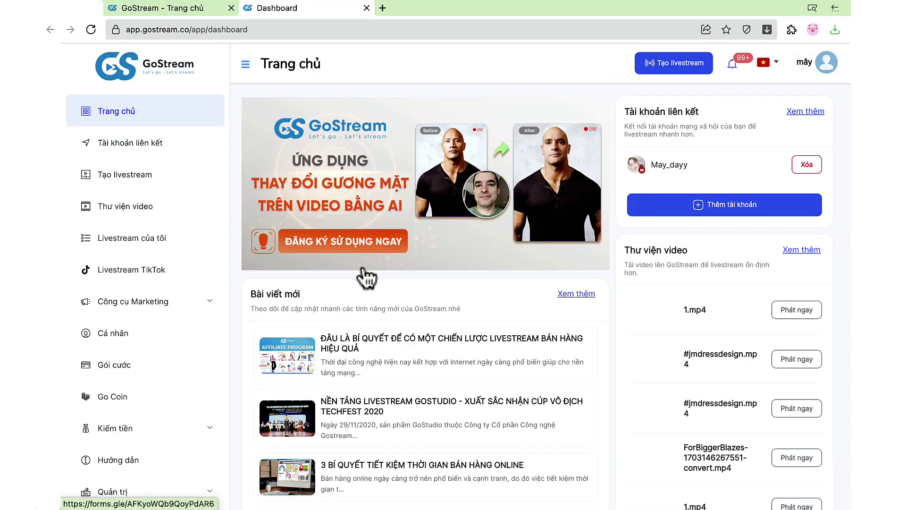
left_click(163, 211)
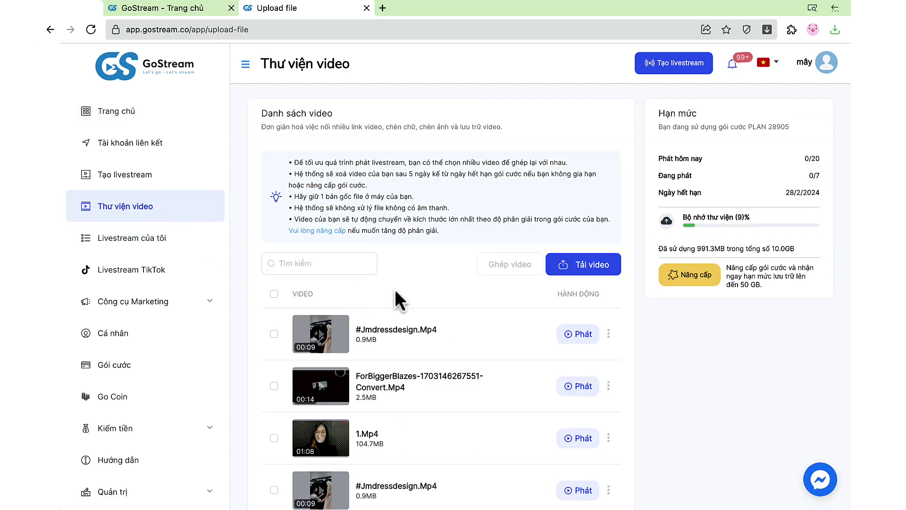
left_click(576, 261)
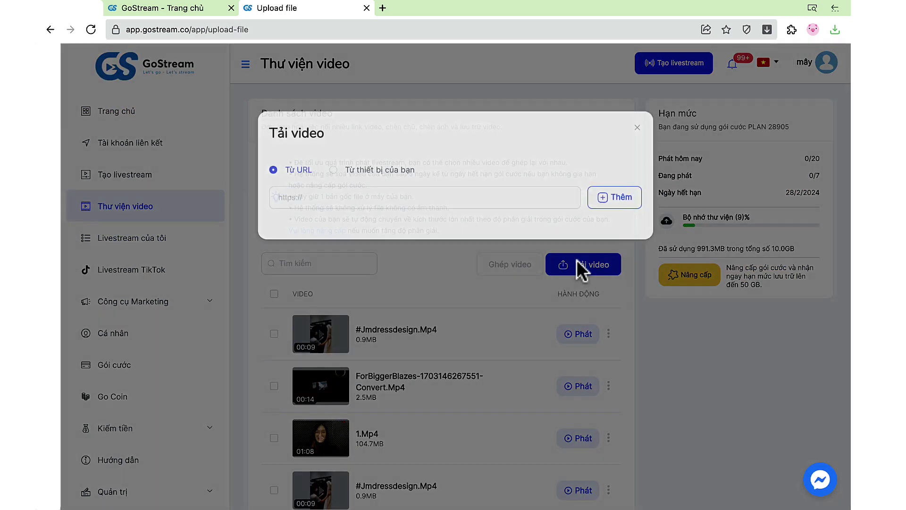
left_click(333, 172)
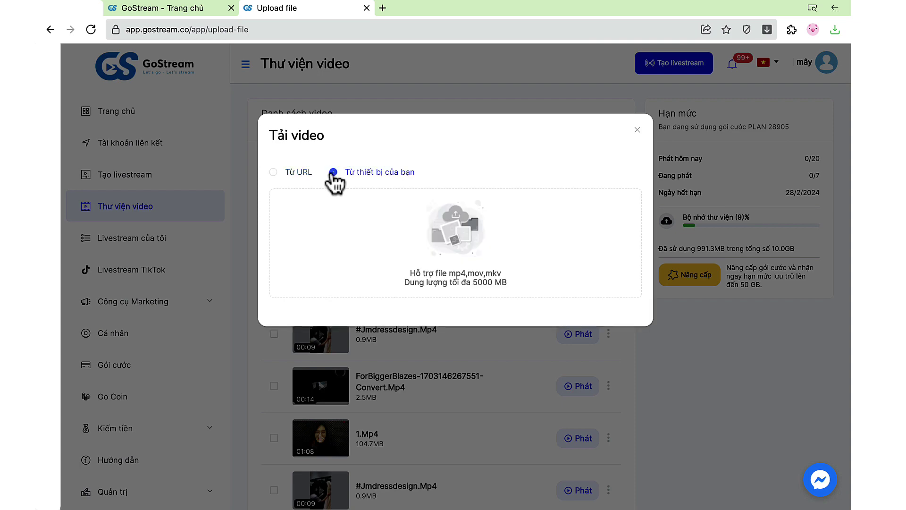
left_click(446, 245)
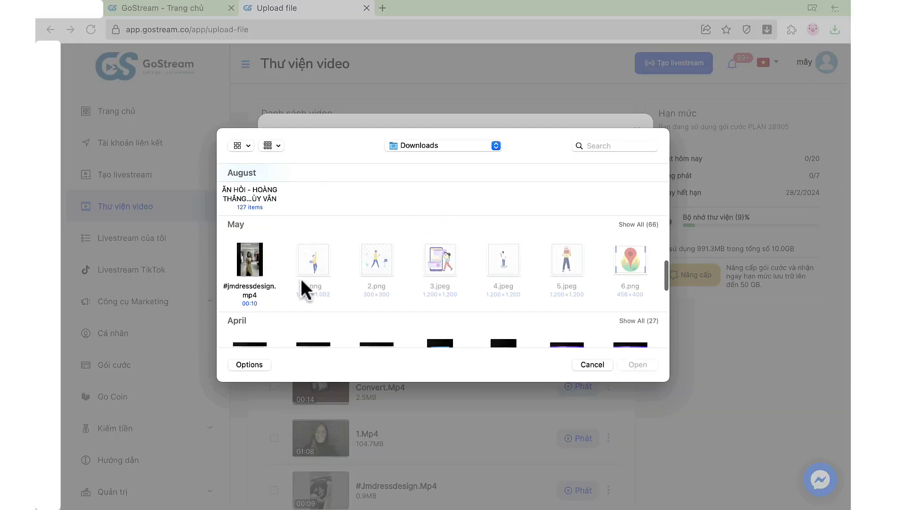
left_click(260, 263)
left_click(647, 364)
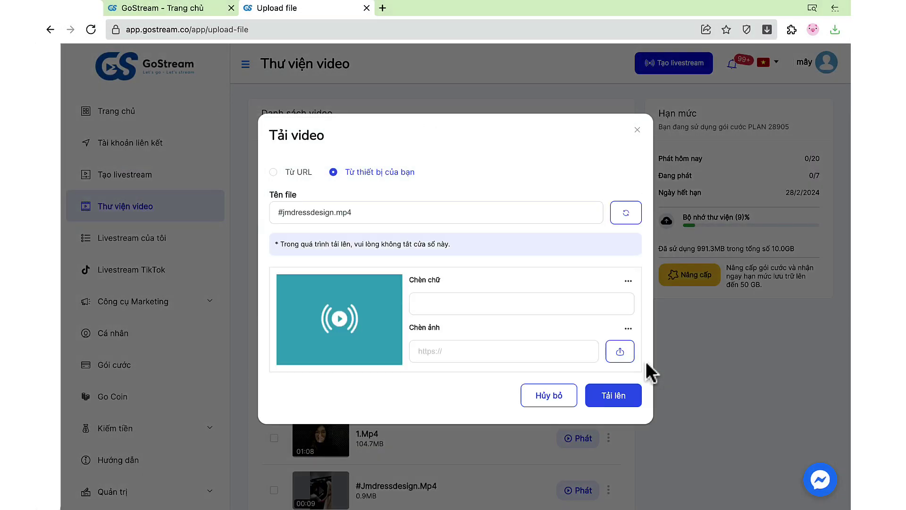
left_click(612, 395)
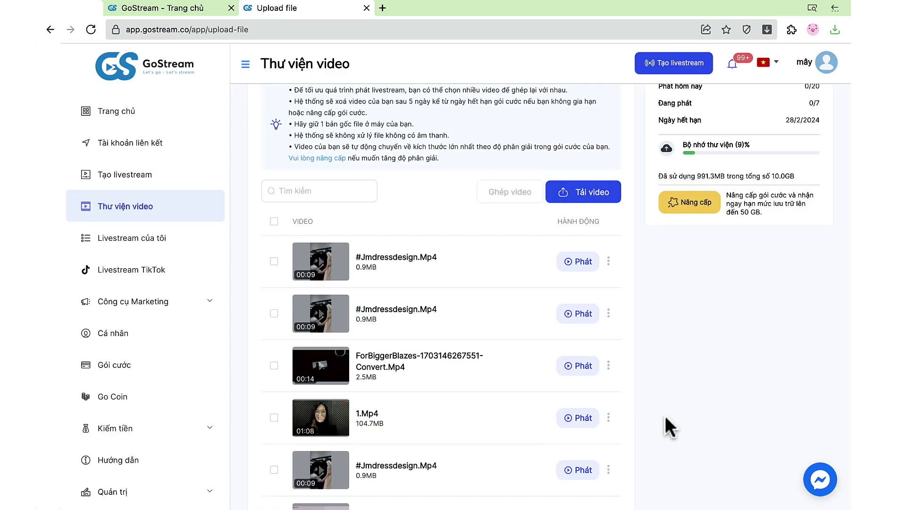
Start a face swap on a video and upload diep.jpeg from Downloads as the face photo
left_click(608, 418)
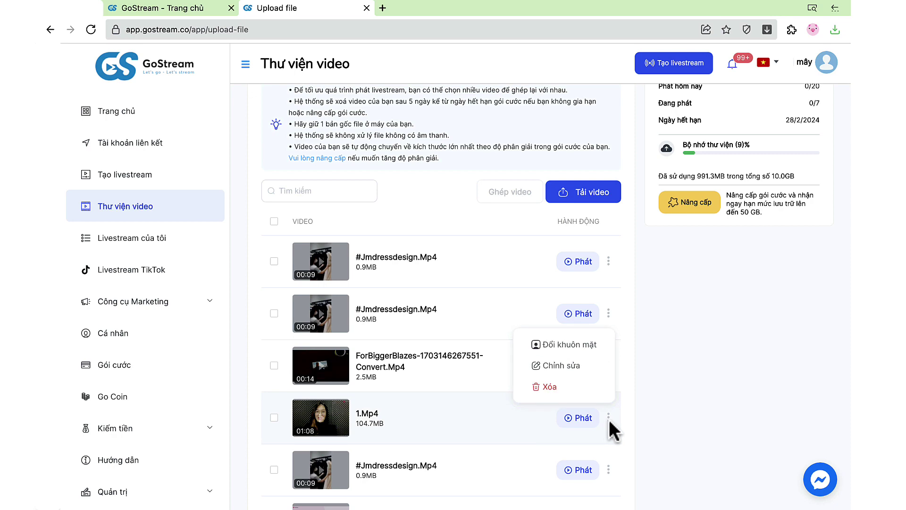
left_click(592, 353)
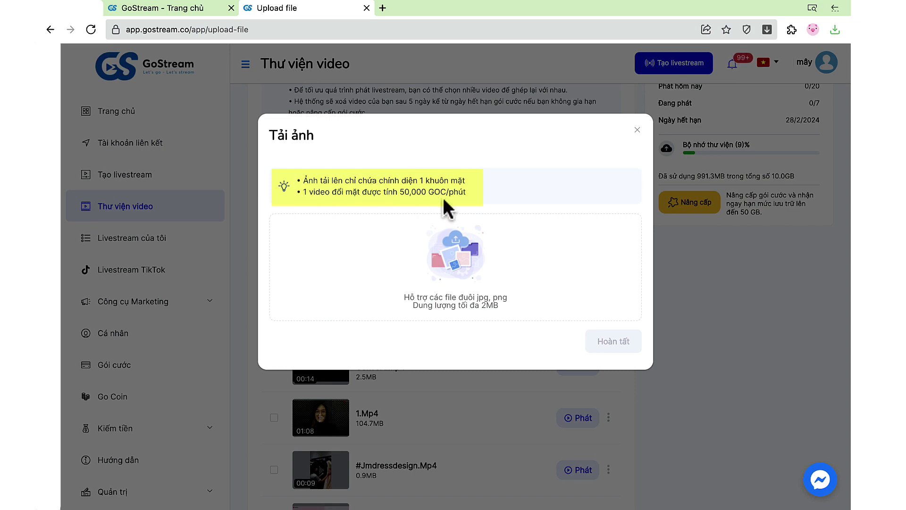
left_click(450, 278)
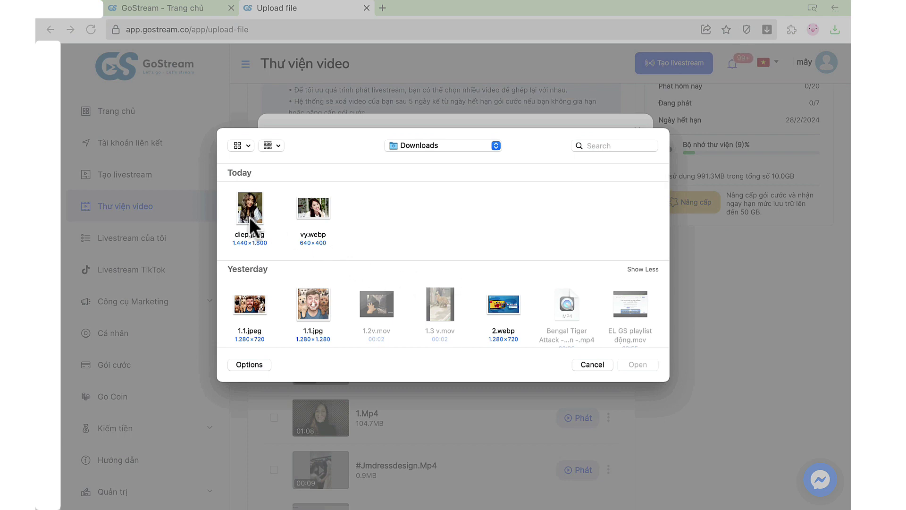
left_click(250, 210)
left_click(640, 365)
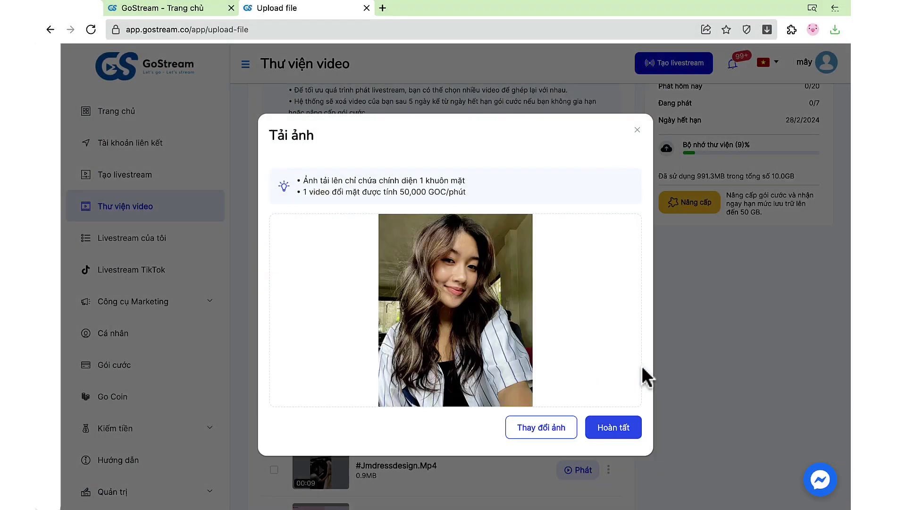
left_click(609, 428)
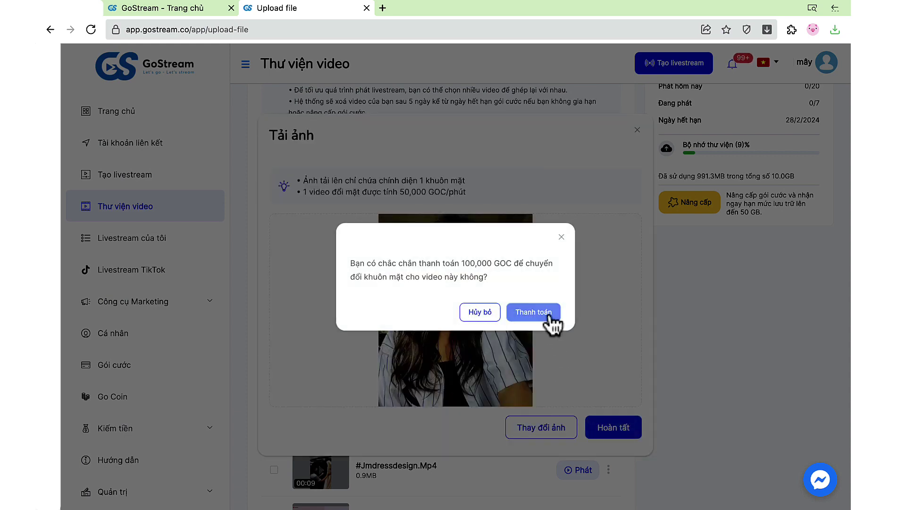
Confirm the face-swap payment and submit a 100000 Go Coin top-up
left_click(533, 312)
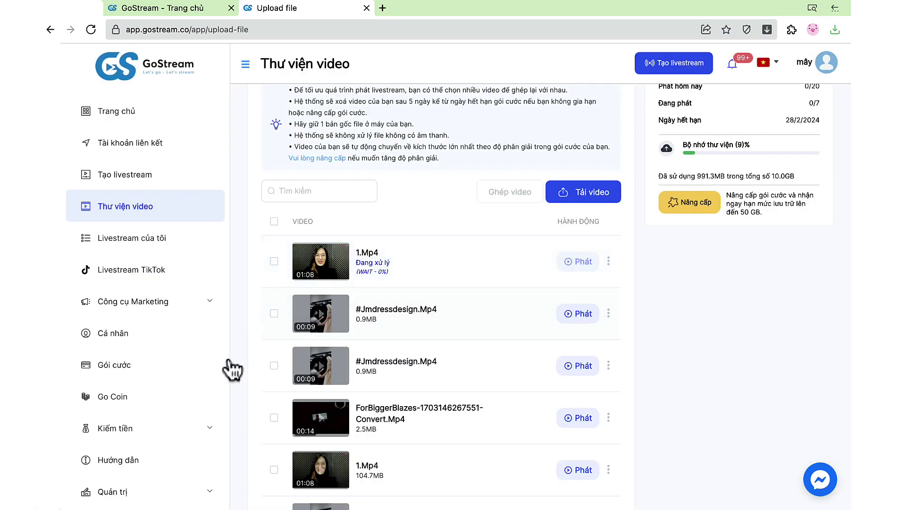
left_click(170, 401)
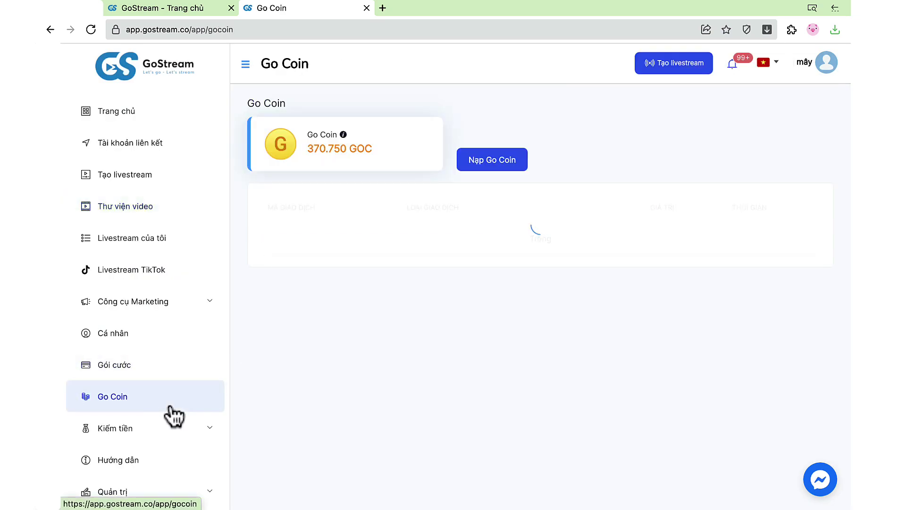
left_click(486, 176)
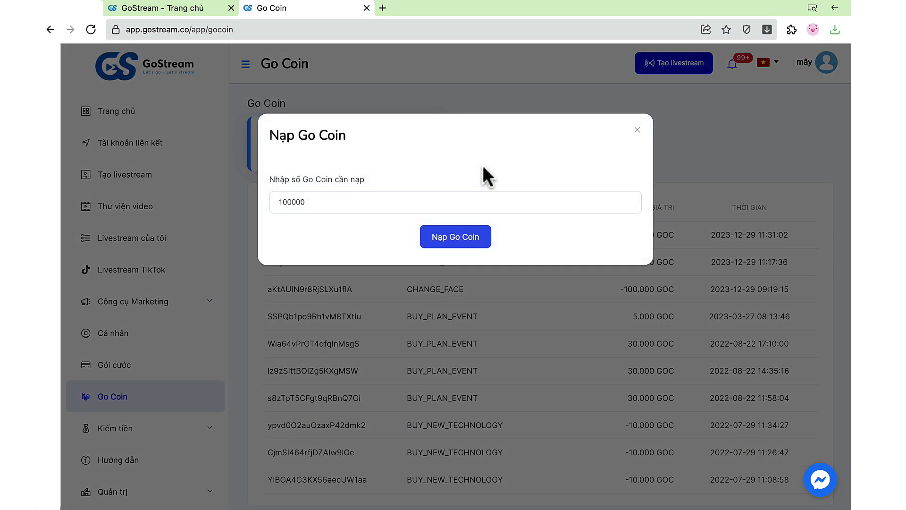
left_click(369, 201)
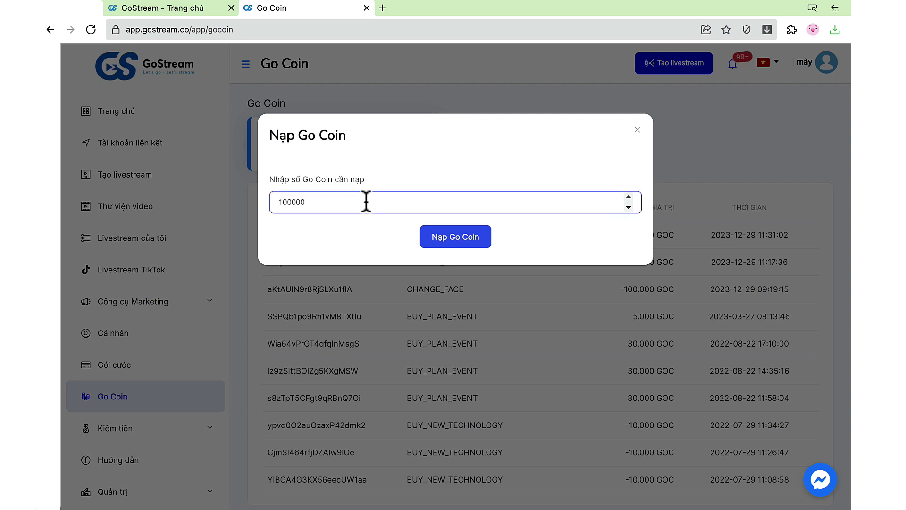
left_click(463, 240)
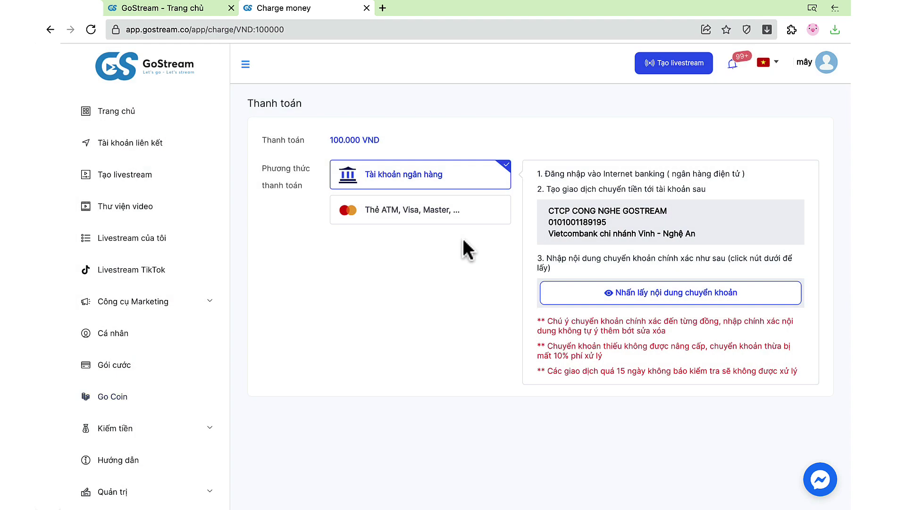
Pay by bank transfer and reveal the transfer reference and QR code
left_click(454, 211)
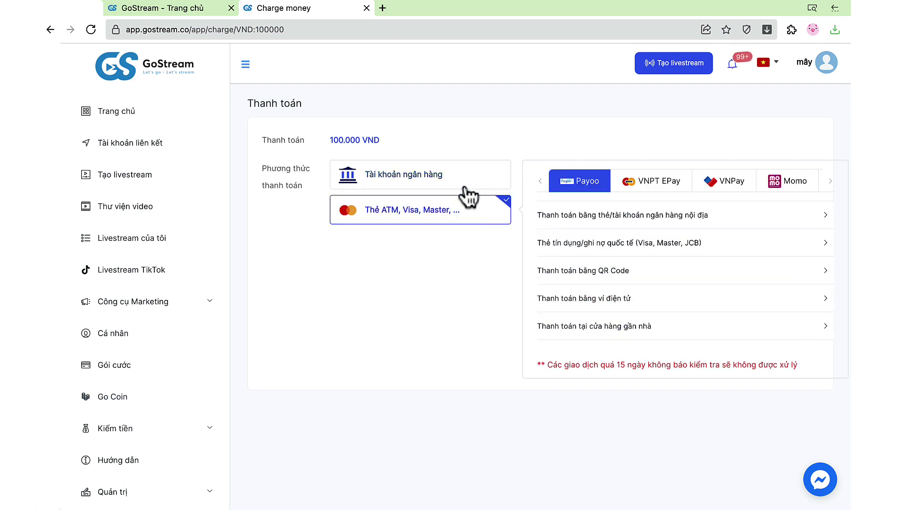
left_click(467, 191)
left_click(625, 293)
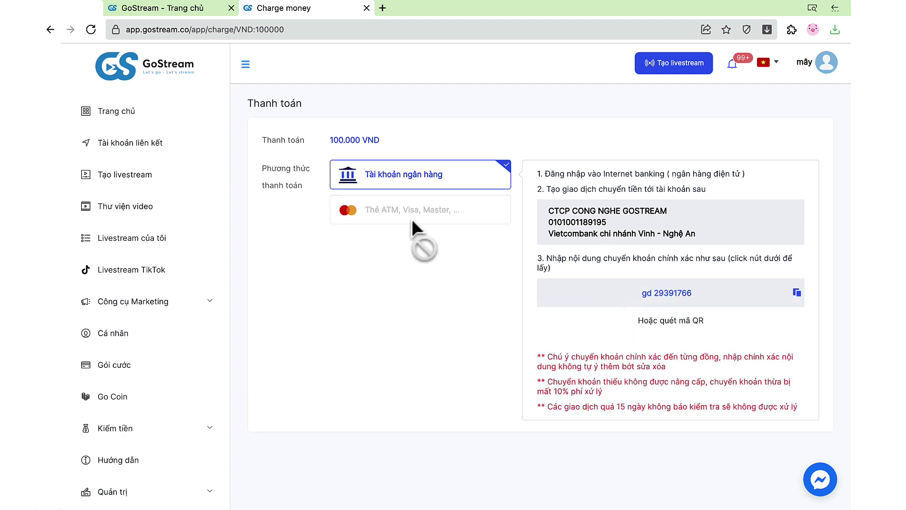
Face-swap 1.Mp4 in the video library with diep.jpeg and confirm paying 100,000 GOC
left_click(182, 204)
scroll(608, 422, "down", 1)
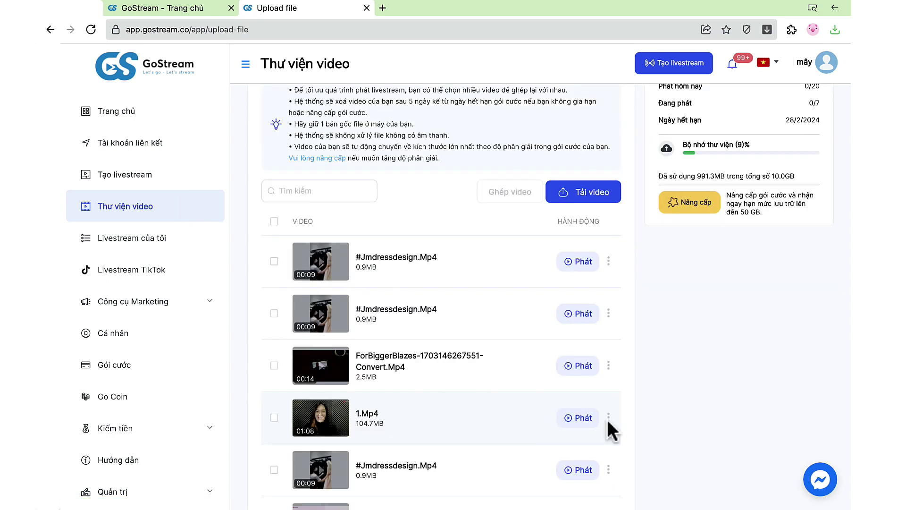
left_click(608, 419)
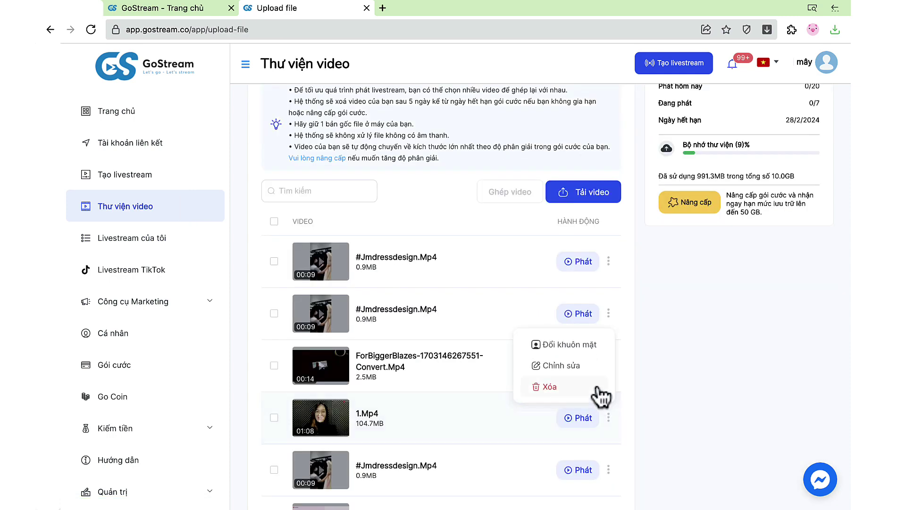
left_click(592, 347)
left_click(449, 270)
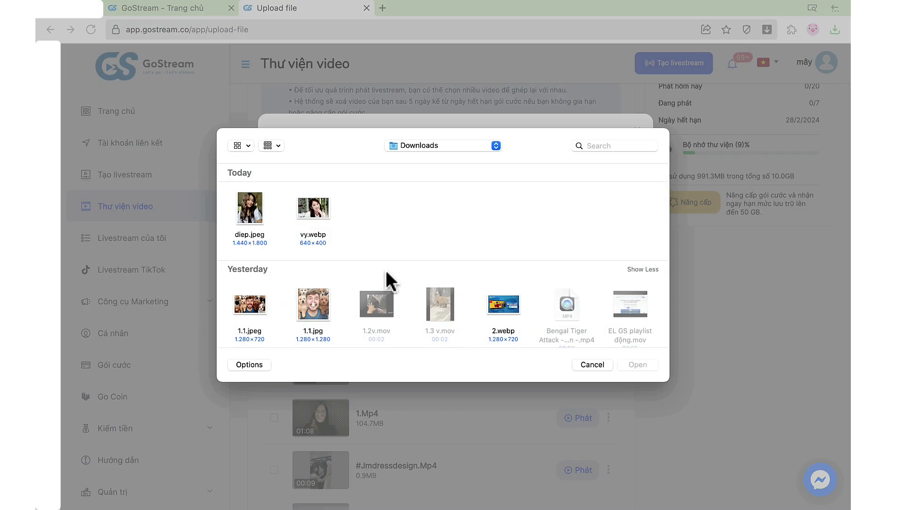
left_click(249, 216)
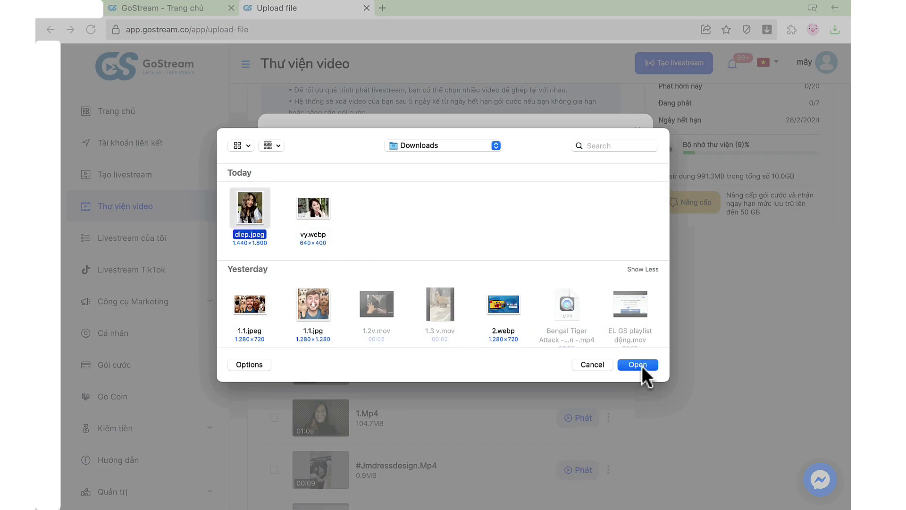
left_click(642, 365)
left_click(602, 430)
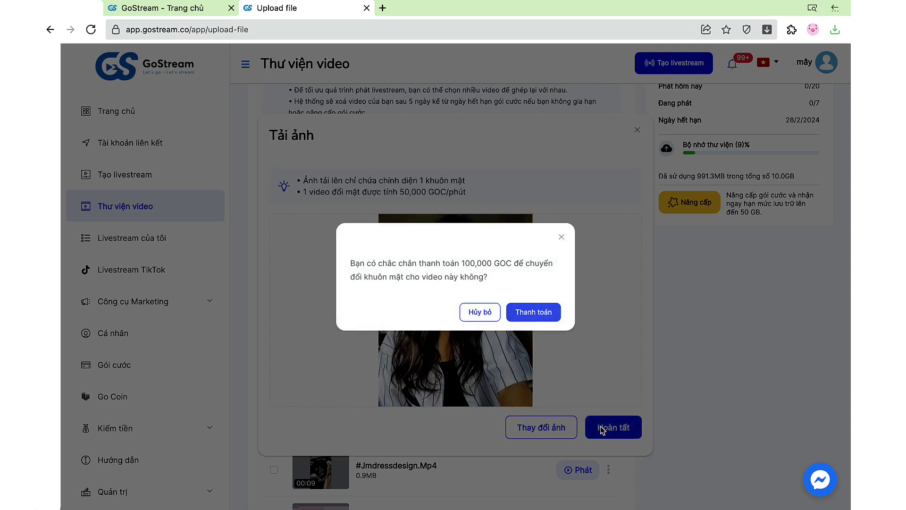
left_click(547, 313)
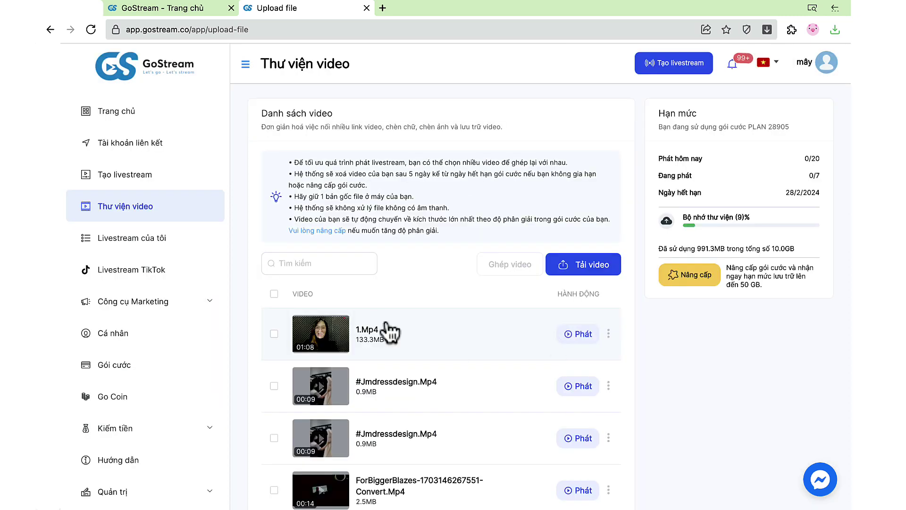
Preview the face-swapped 1.Mp4, then start a livestream from it
left_click(320, 344)
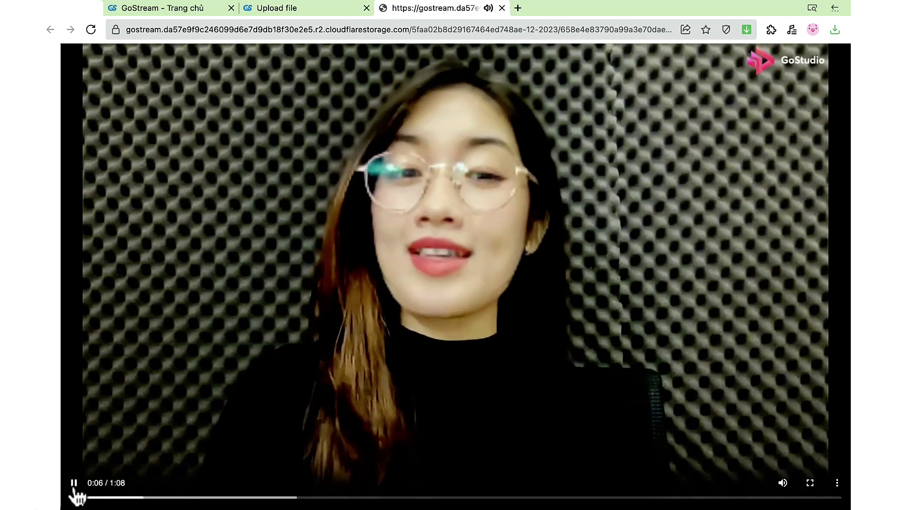
left_click(274, 8)
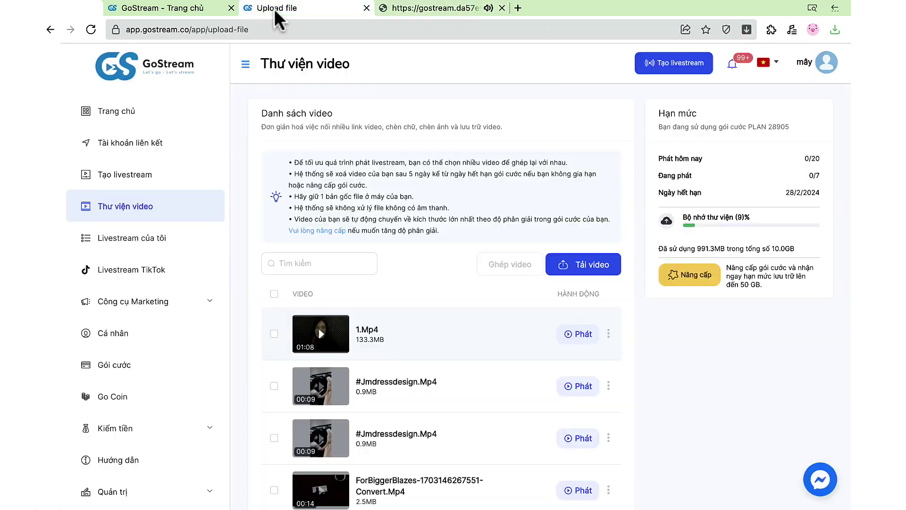
left_click(582, 335)
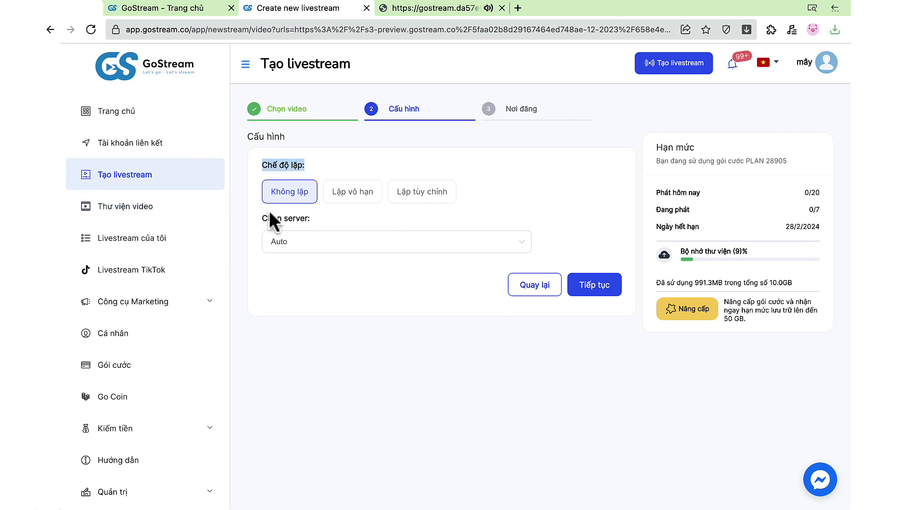
left_click_drag(260, 217, 296, 218)
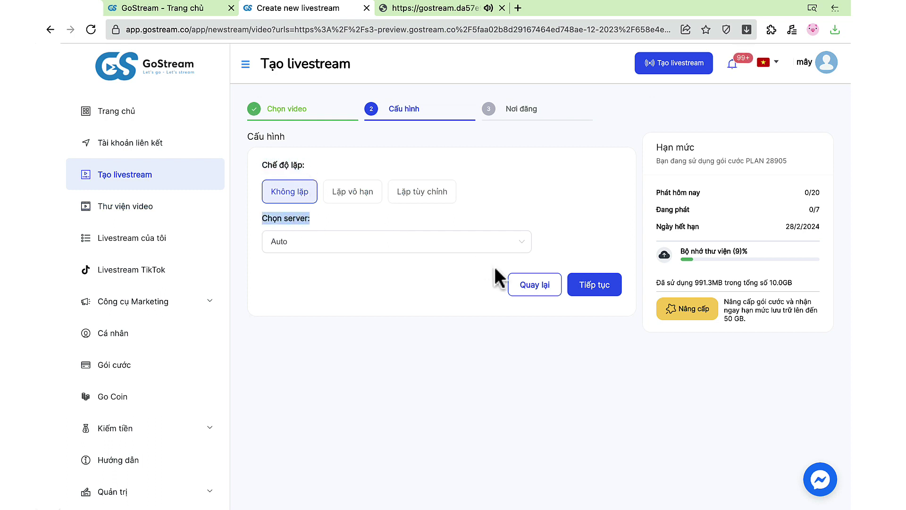
left_click(595, 293)
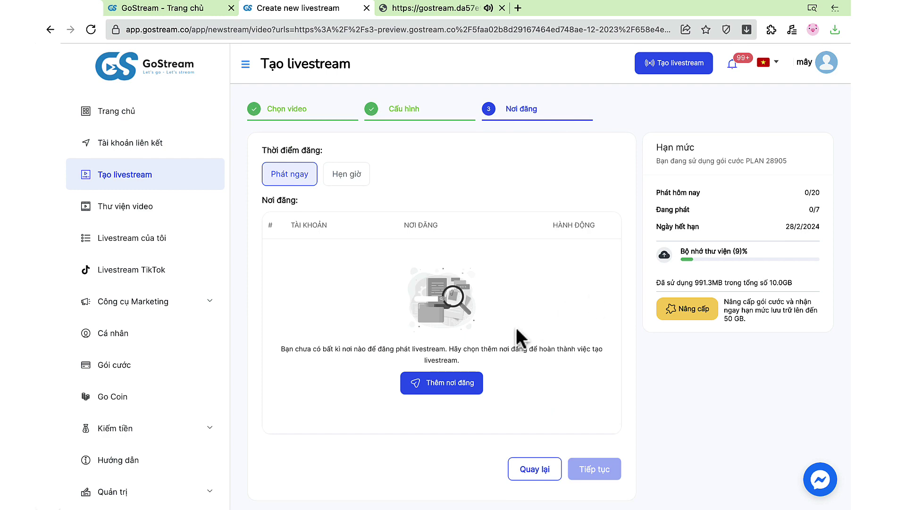
Add a YouTube destination titled 'live' with description 'live' and go live immediately
left_click(465, 386)
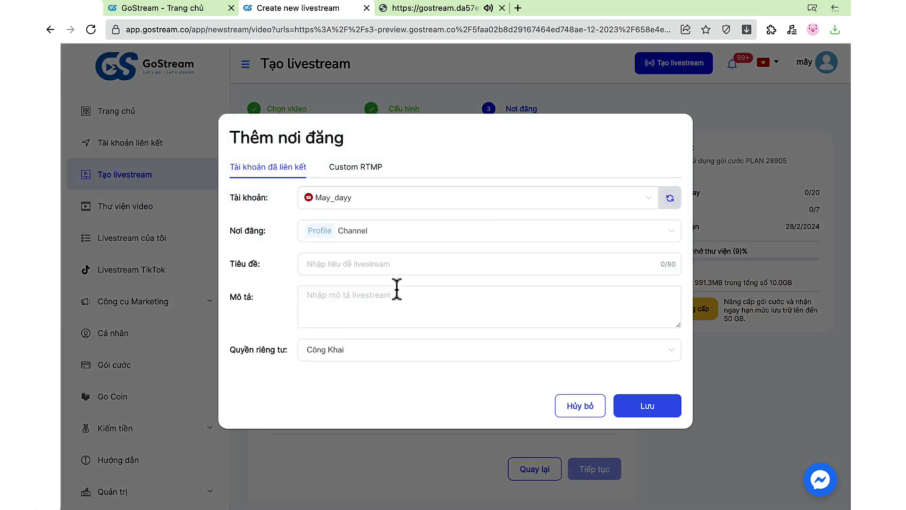
left_click(396, 269)
type("live")
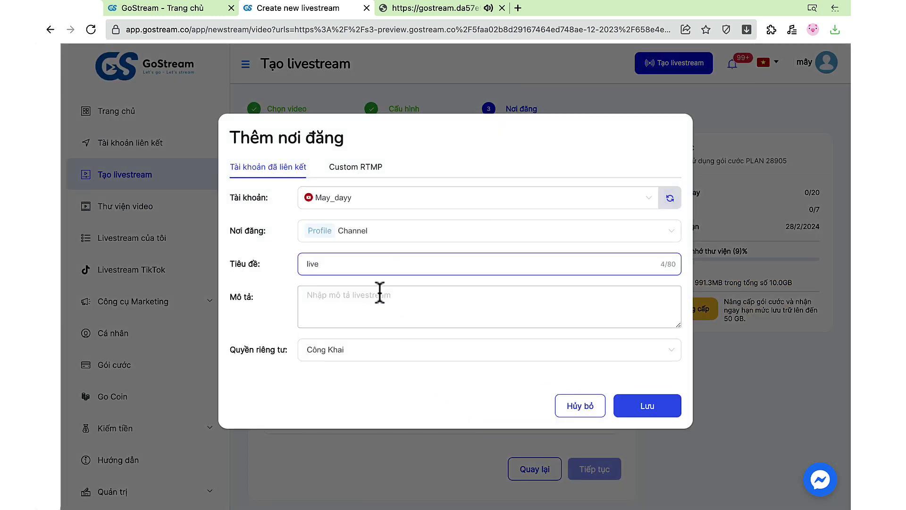
left_click(380, 292)
type("livestream")
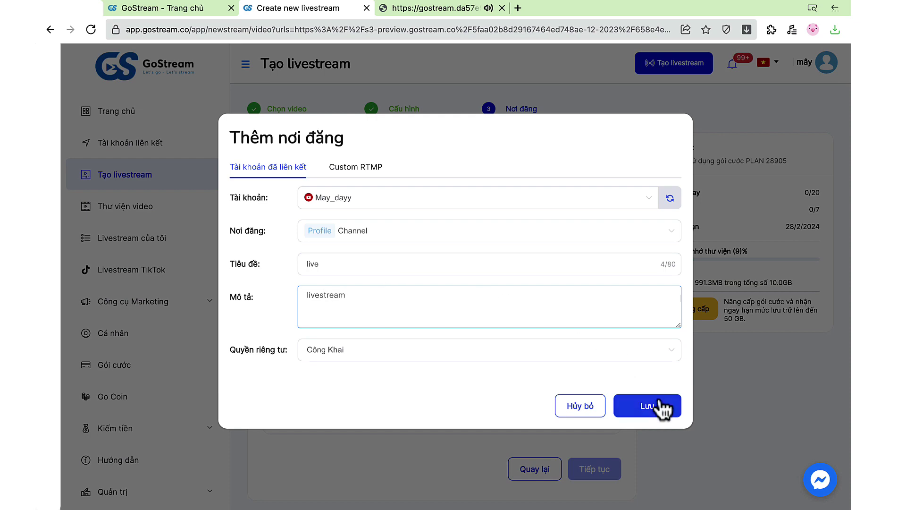
left_click(658, 406)
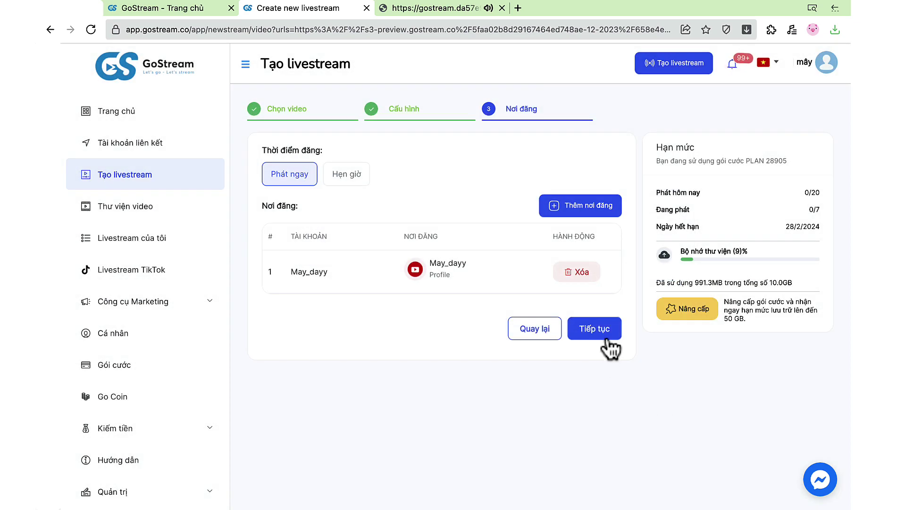
left_click(607, 333)
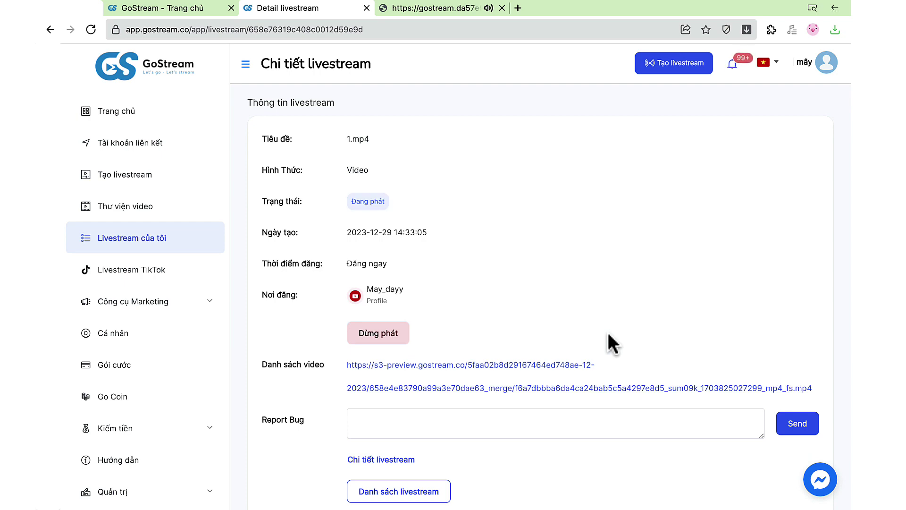
left_click(381, 290)
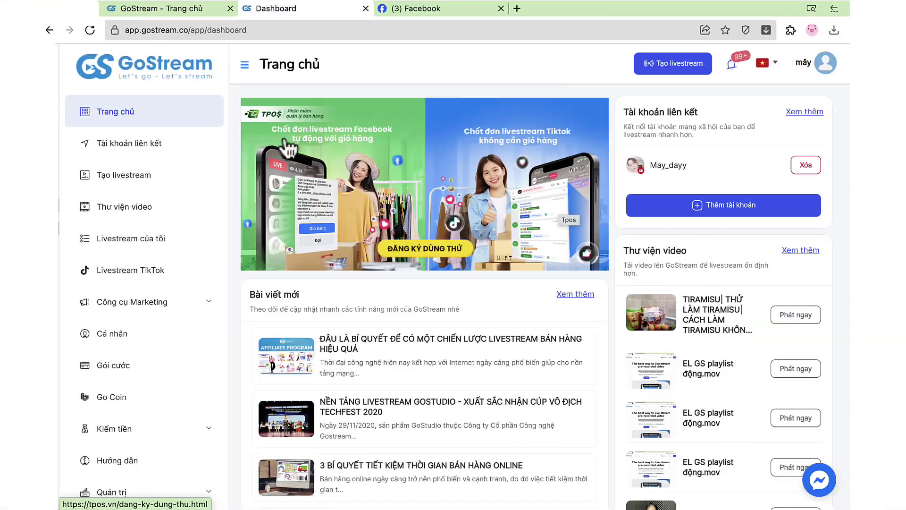
Schedule a new livestream of the first library video to start at 11:20:30
left_click(183, 211)
left_click(577, 340)
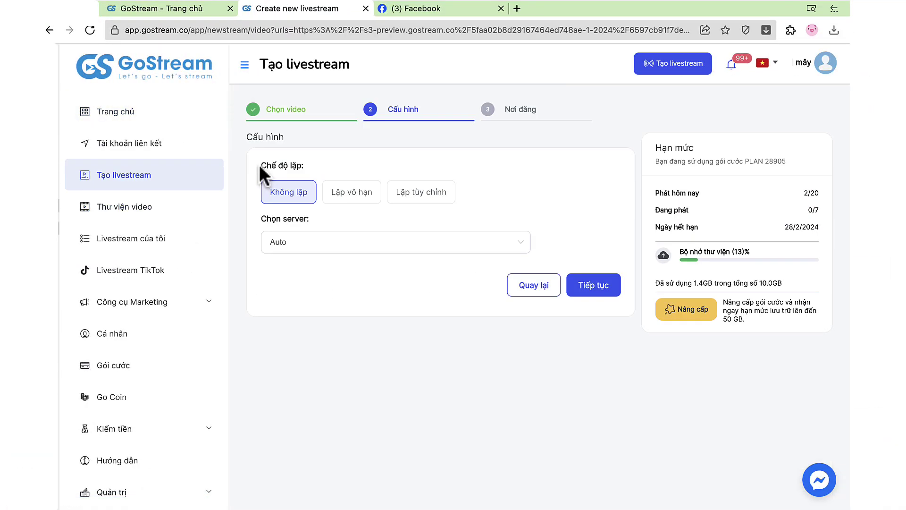
left_click(590, 287)
left_click(342, 180)
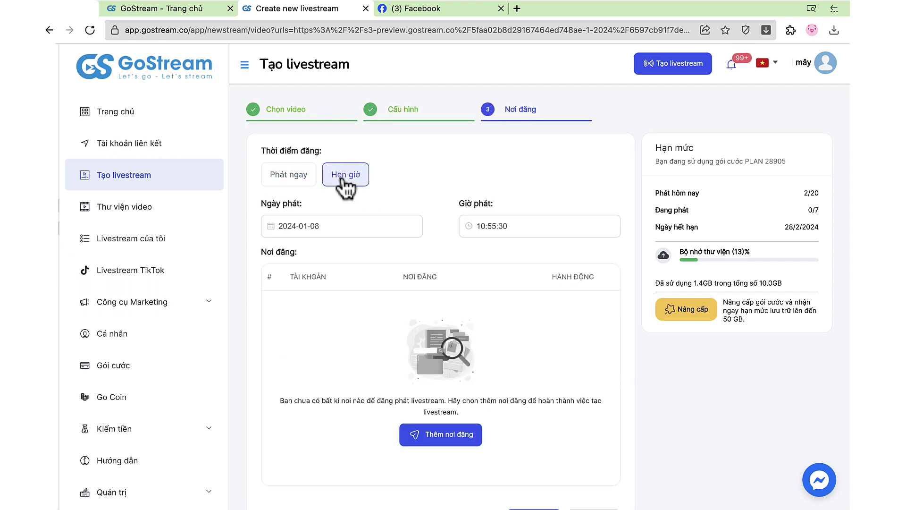
left_click(514, 226)
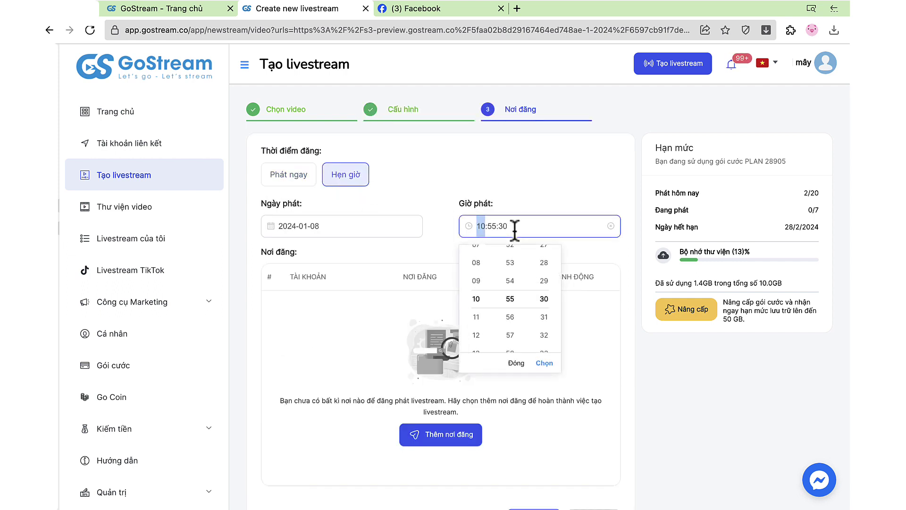
type("11:20")
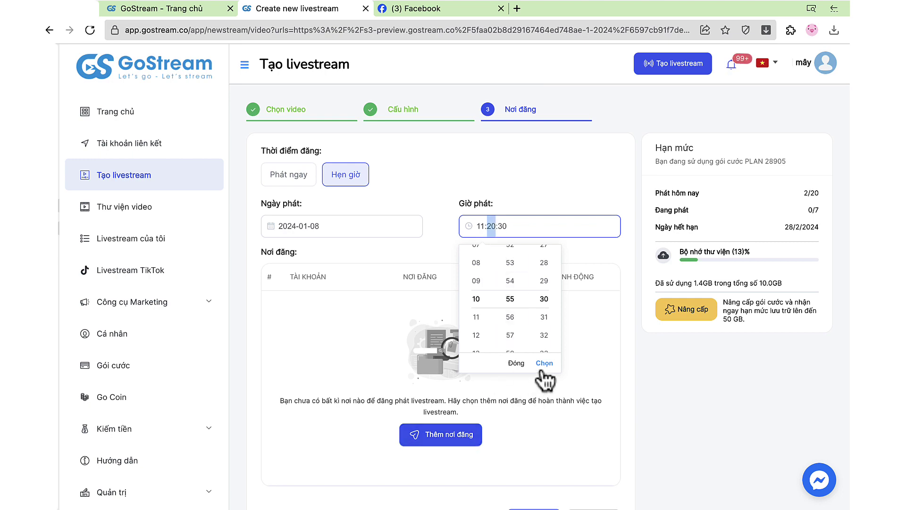
left_click(542, 372)
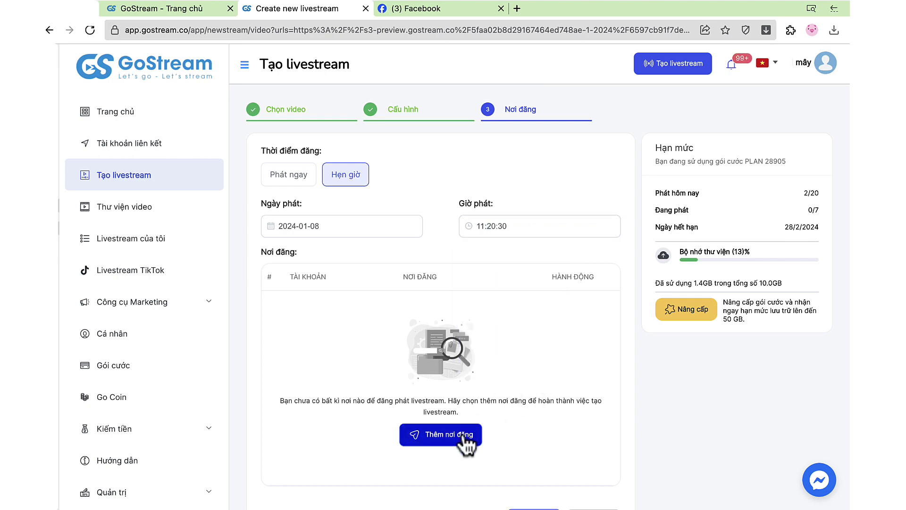
Begin adding a Custom RTMP destination, then switch over to Facebook
left_click(464, 436)
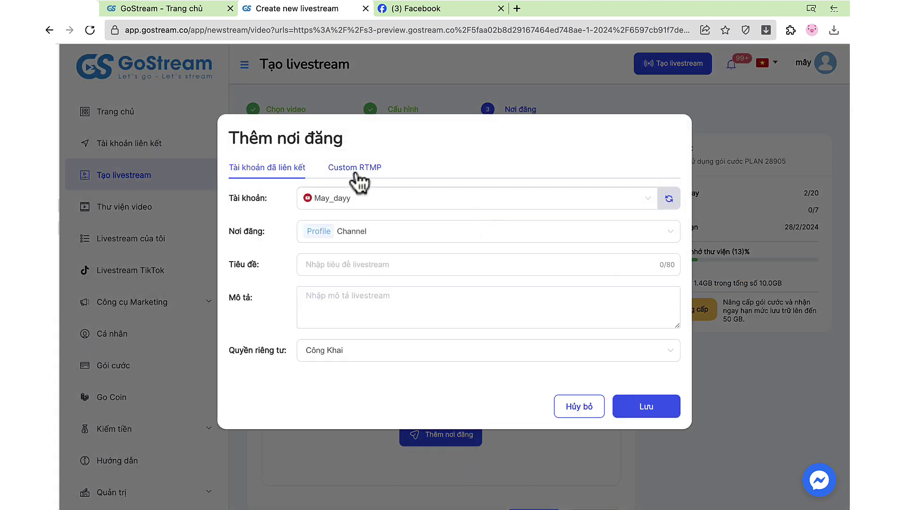
left_click(357, 173)
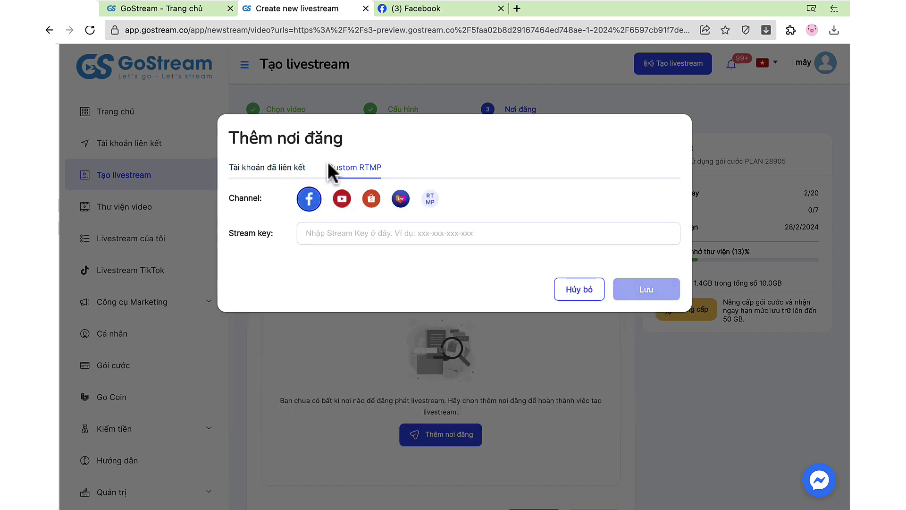
left_click(430, 13)
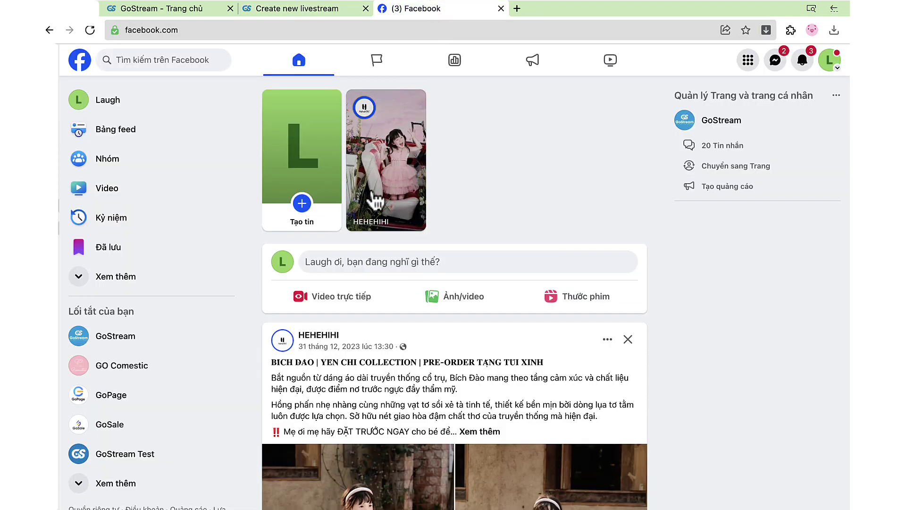
Create a Facebook live broadcast scheduled to start at 11:15
left_click(340, 297)
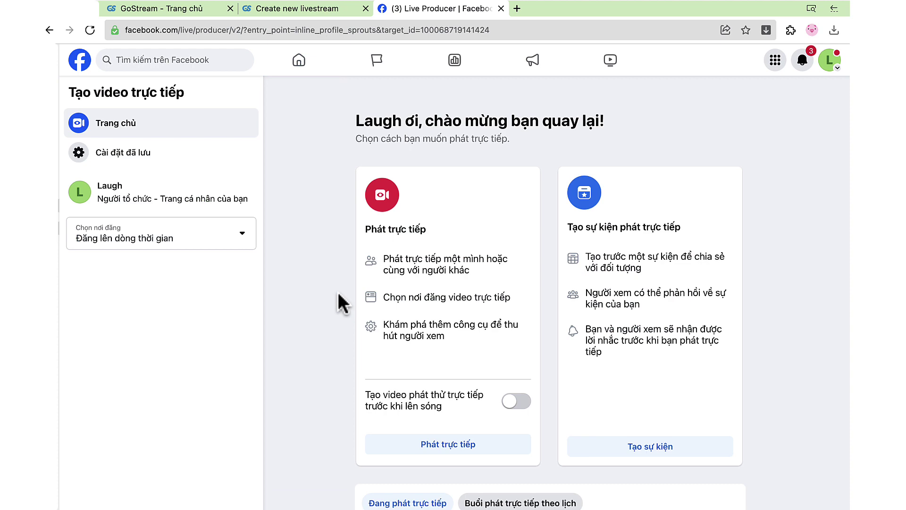
left_click(453, 443)
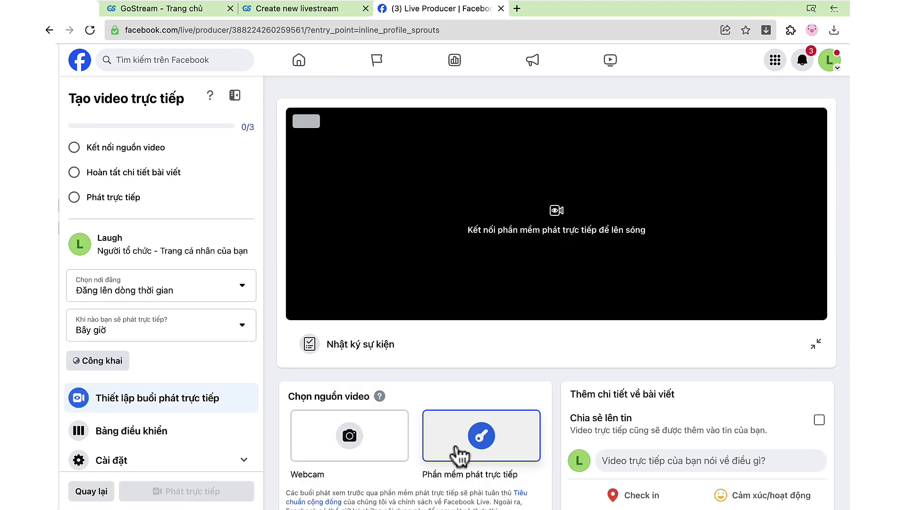
left_click(241, 333)
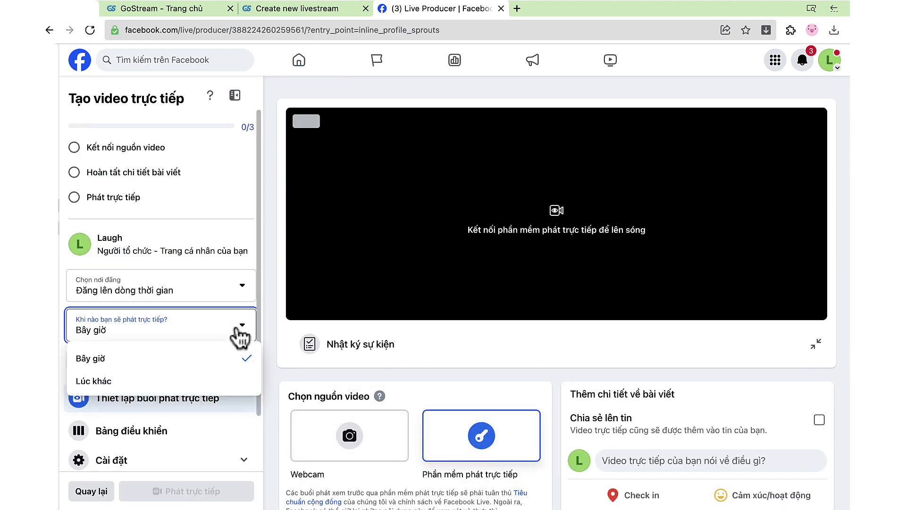
left_click(228, 379)
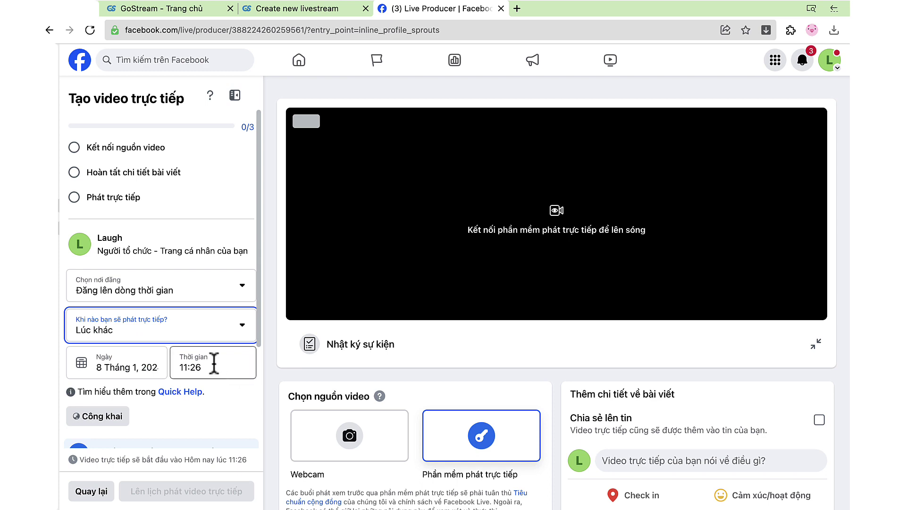
left_click(201, 368)
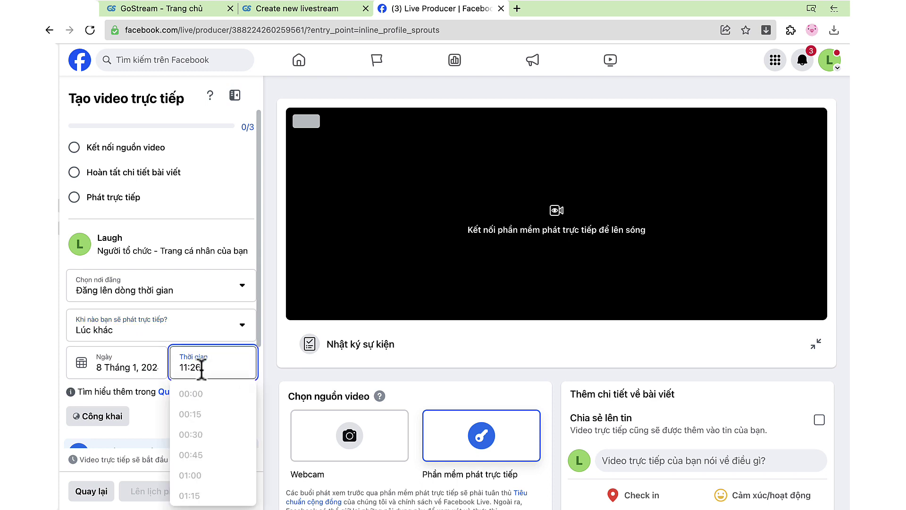
key("BackSpace")
key("BackSpace")
type("1")
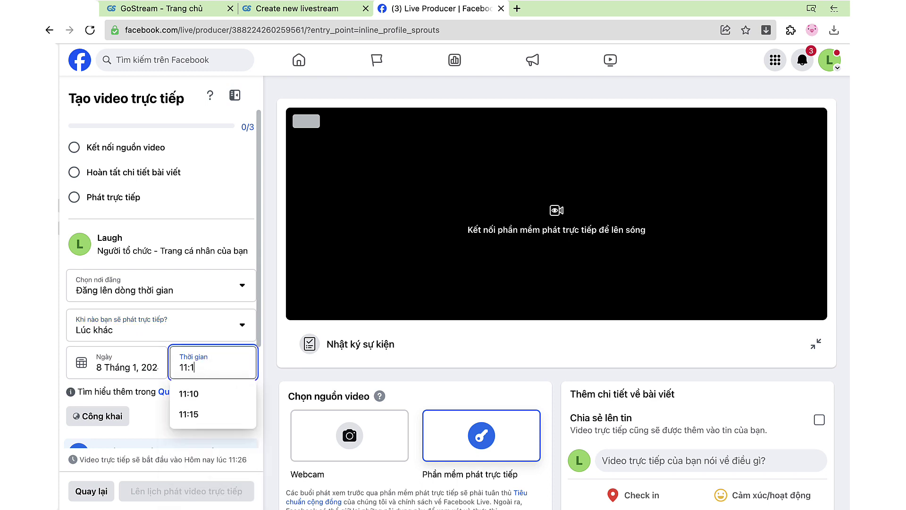
type("5")
left_click(203, 395)
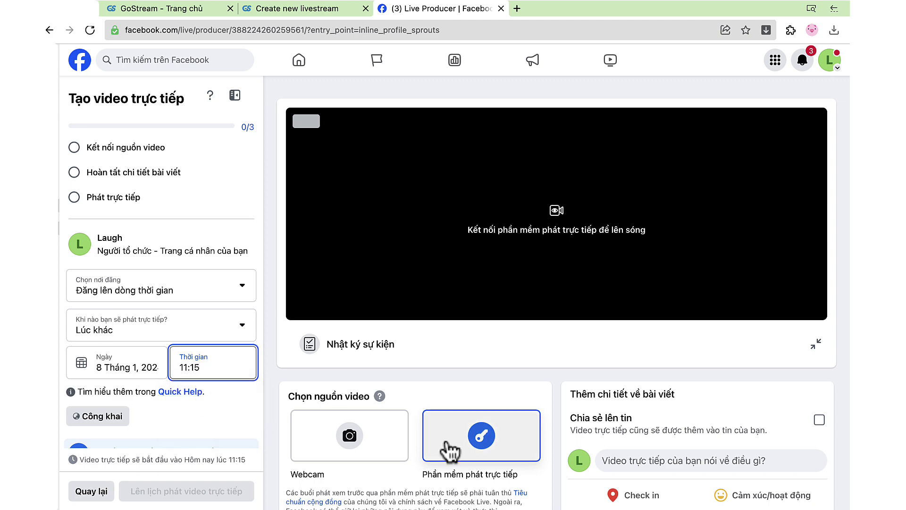
Use streaming software, title the live post 'live' with description 'li', and copy the stream key
left_click(451, 438)
left_click(516, 231)
type("live")
left_click(327, 265)
type("li")
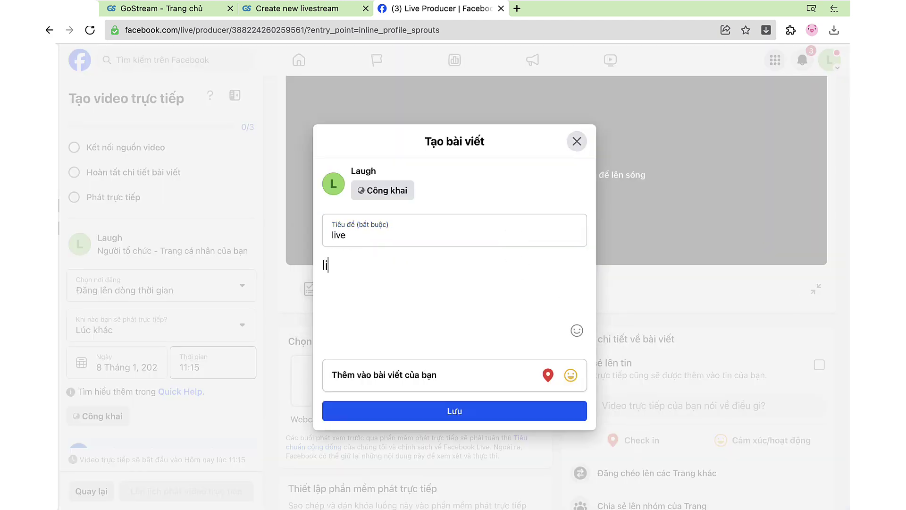
left_click(493, 412)
scroll(488, 415, "down", 1)
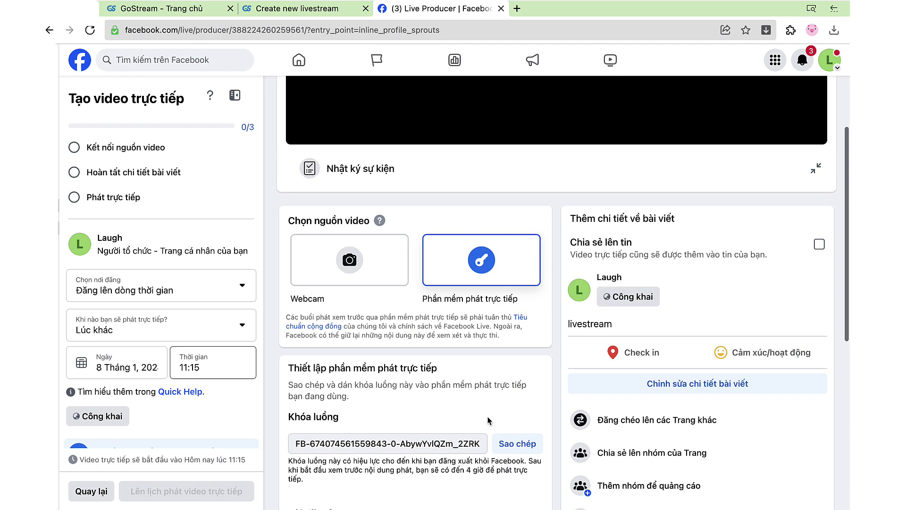
left_click(505, 444)
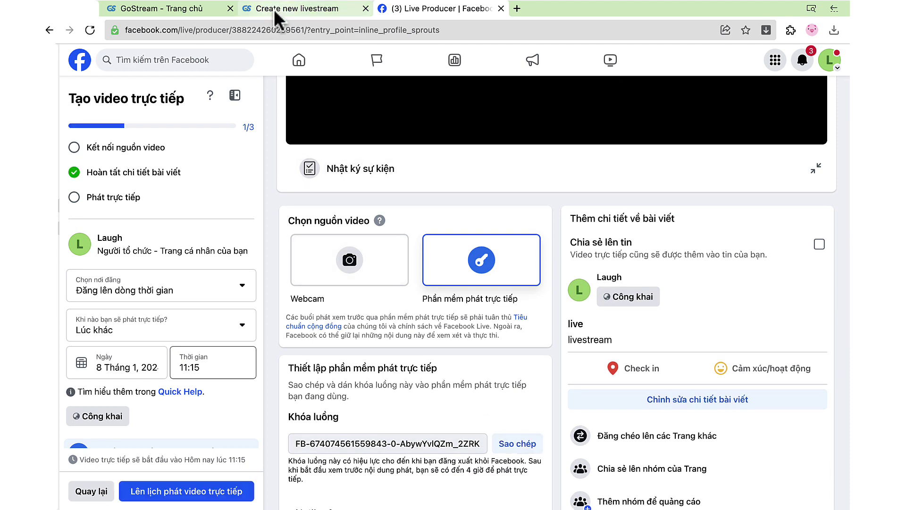
Paste the Facebook stream key into GoStream's Custom RTMP destination and submit the scheduled livestream
left_click(273, 9)
left_click(461, 228)
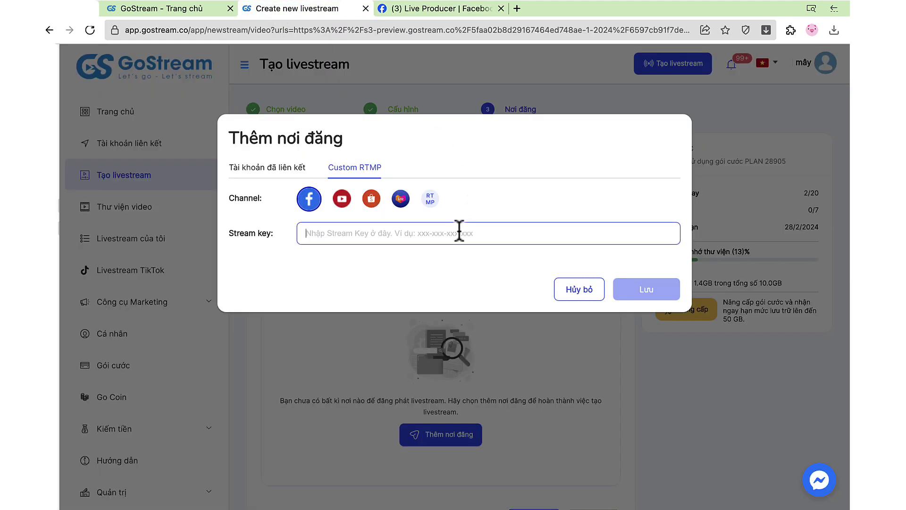
key("super+v")
left_click(672, 289)
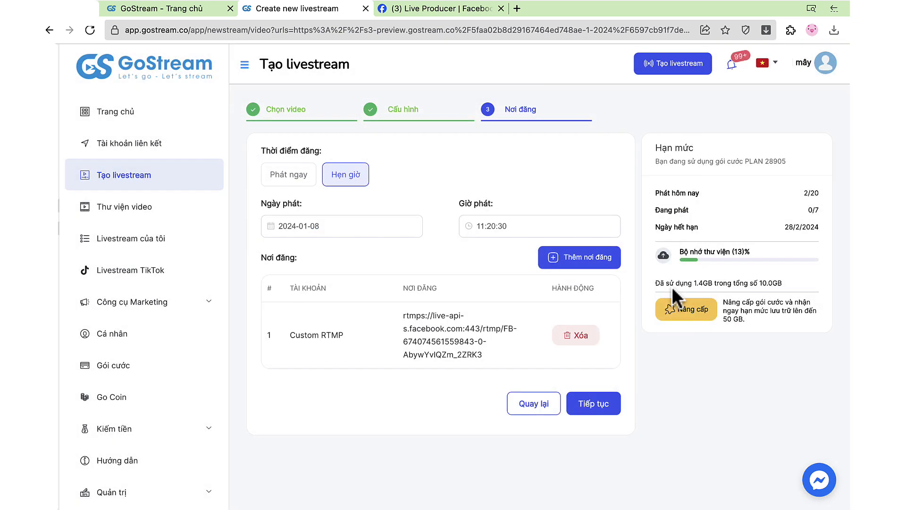
left_click(583, 405)
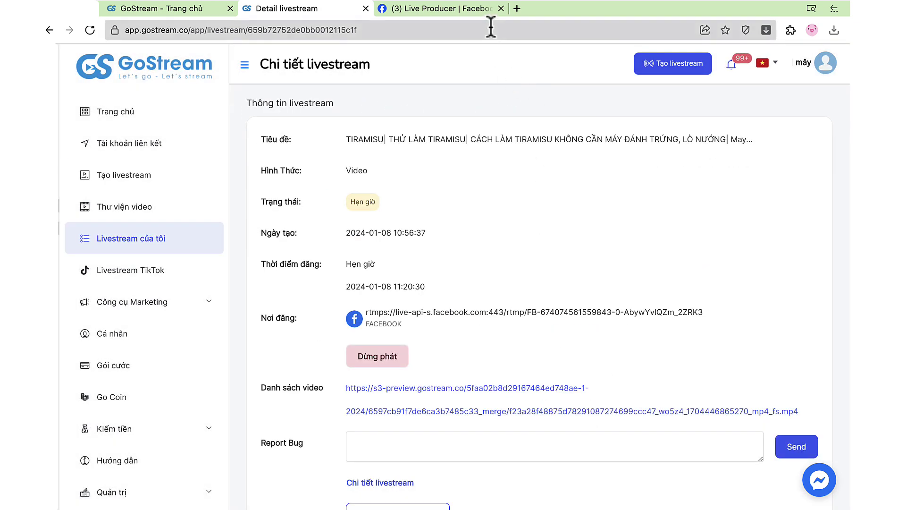
Schedule the Facebook live video and check it in the Live Producer dashboard
left_click(478, 13)
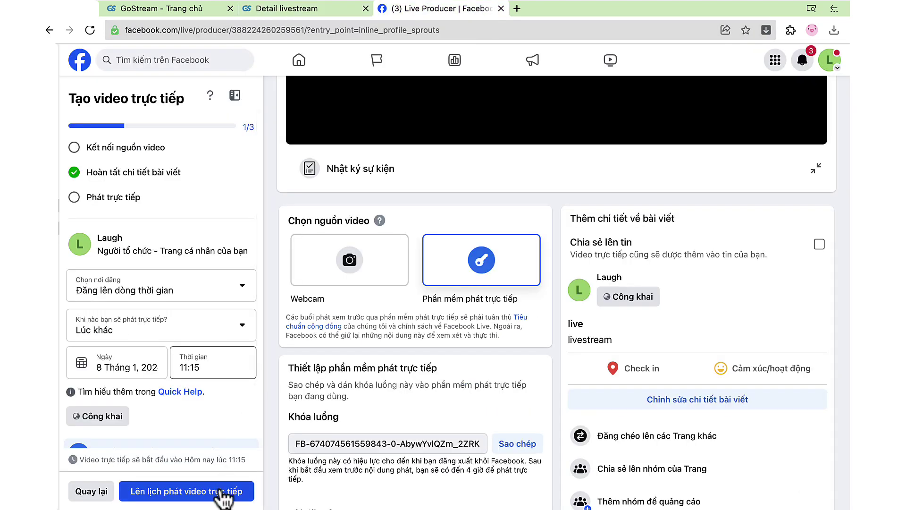
left_click(222, 493)
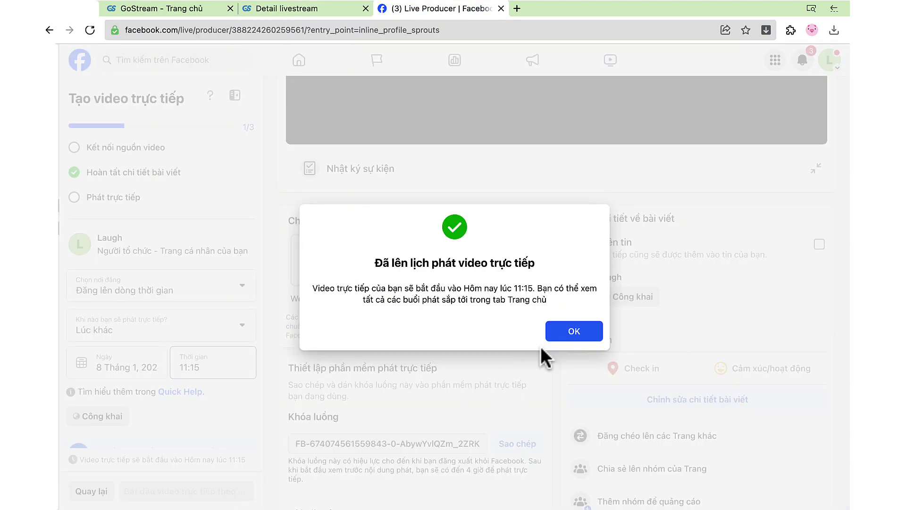
key("ctrl+shift+Tab")
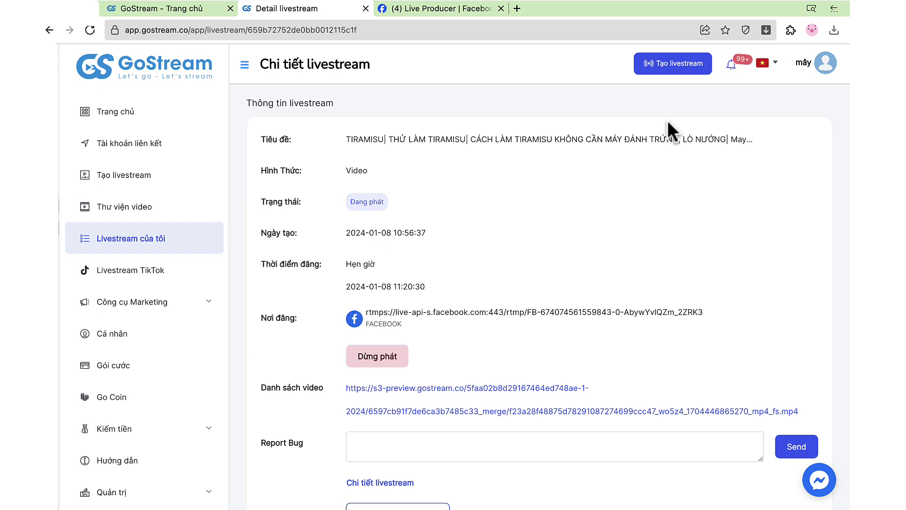
left_click(450, 10)
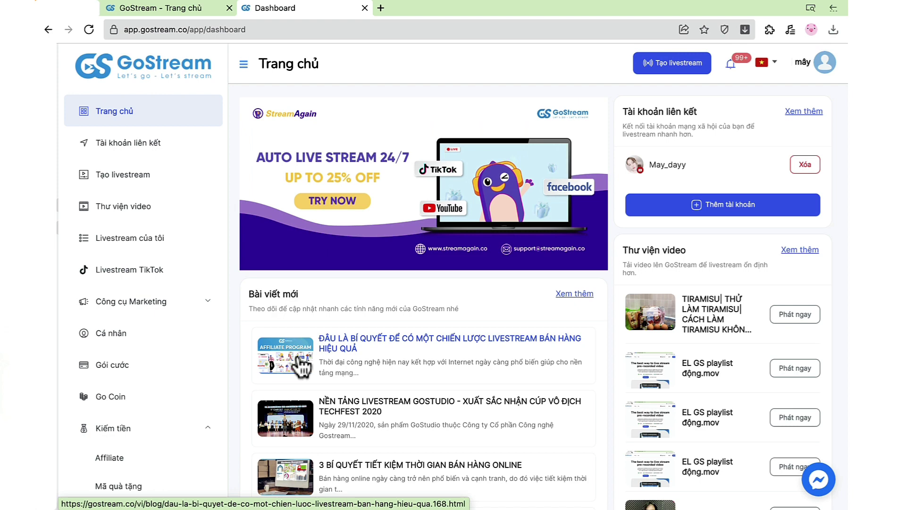
Order a per-post view boost of 1000 viewers for 2 hours and proceed to payment
left_click(211, 311)
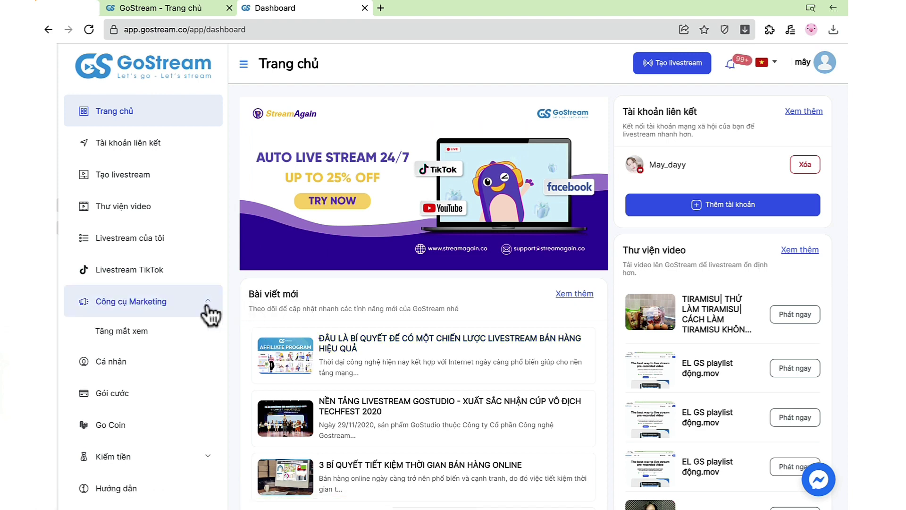
left_click(183, 335)
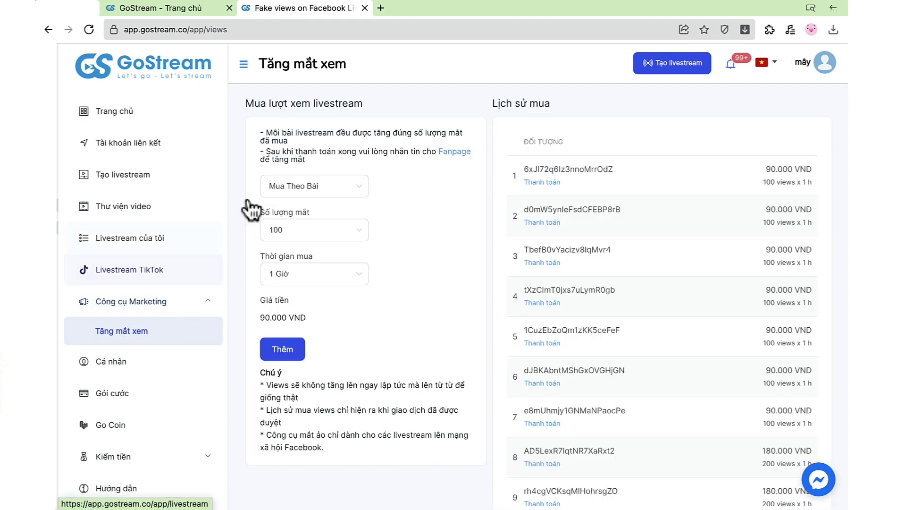
left_click(335, 186)
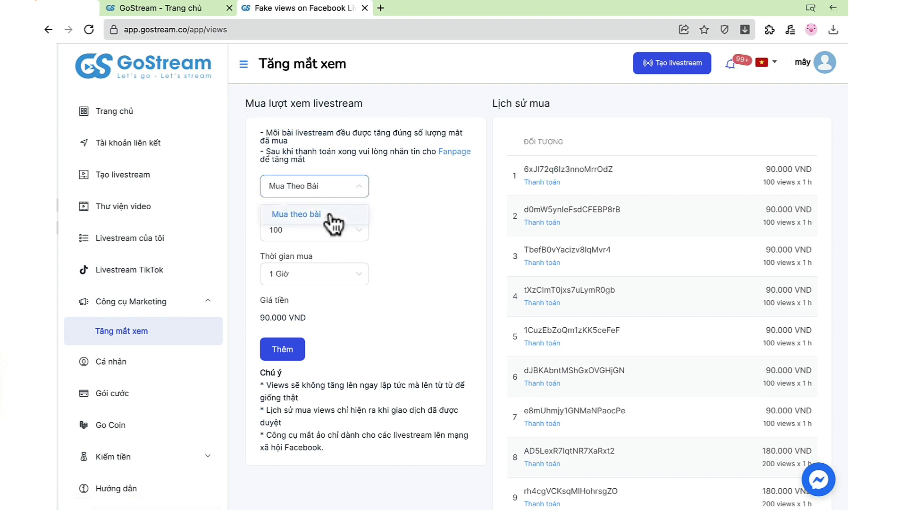
left_click(329, 212)
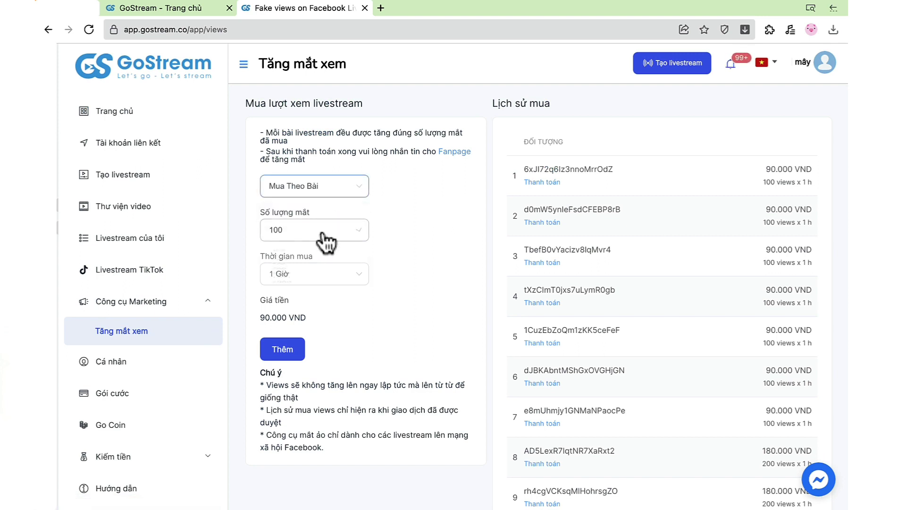
left_click(324, 232)
left_click(297, 358)
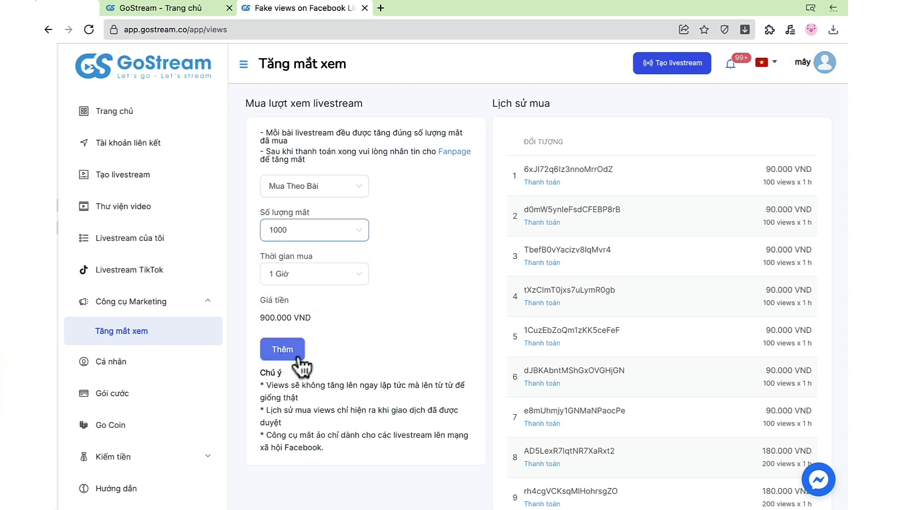
left_click(326, 282)
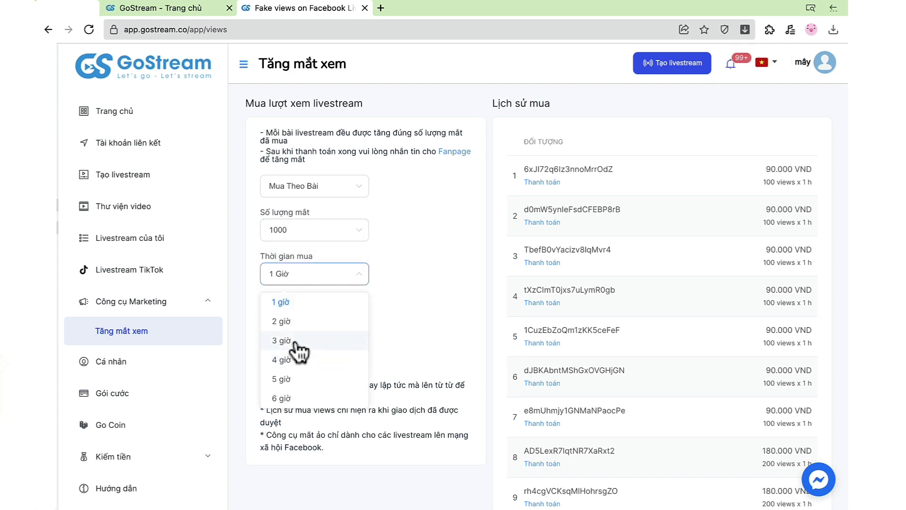
left_click(313, 322)
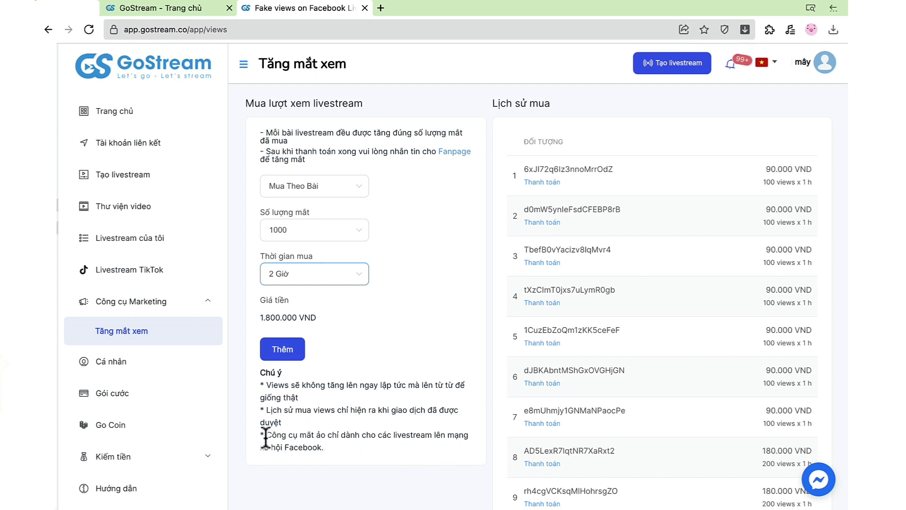
left_click_drag(266, 438, 371, 448)
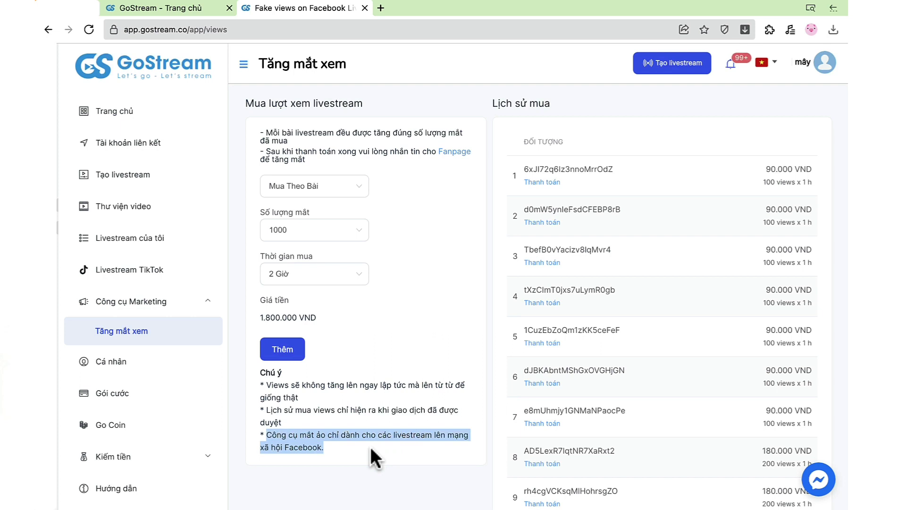
left_click(288, 351)
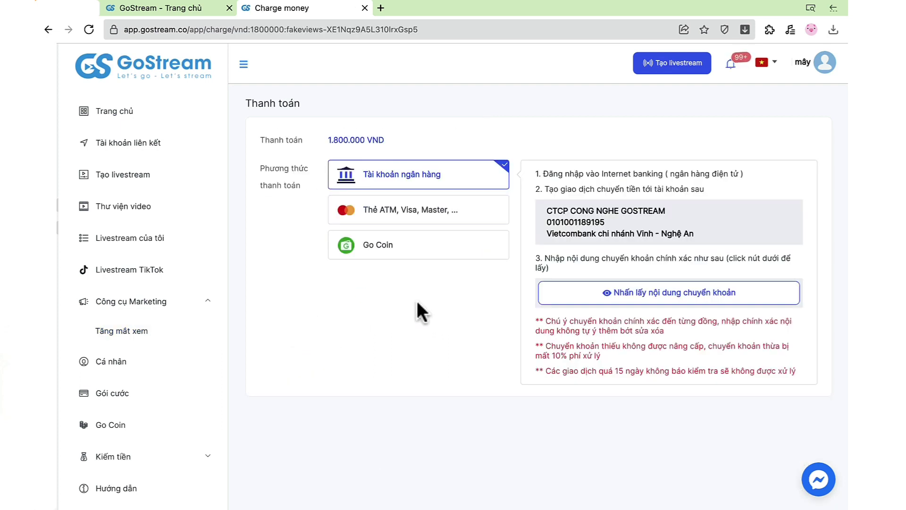
Reveal the transfer content and QR code for the 1.800.000 VND view-boost order
left_click(665, 292)
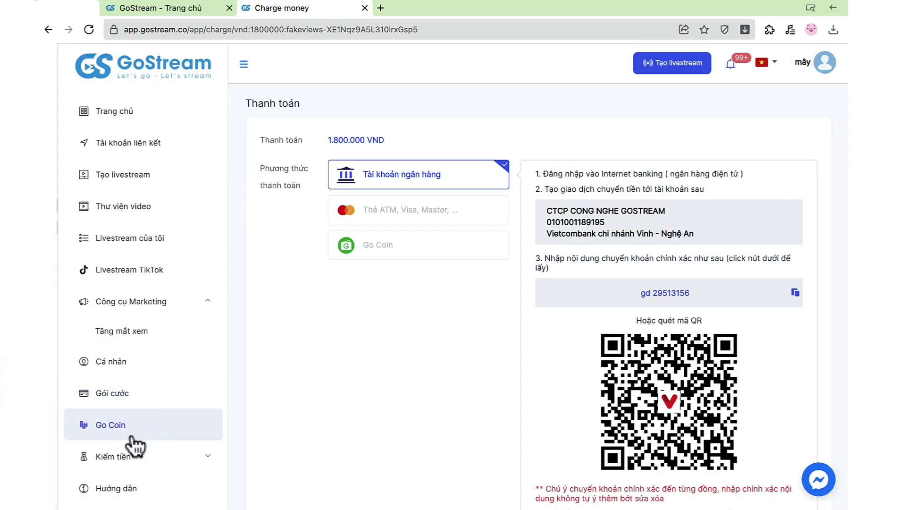
Save a new custom affiliate link code, copy the registration link, then open Mã quà tặng
left_click(113, 456)
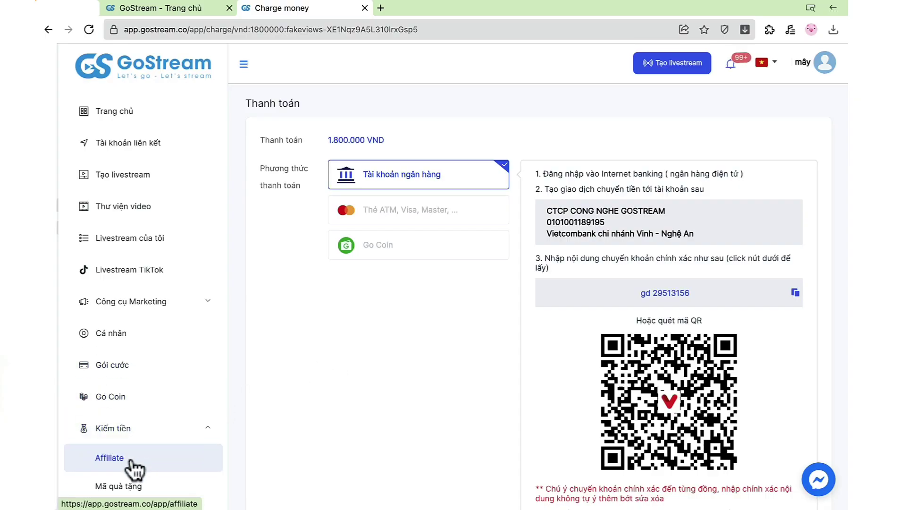
scroll(131, 462, "down", 2)
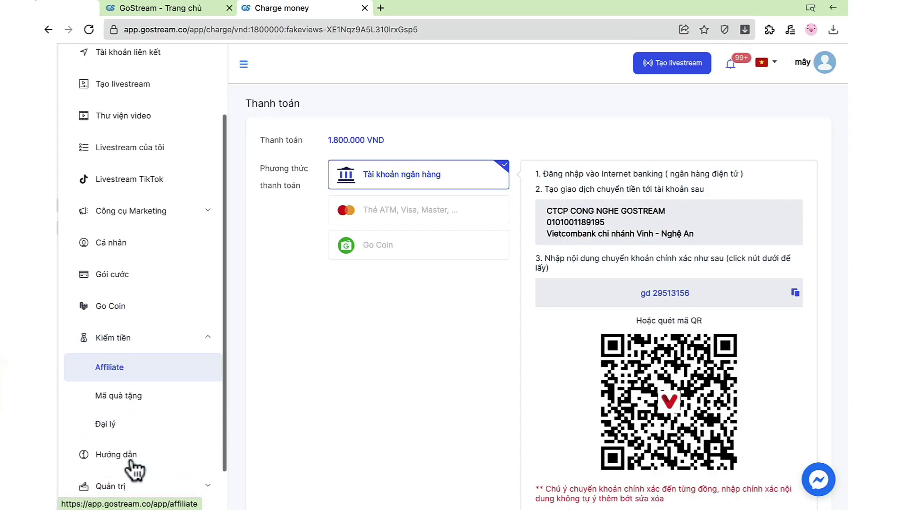
left_click(149, 375)
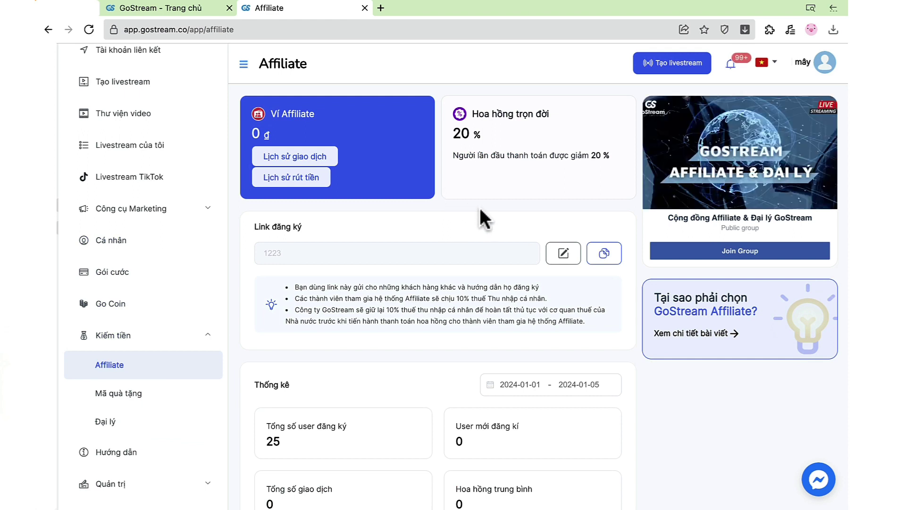
left_click(566, 259)
left_click(427, 248)
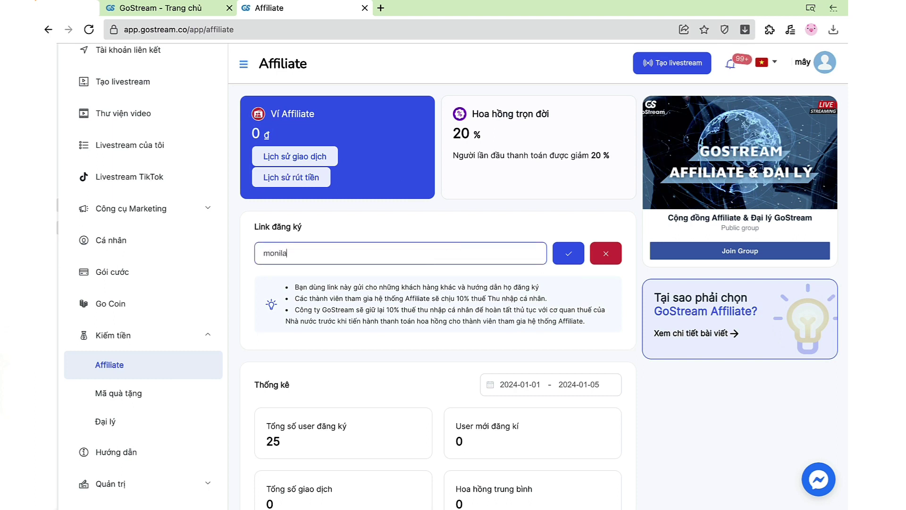
left_click(569, 255)
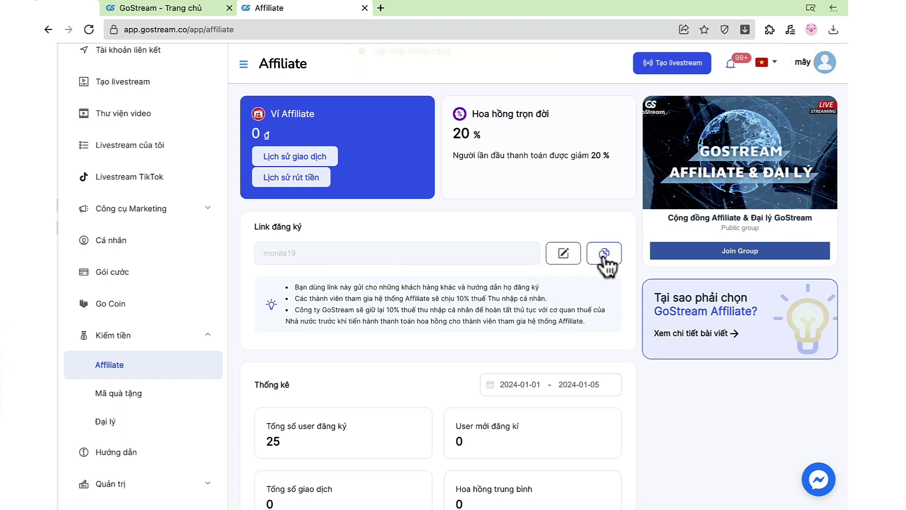
left_click(604, 257)
scroll(340, 270, "down", 2)
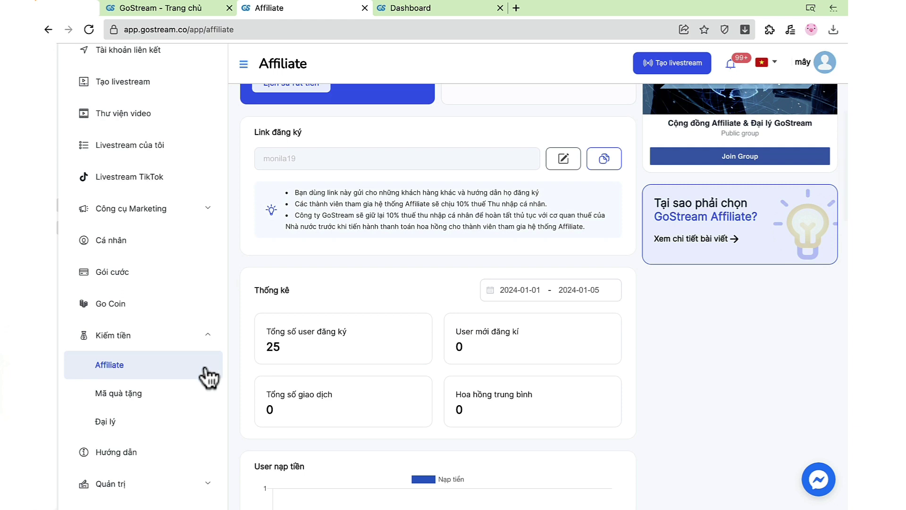
left_click(159, 412)
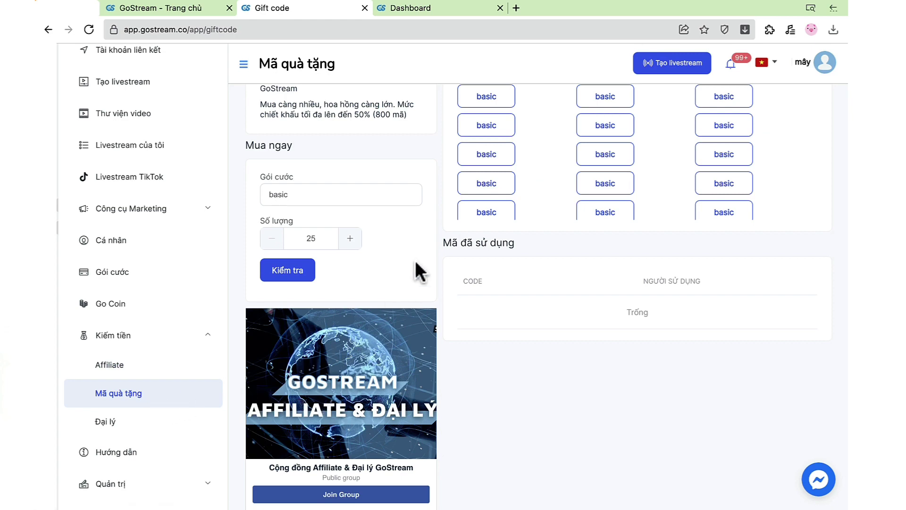
Price 25 plus-plan gift codes at 3.731.250 VND, buy them, and reveal the transfer QR code
scroll(404, 270, "up", 2)
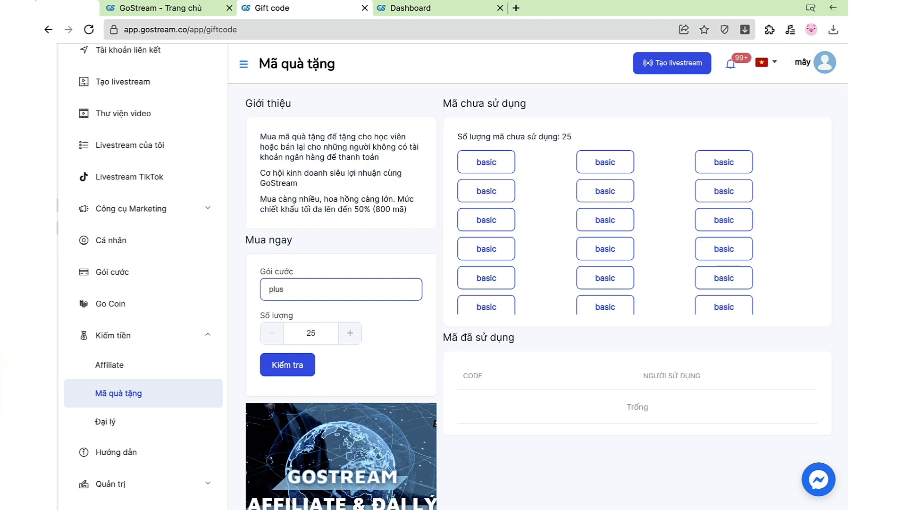
left_click(294, 368)
left_click(292, 448)
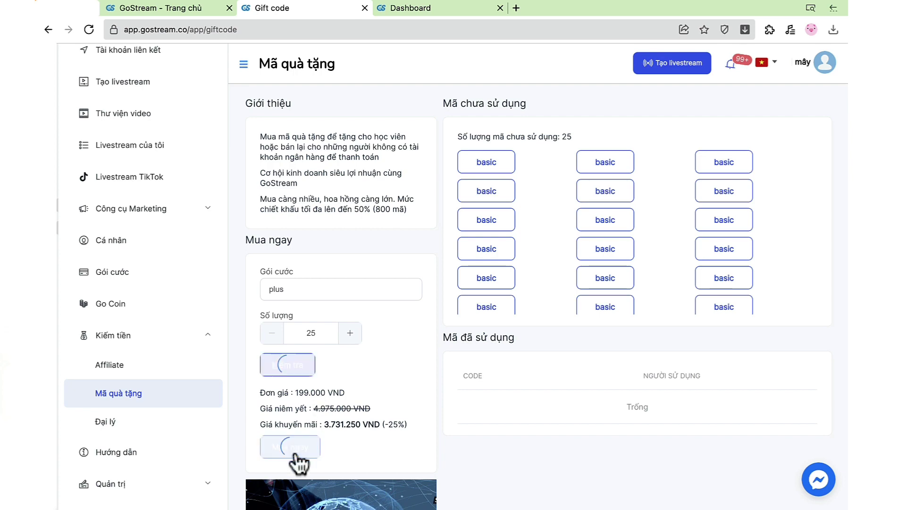
left_click(666, 295)
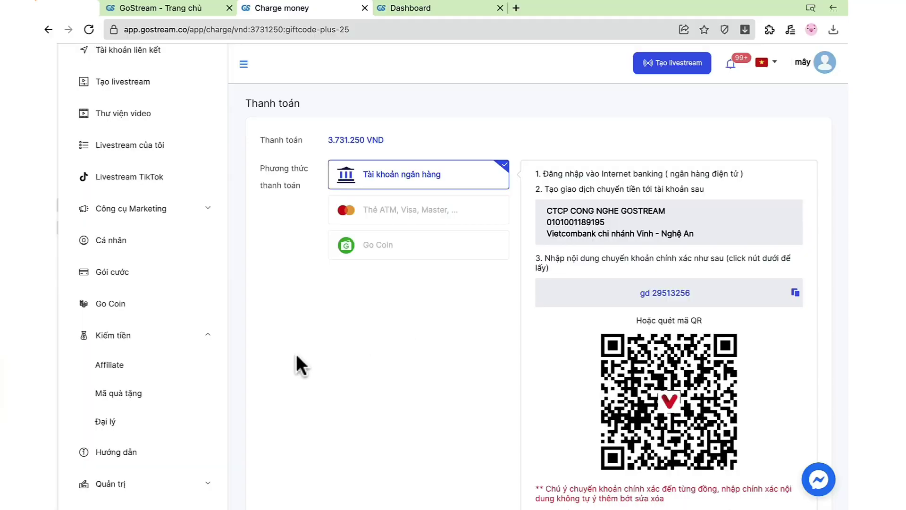
Visit the Đại lý (agency) page from the sidebar
left_click(137, 428)
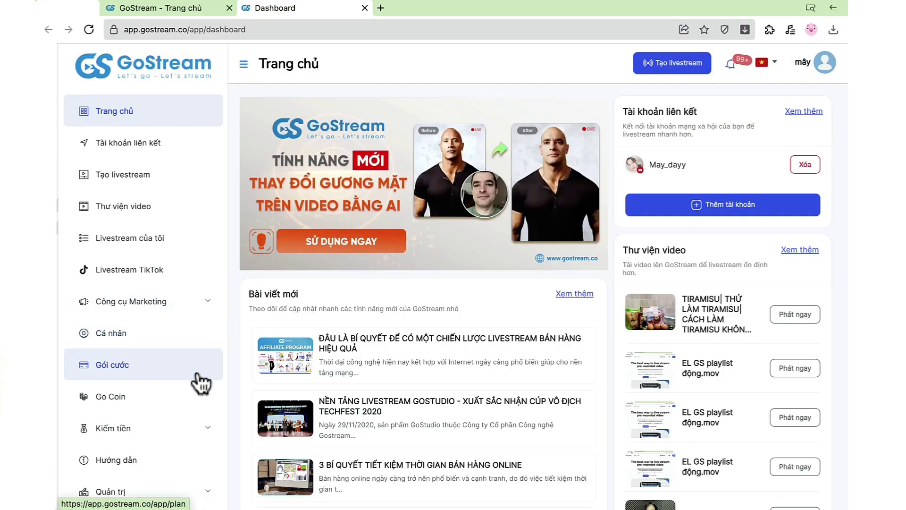
Go to the Gói cước pricing page and start the Tự cấu hình custom plan builder
left_click(198, 374)
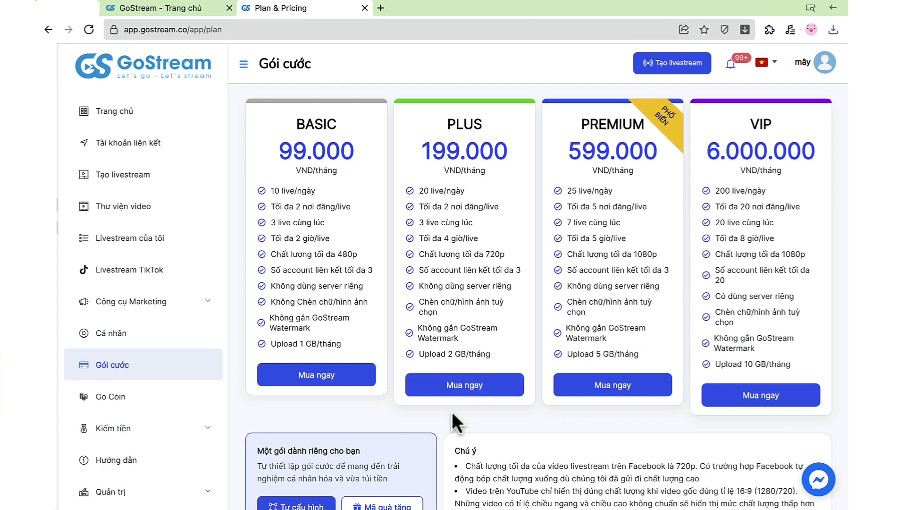
scroll(451, 412, "down", 2)
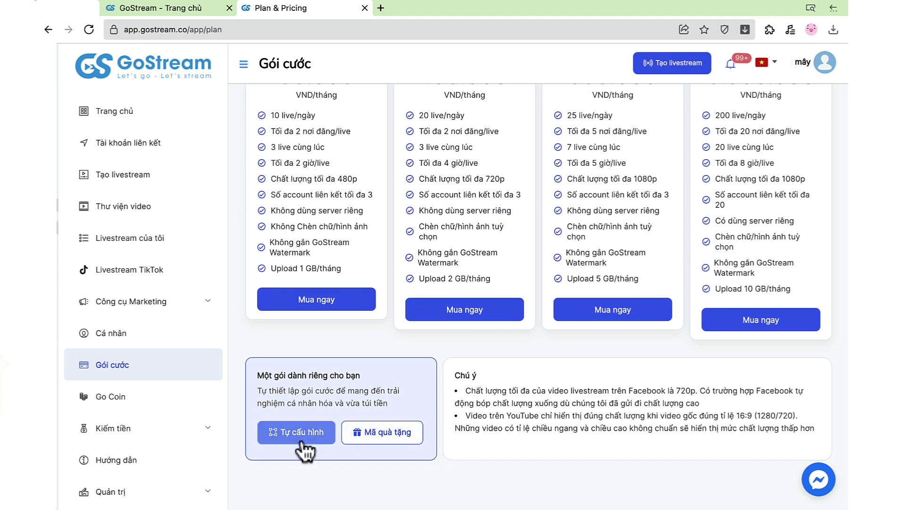
left_click(302, 439)
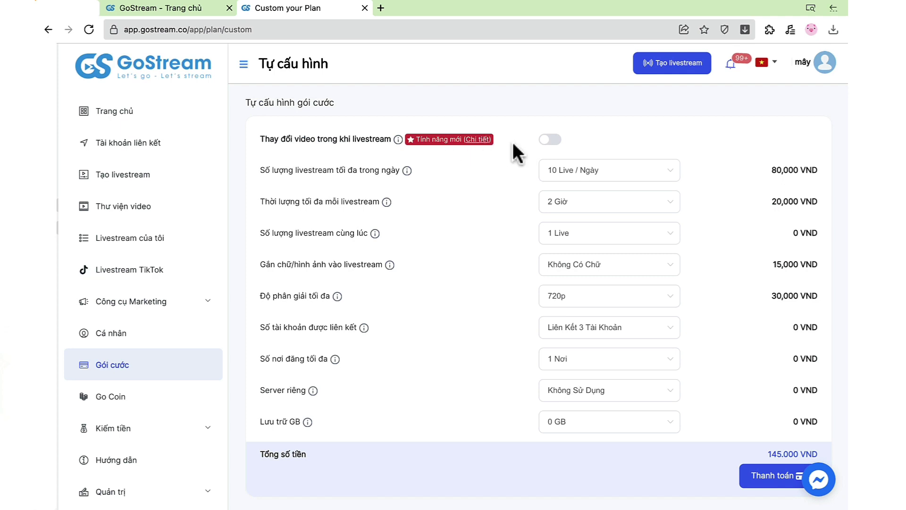
Enable video change; set 150 lives/day, 24/7 duration, 15 concurrent, custom text overlay, 1080p
left_click(549, 140)
left_click(607, 174)
left_click(587, 279)
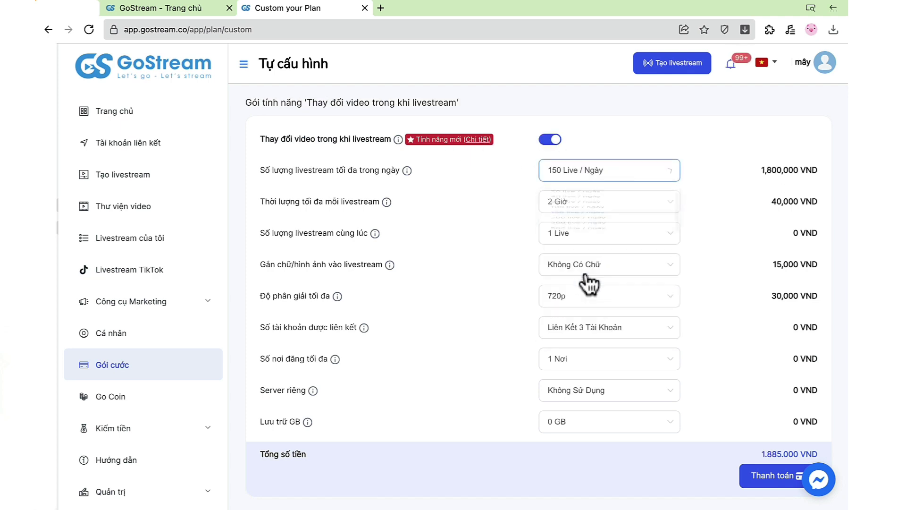
left_click(599, 203)
left_click(596, 308)
left_click(612, 236)
left_click(590, 325)
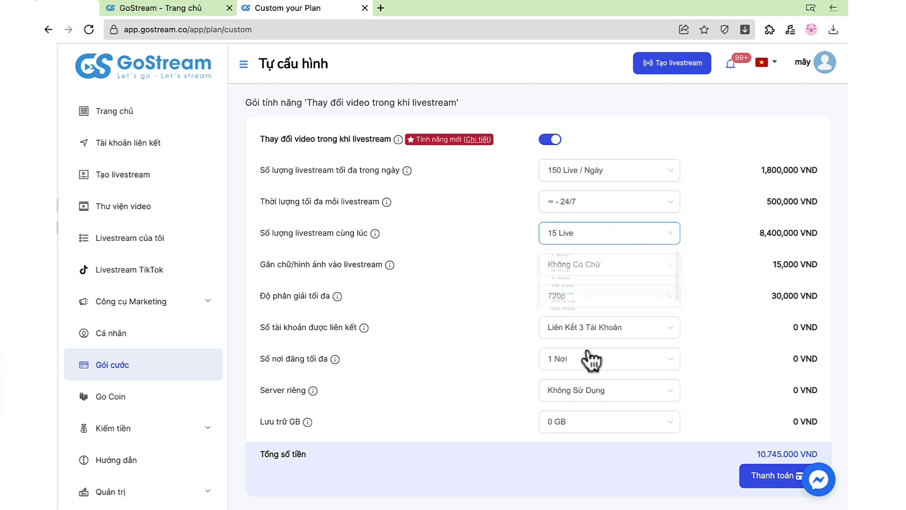
left_click(614, 269)
left_click(613, 312)
left_click(614, 301)
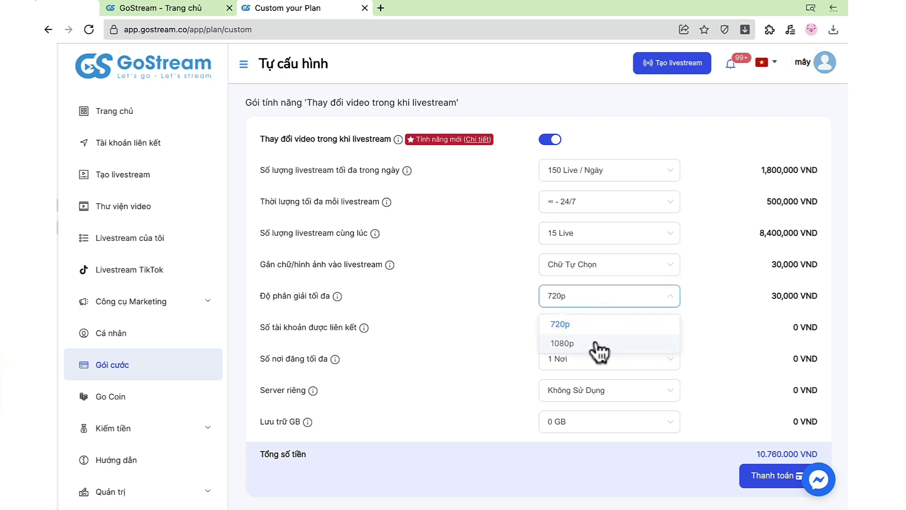
left_click(598, 347)
Set 20 linked accounts, 2 posting destinations, a private server and 5 GB storage
left_click(606, 333)
left_click(610, 392)
left_click(598, 366)
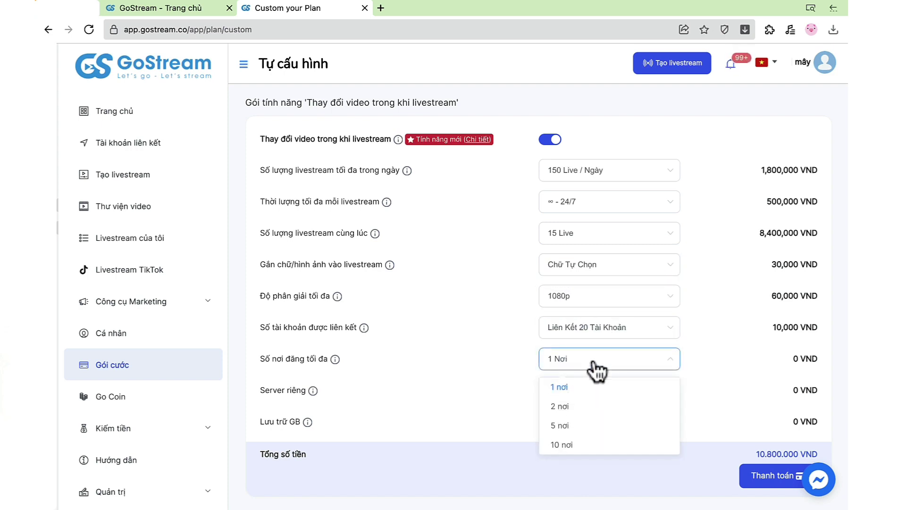
left_click(585, 406)
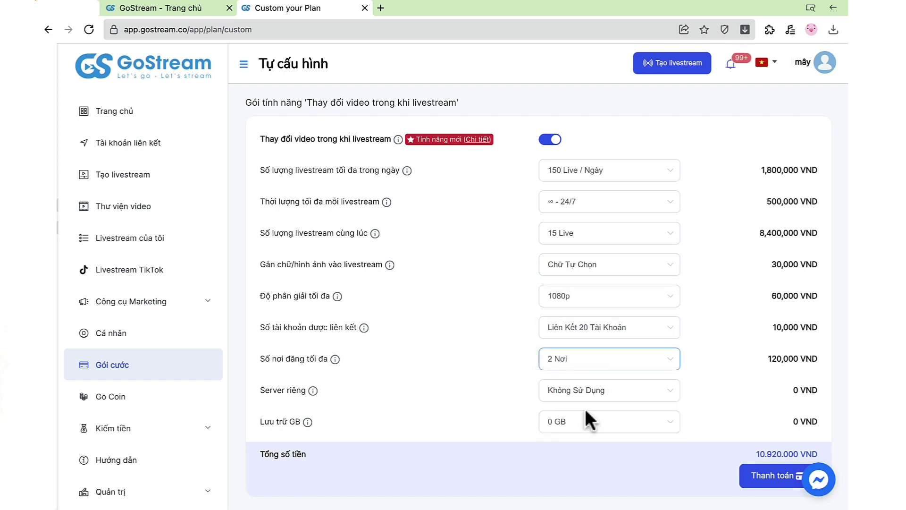
left_click(607, 397)
left_click(606, 435)
left_click(616, 433)
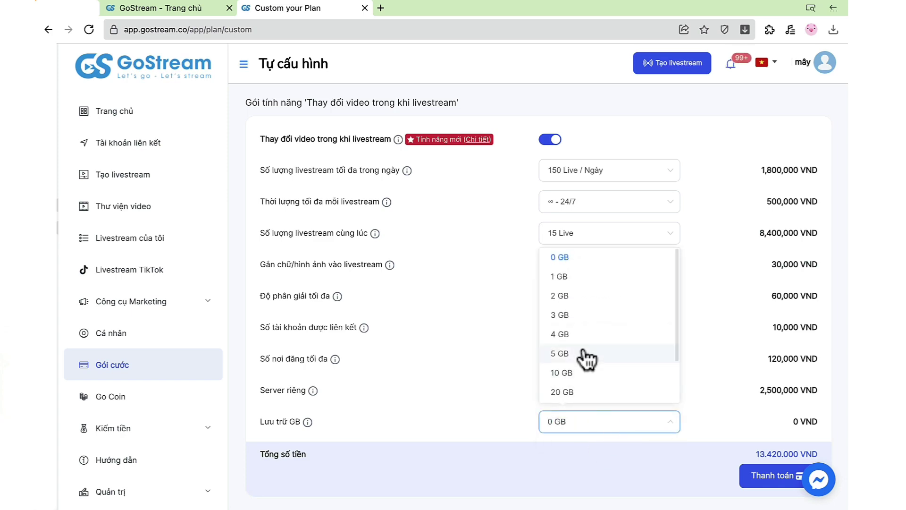
left_click(588, 359)
Proceed to payment with a 9-month term at 15% off and reveal the transfer content
left_click(764, 480)
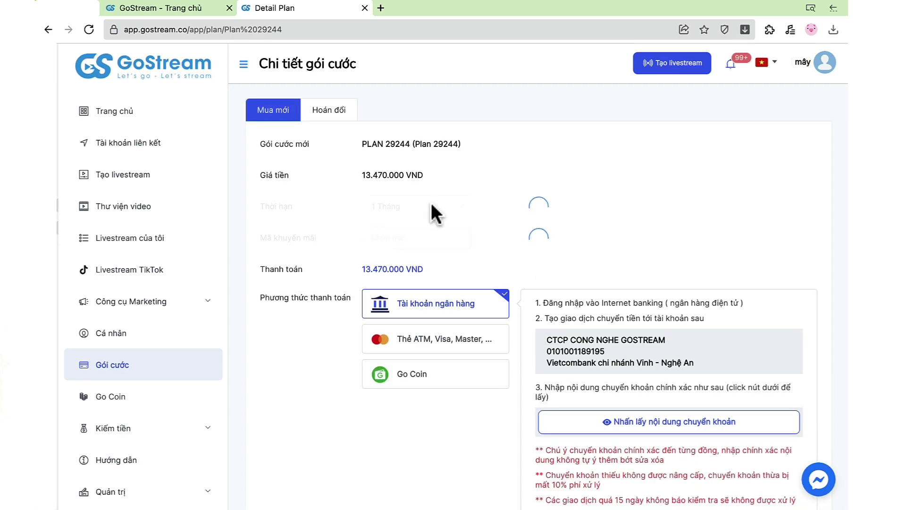
left_click(451, 208)
left_click(391, 350)
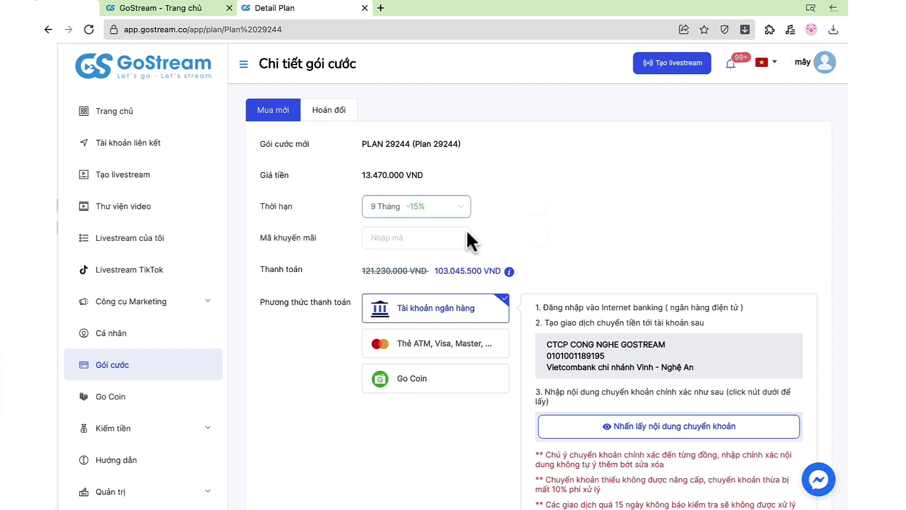
left_click(597, 426)
scroll(598, 427, "down", 3)
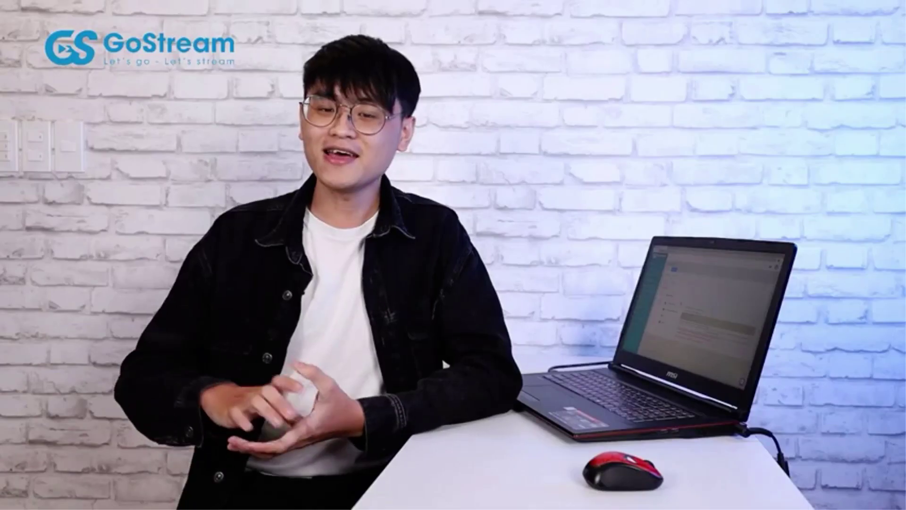